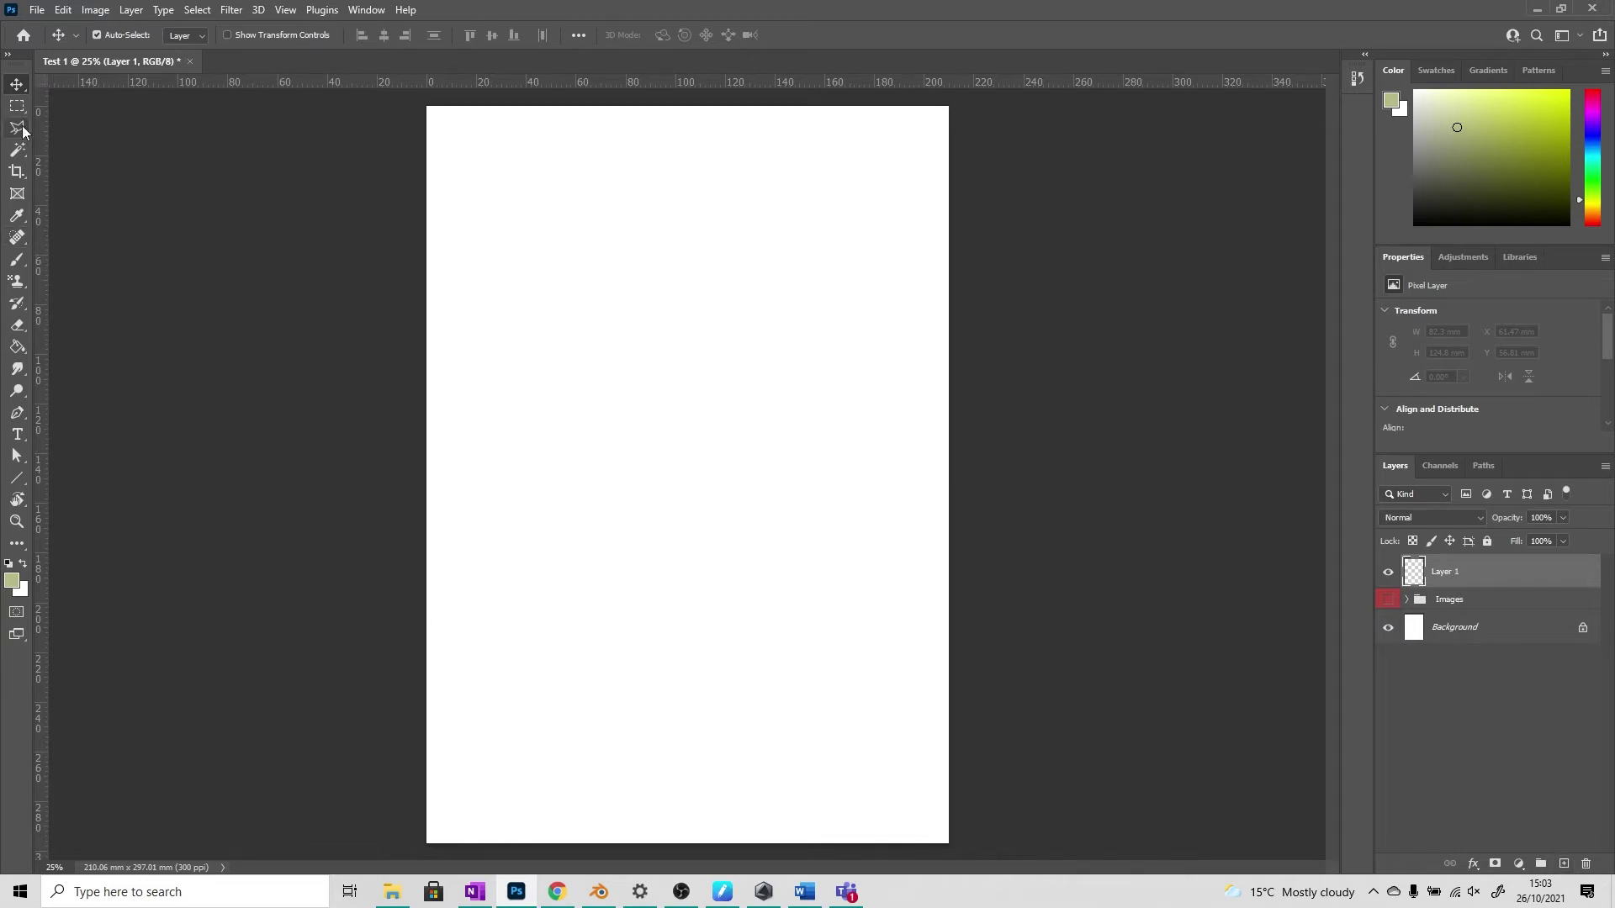
Activate the Brush tool, make the brush preset picker narrower and taller, and look through the FOUNDATION - Evenant 1 group
left_click(17, 264)
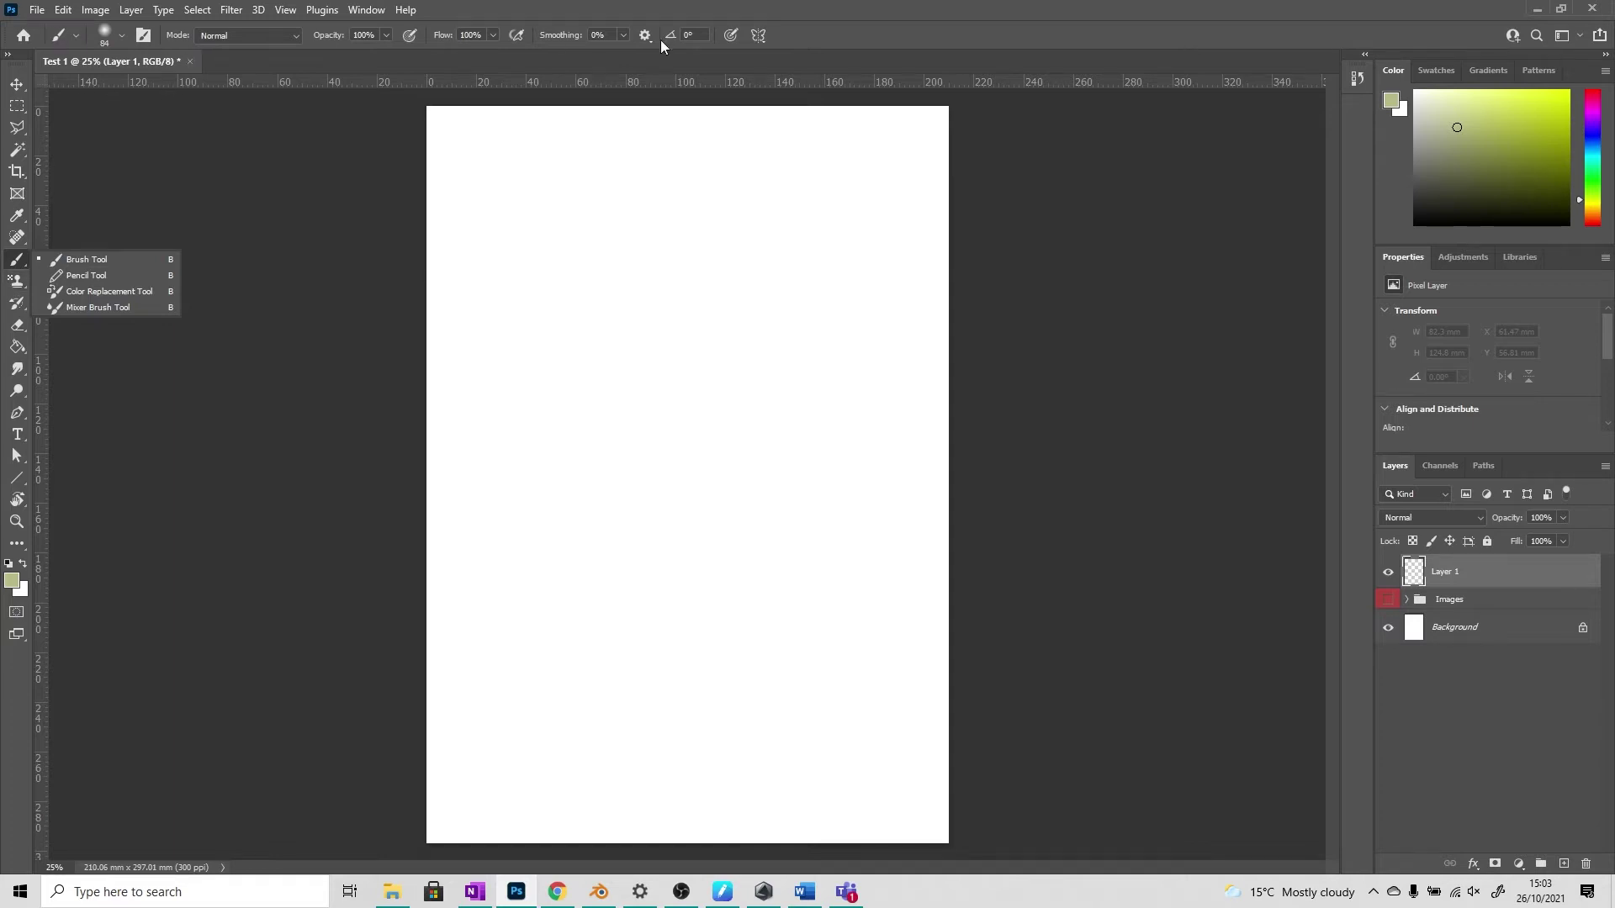
left_click(122, 40)
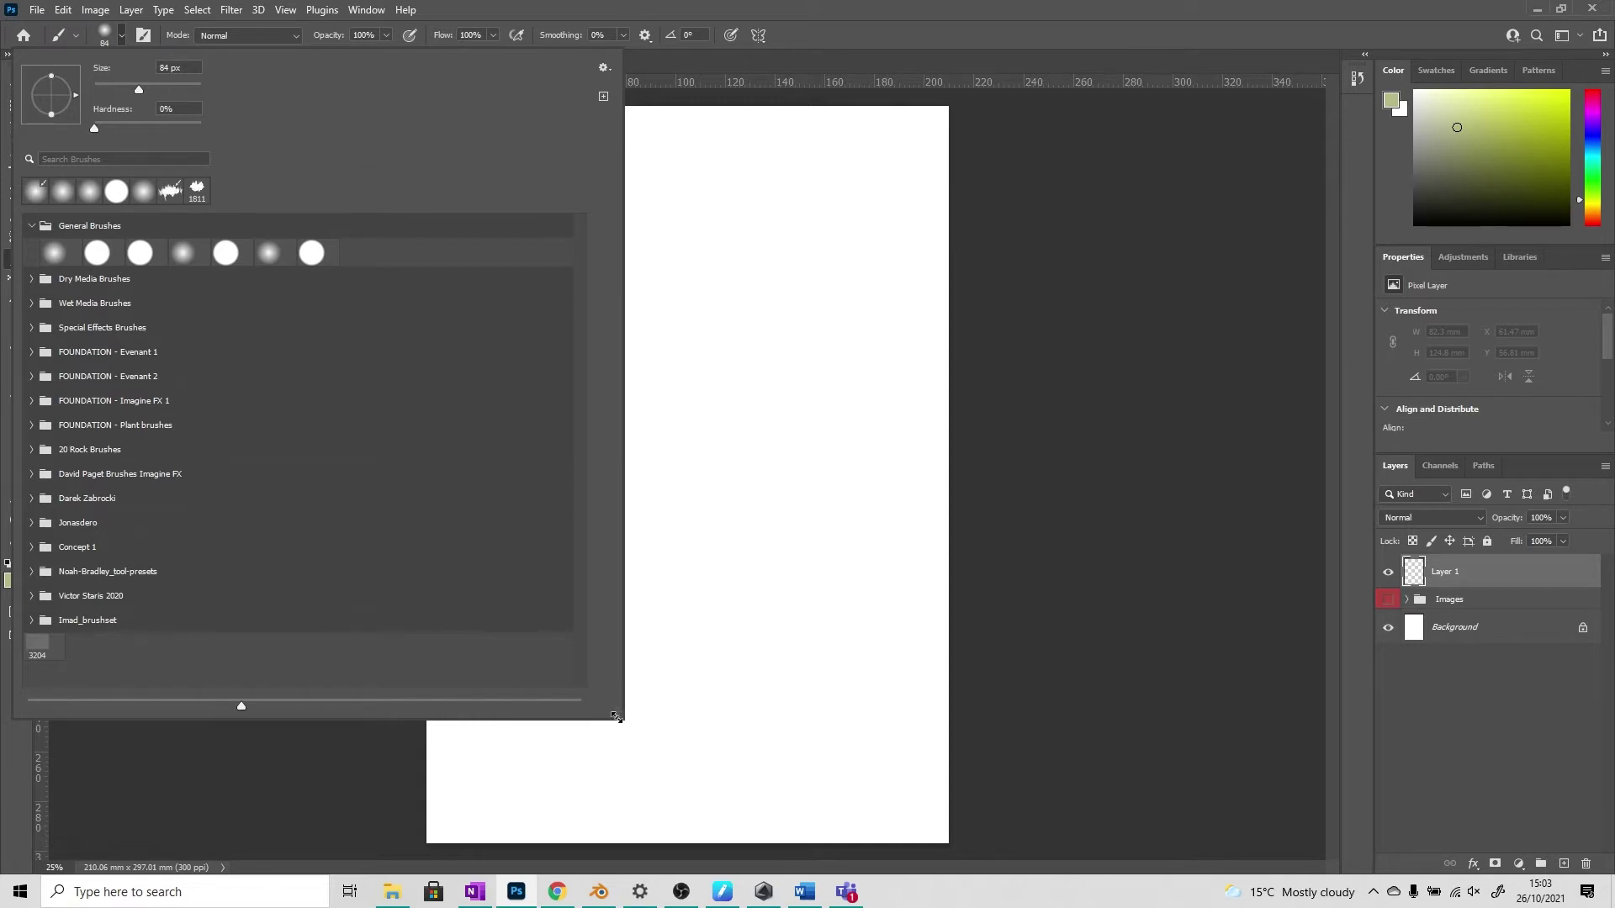
mouse_move(617, 716)
left_mouse_down()
mouse_move(651, 728)
mouse_move(548, 721)
mouse_move(551, 811)
left_mouse_up()
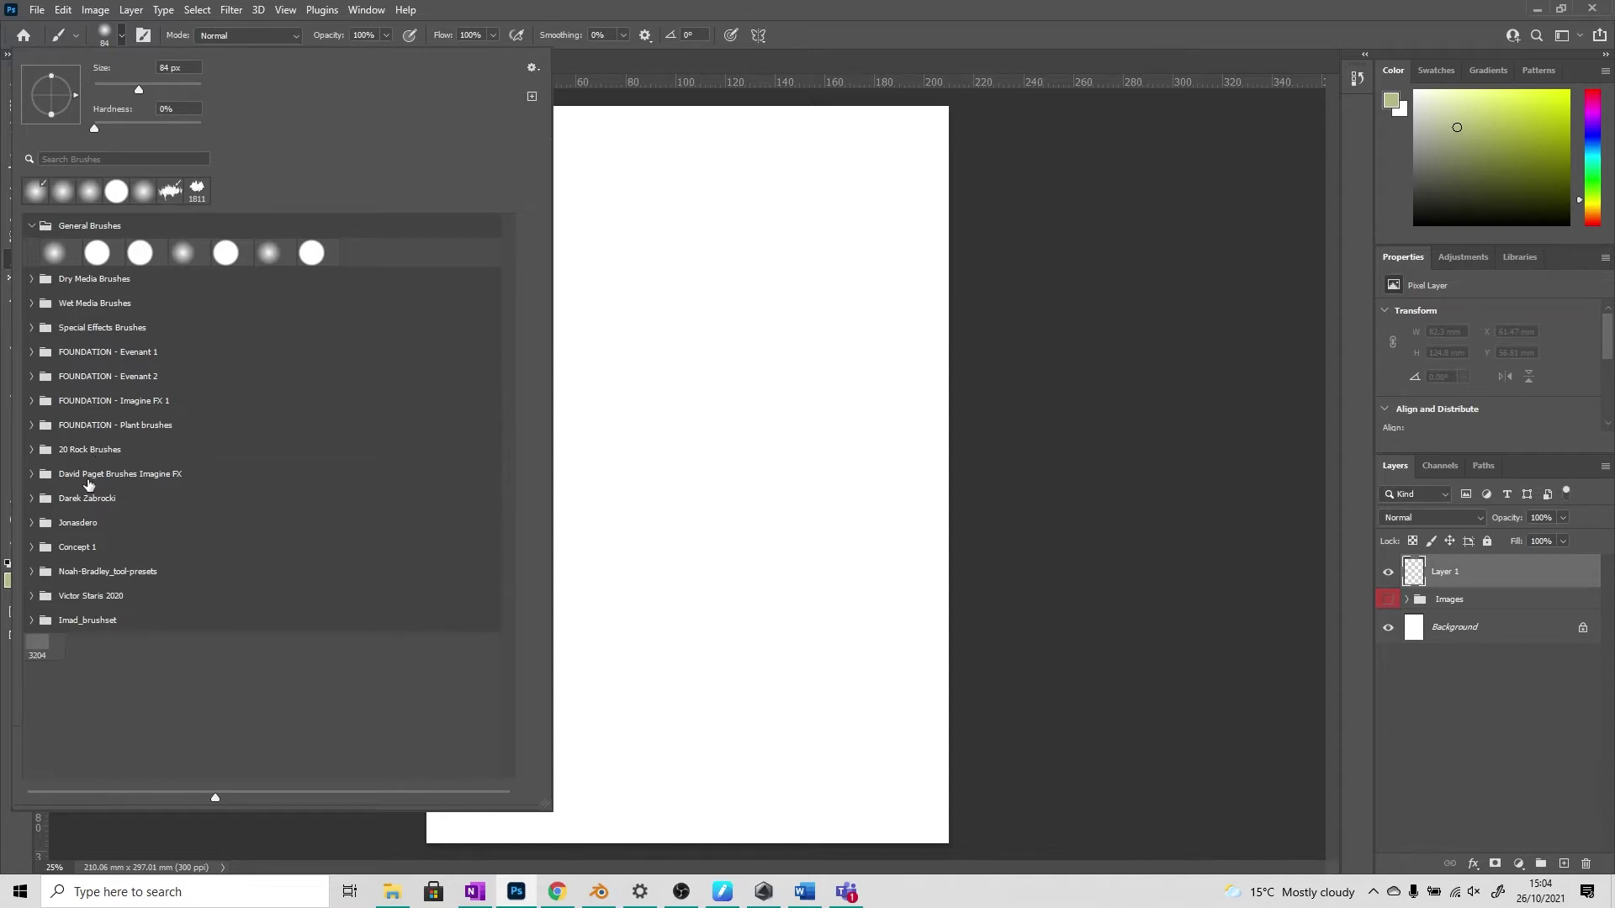
left_click(31, 352)
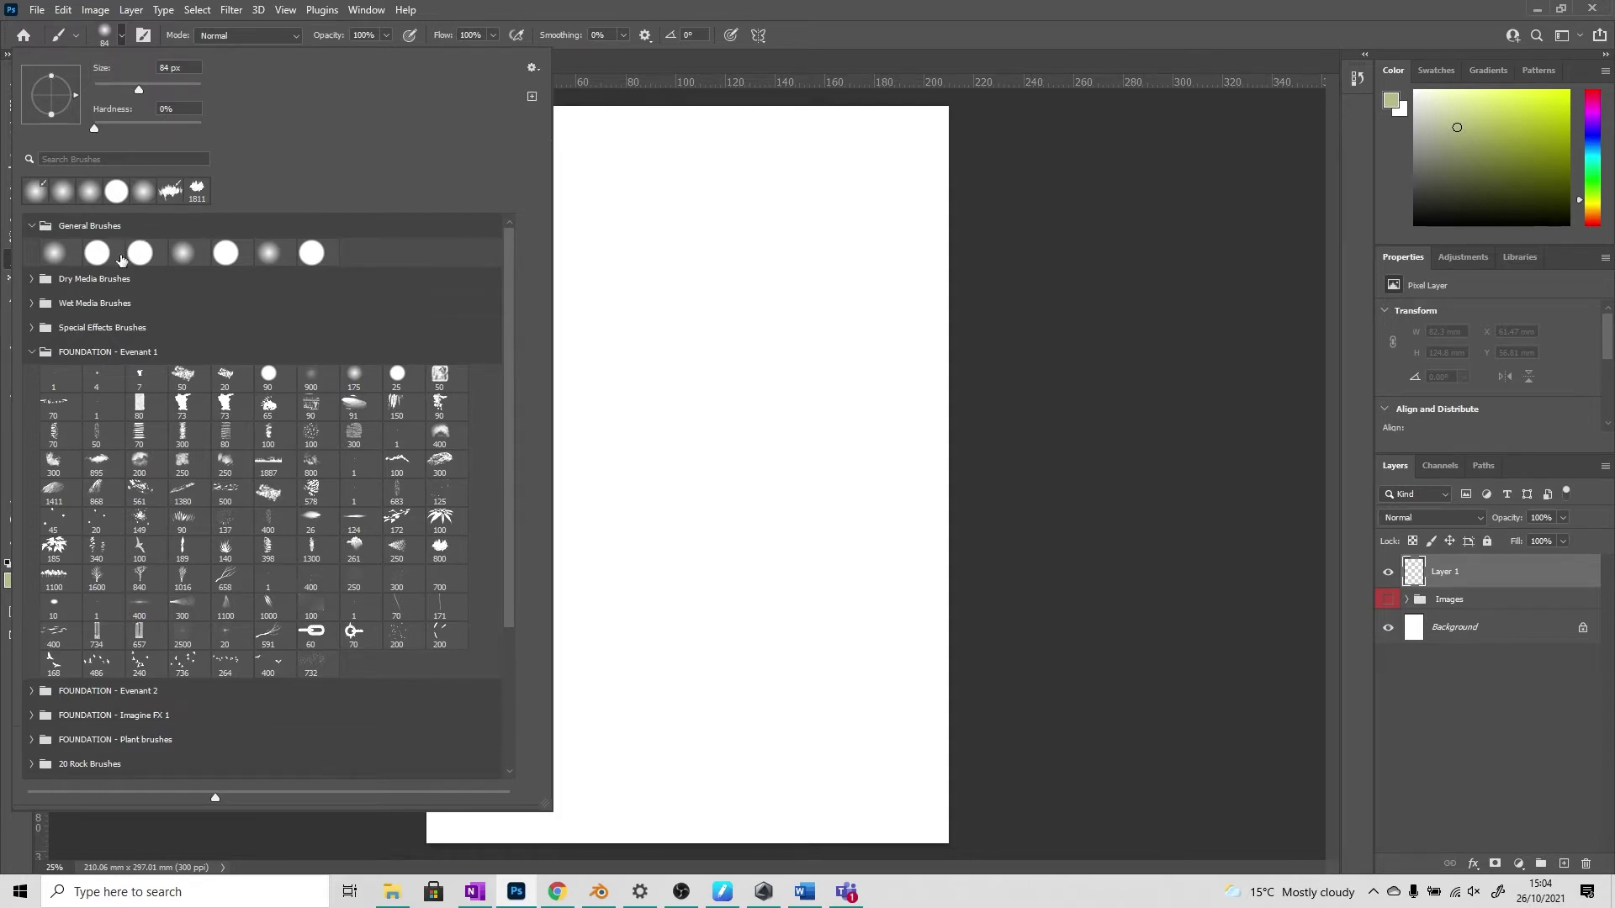
left_click(32, 353)
Try out a larger Hard Round tip and a recently used textured brush rotated to 52°
left_click(100, 258)
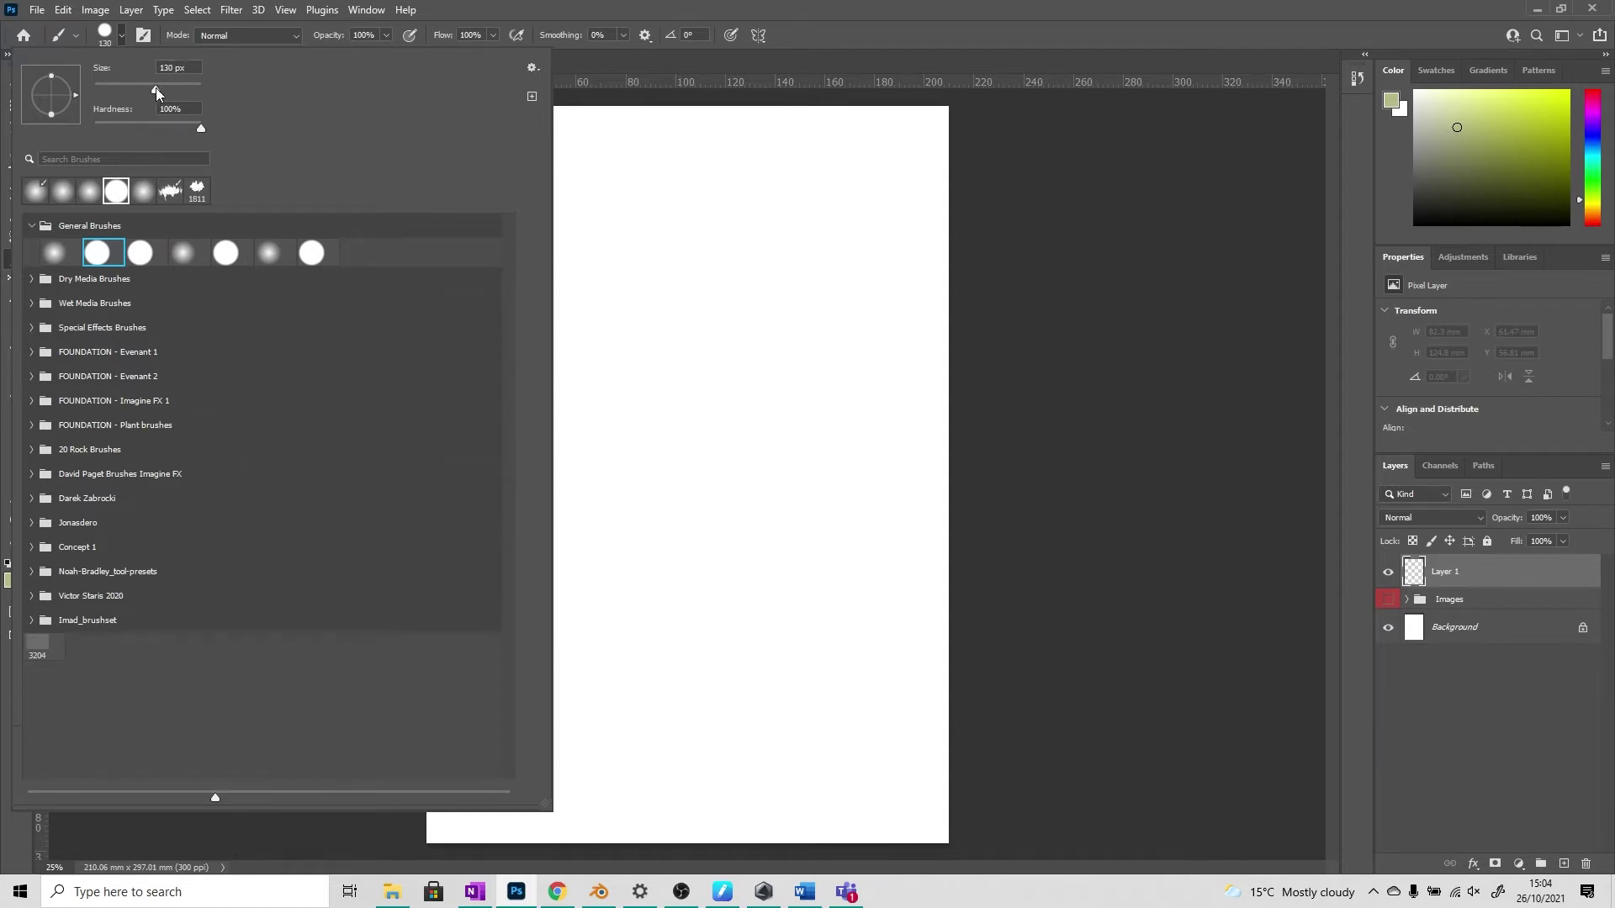
left_click_drag(159, 88, 177, 88)
left_click(174, 191)
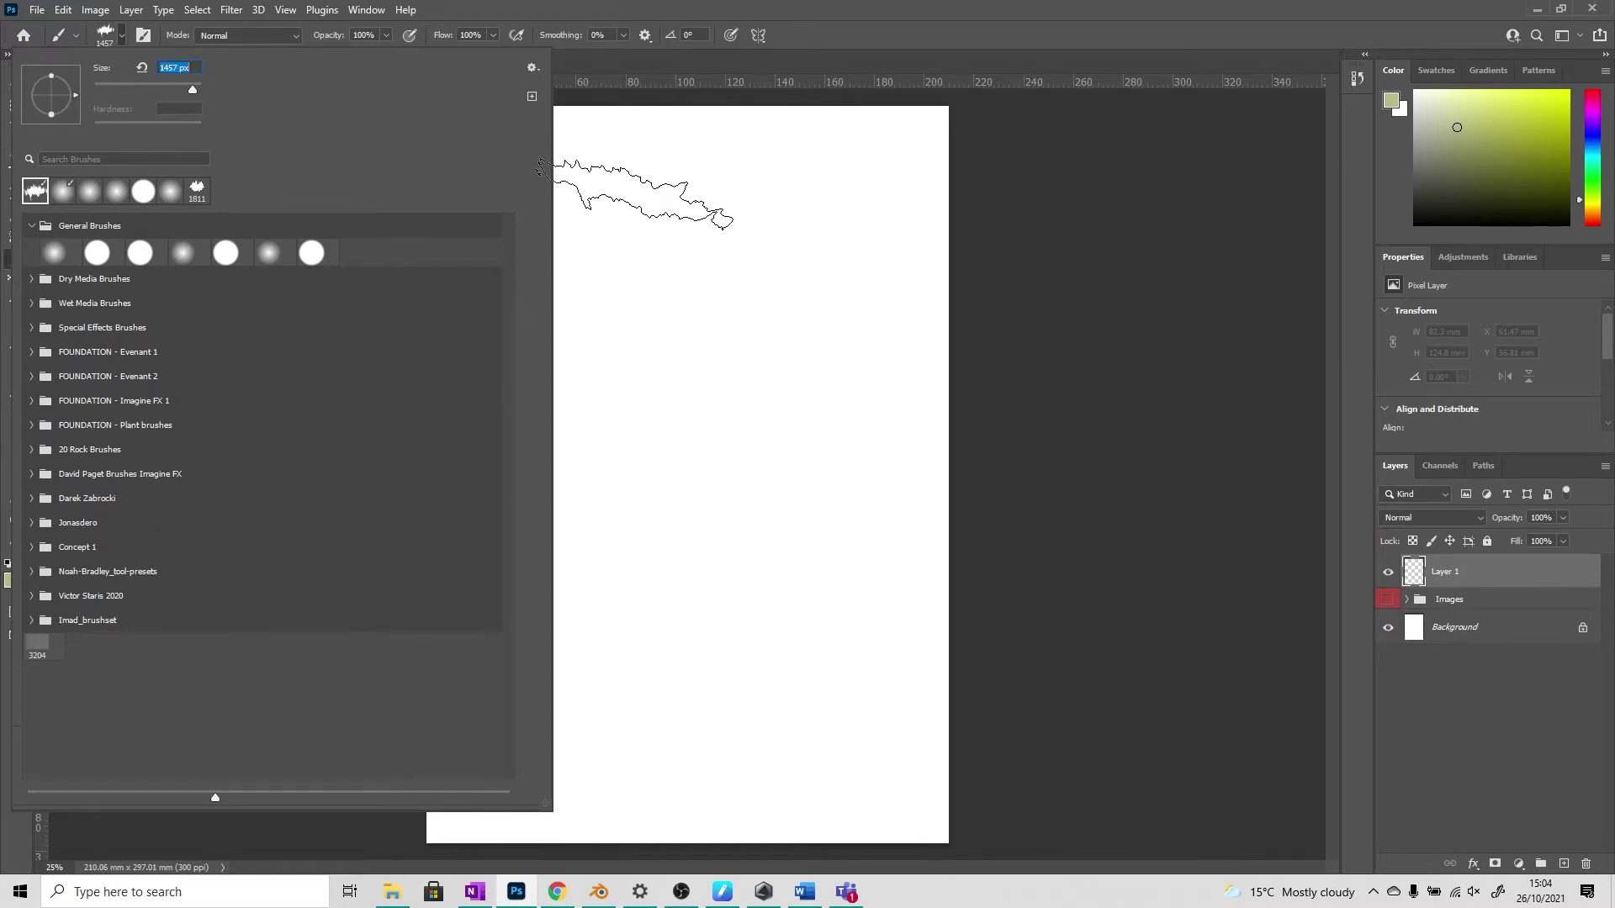
left_click_drag(73, 92, 74, 82)
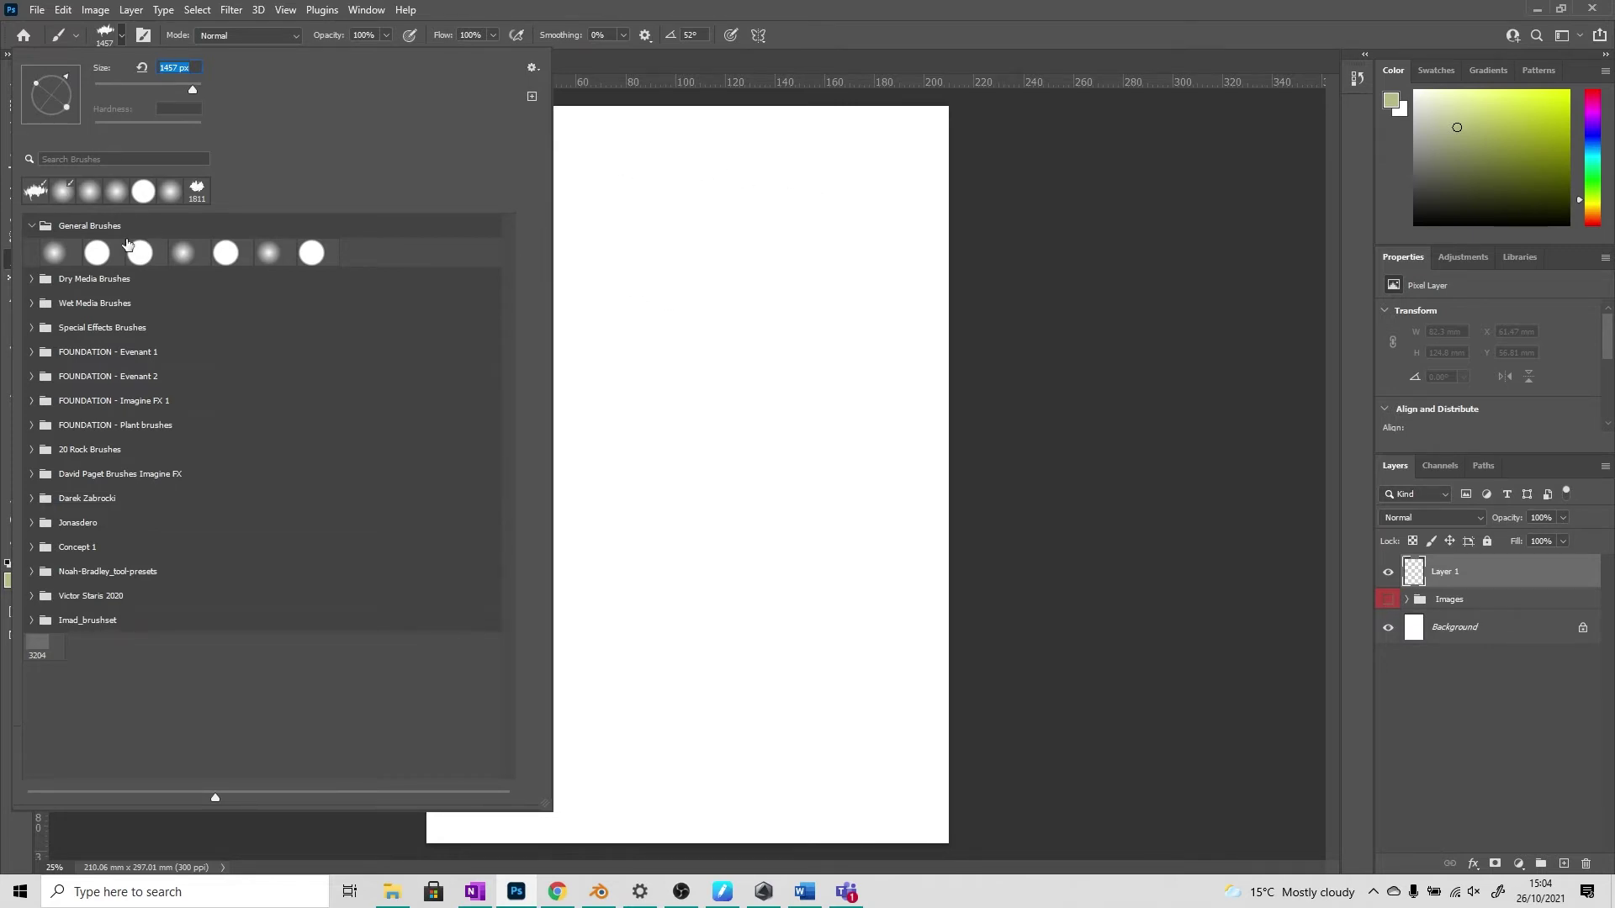
Select the Hard Round brush at 401 px, try out its roundness, and expand the FOUNDATION - Evenant 1 group
left_click(97, 252)
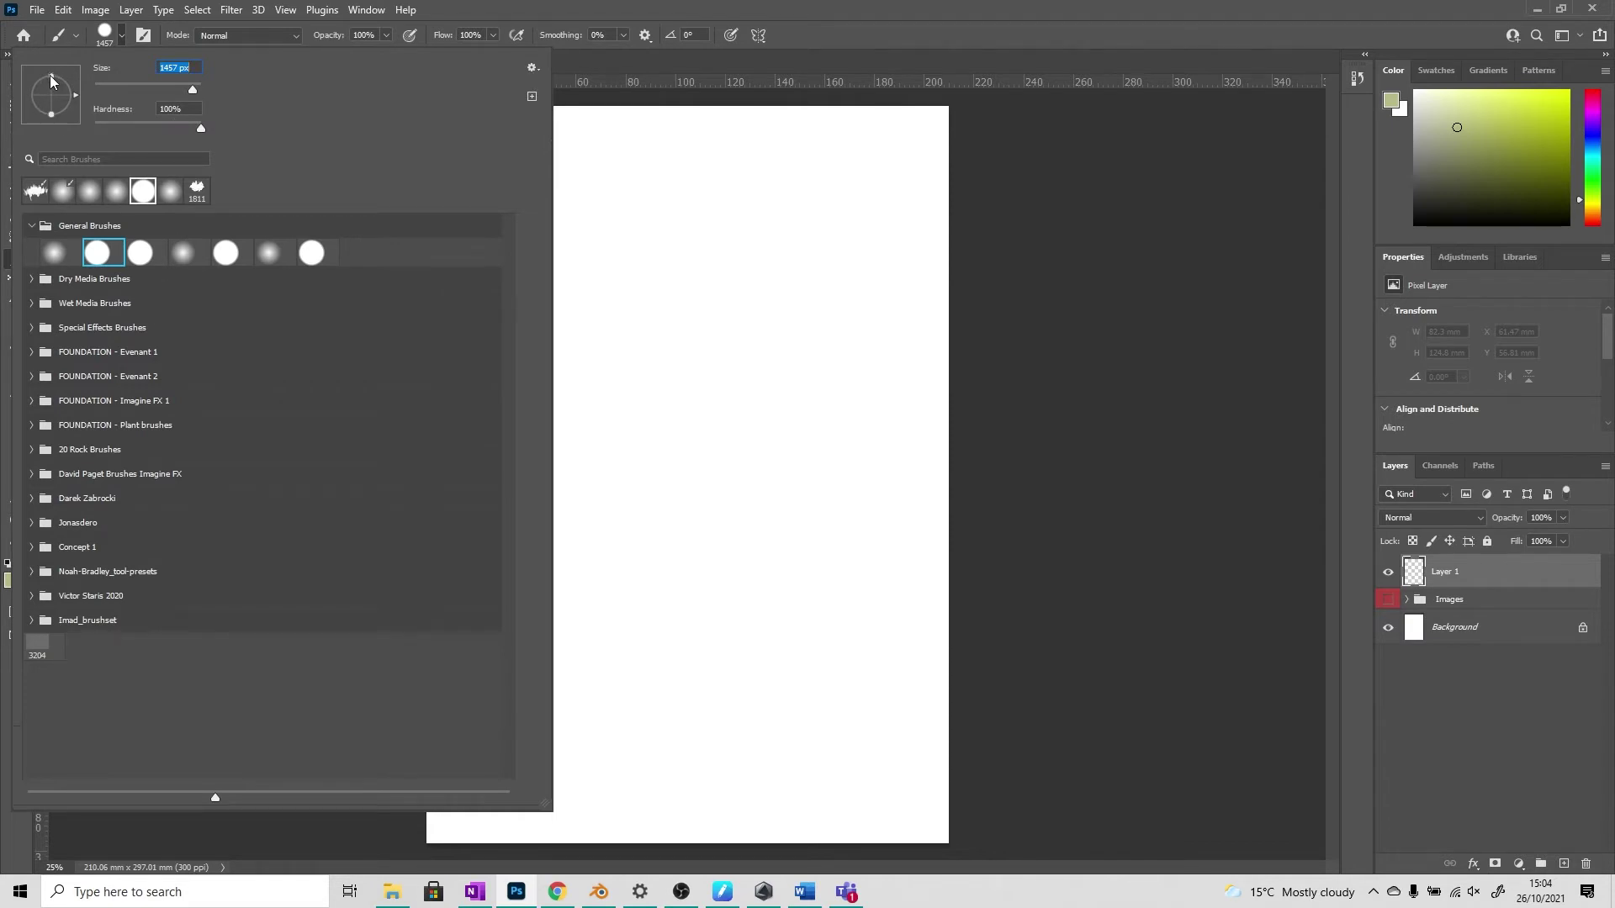
left_click_drag(51, 80, 51, 93)
left_click_drag(49, 92, 54, 62)
left_click(34, 353)
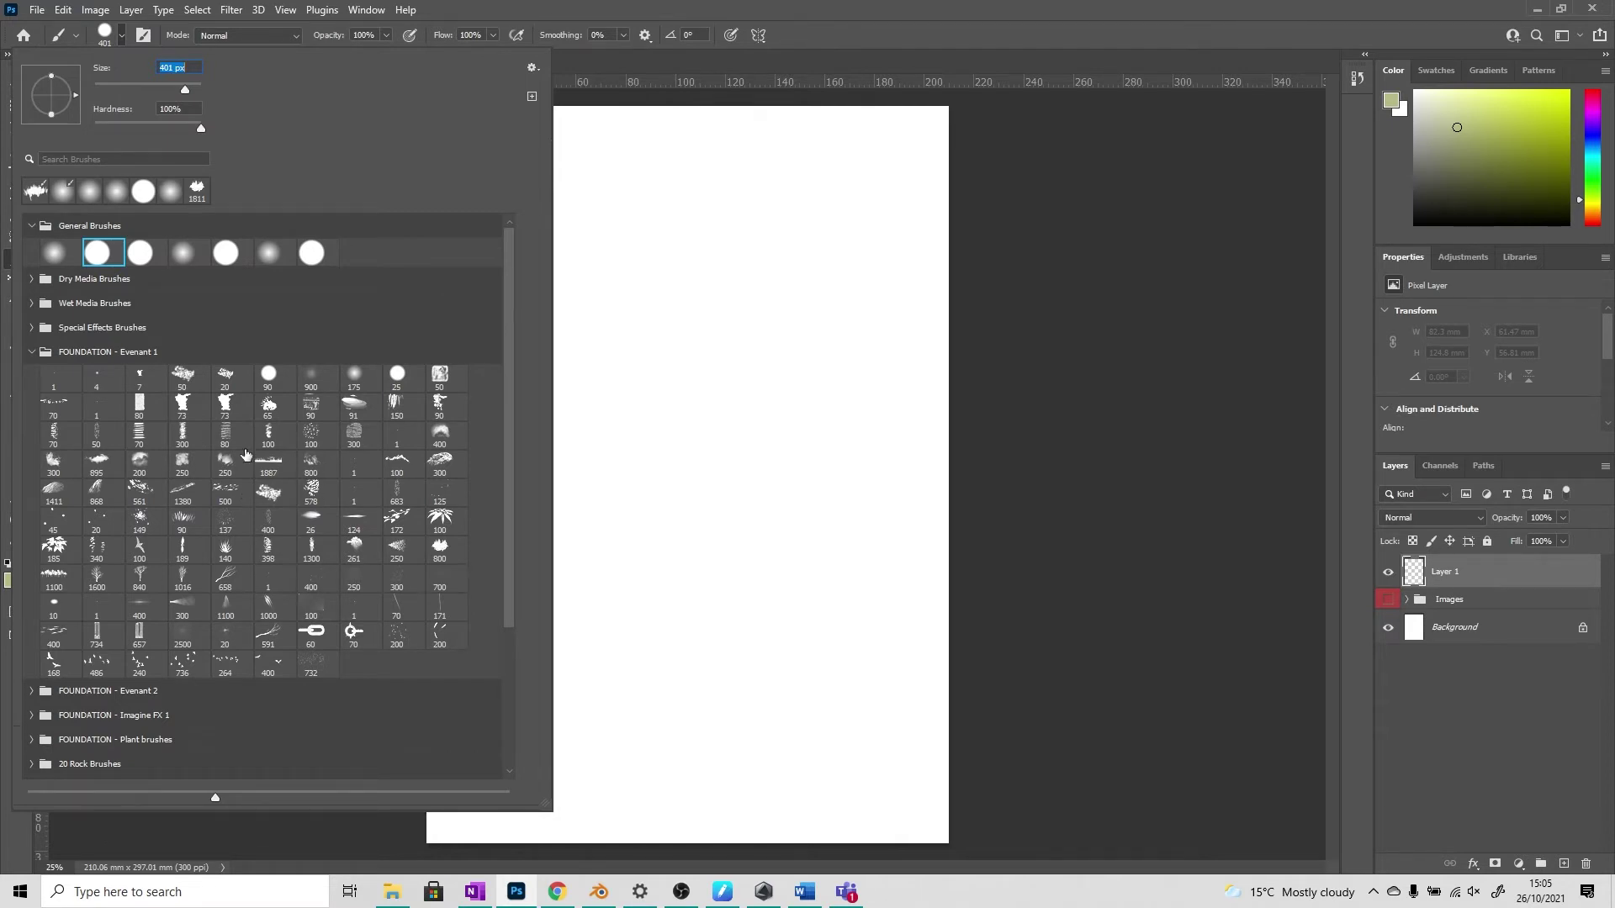
Show the brush names and stroke previews alongside the tips in the brush preset list
left_click(533, 68)
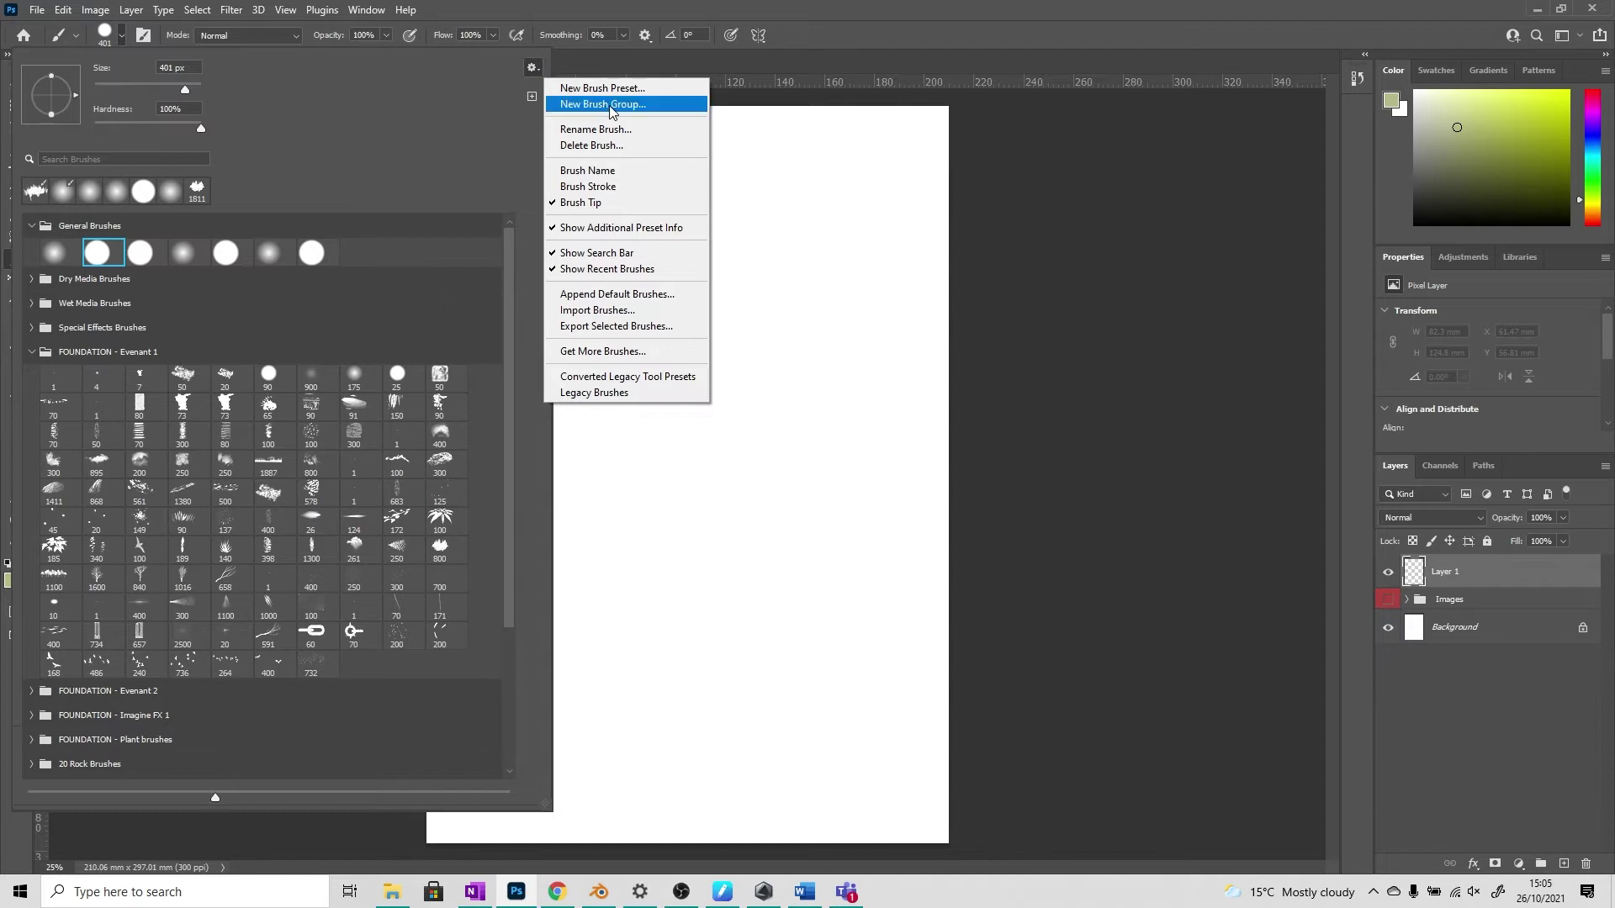
left_click(606, 172)
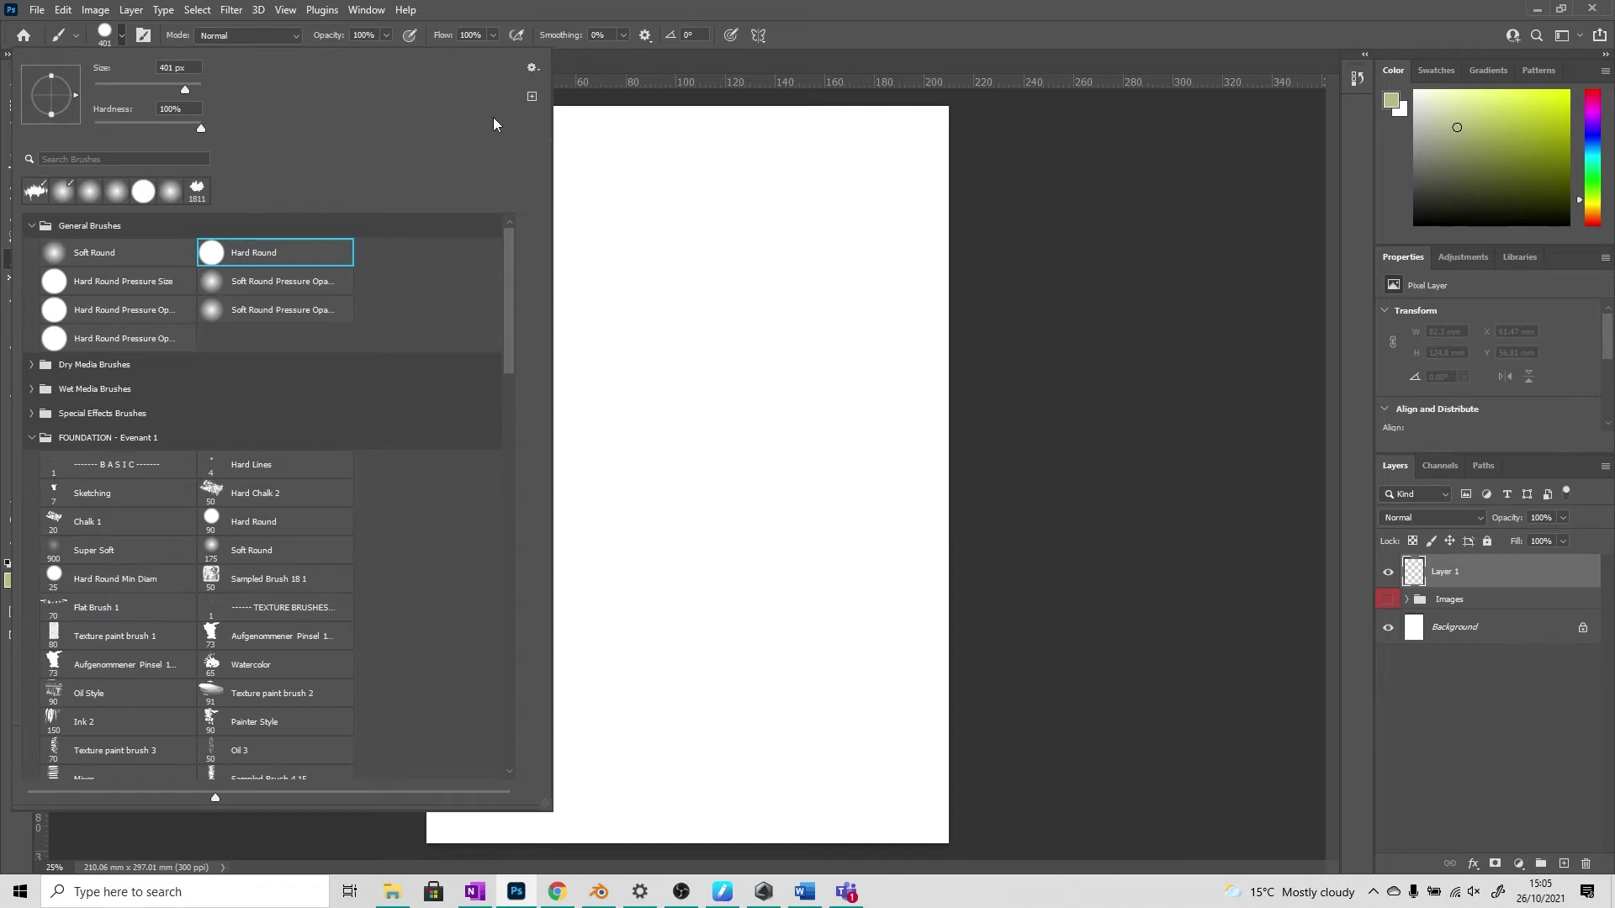
left_click(533, 69)
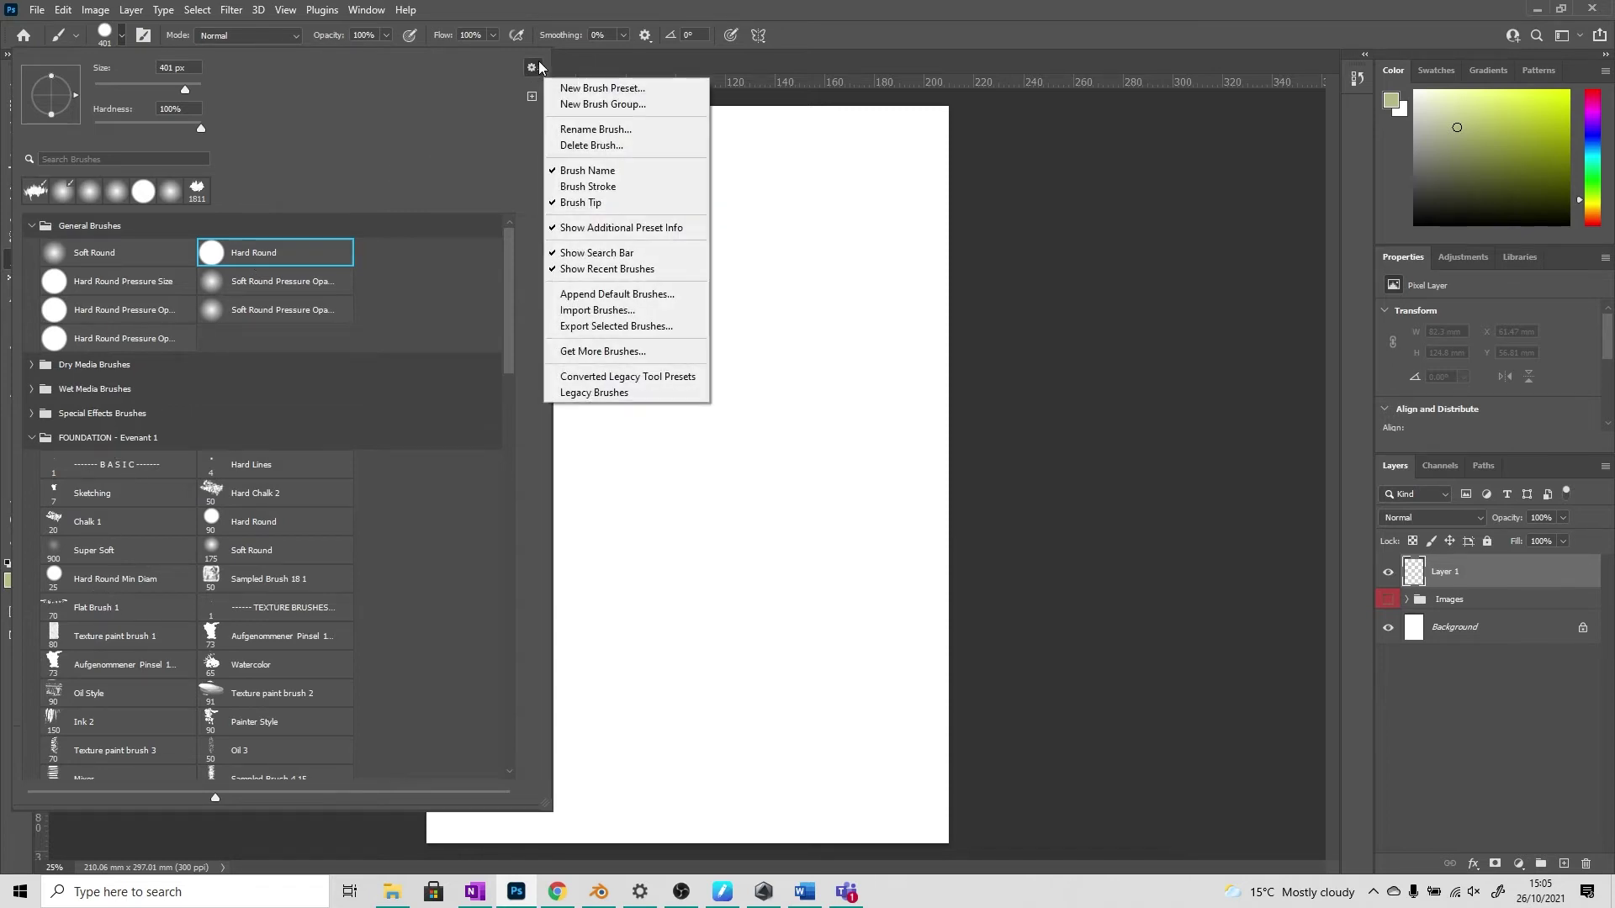
left_click(588, 186)
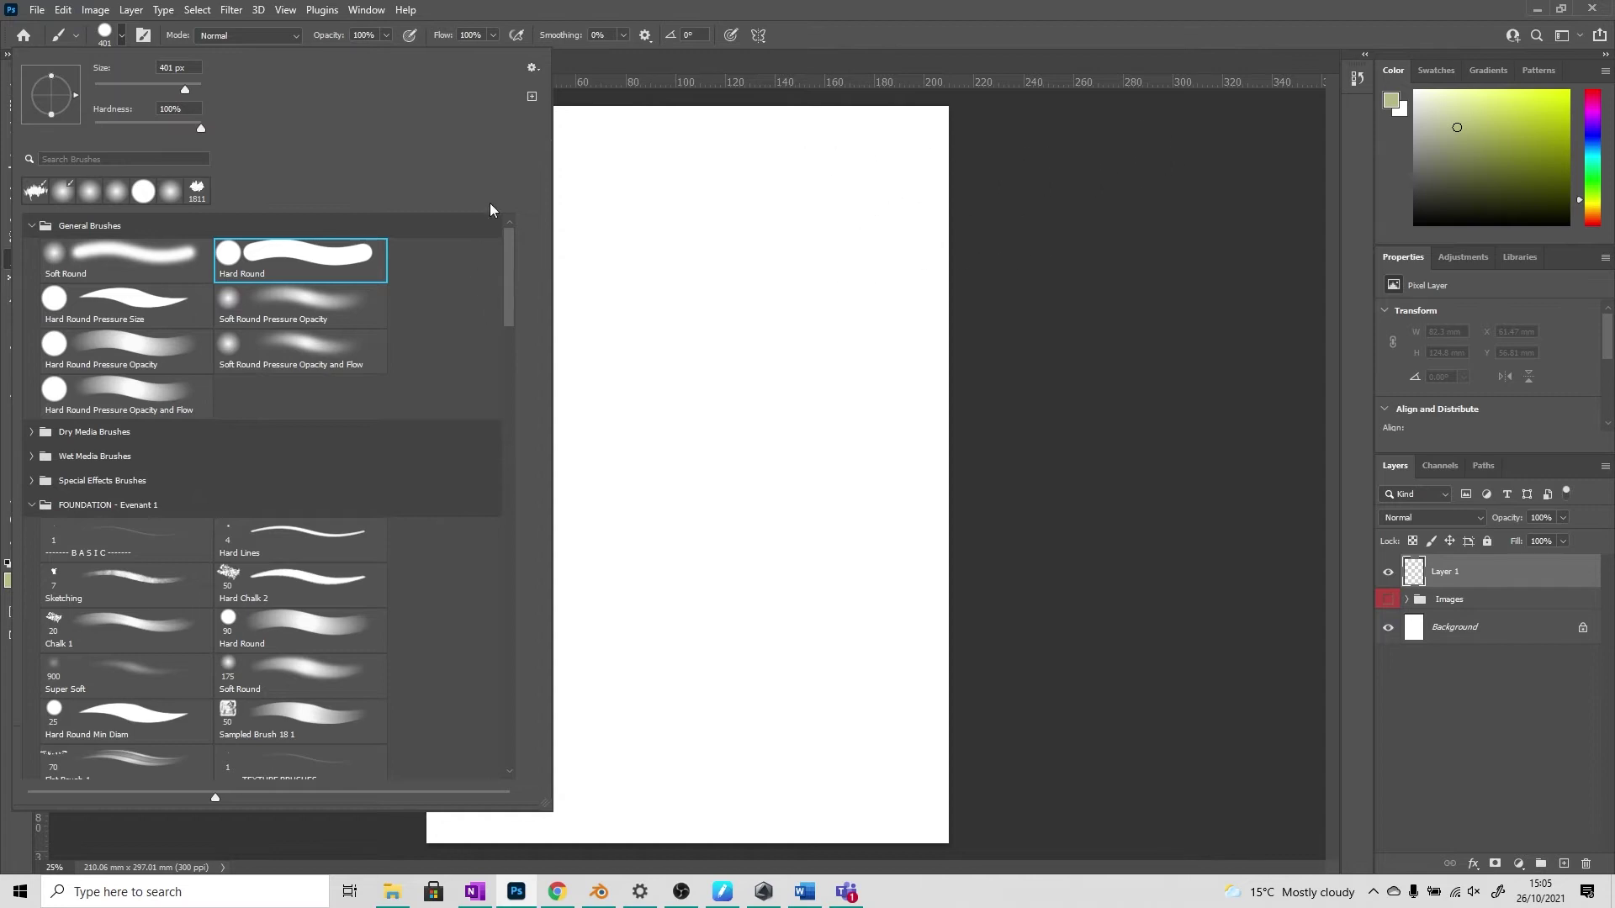
Hide the stroke previews and brush names so the preset list shows only brush tips
left_click(532, 68)
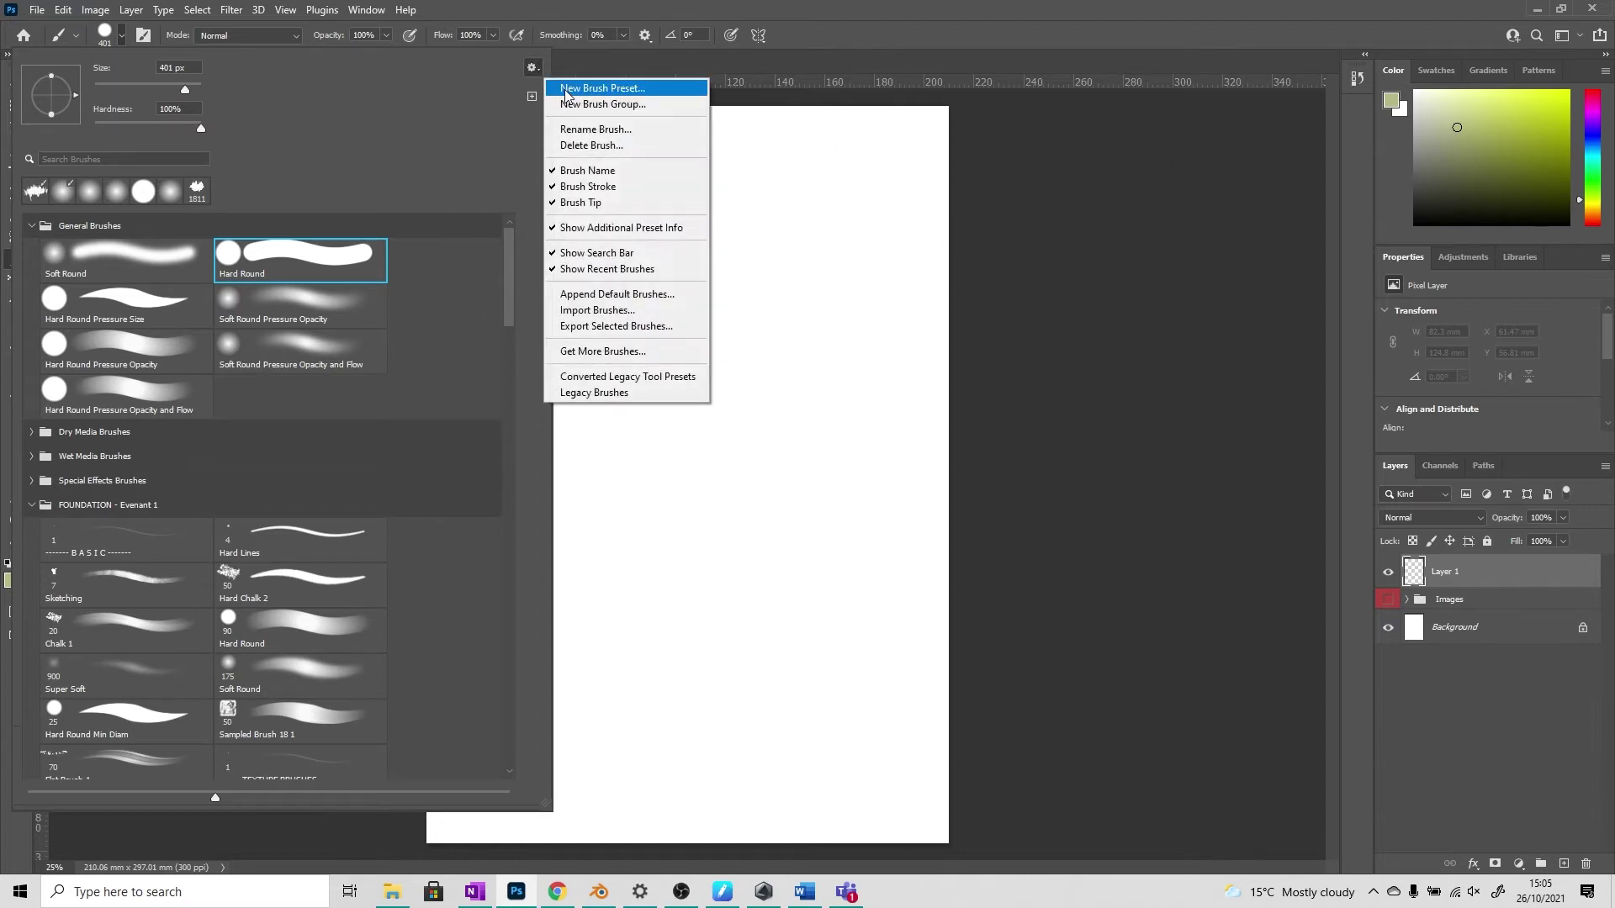
left_click(594, 186)
left_click(531, 67)
left_click(587, 170)
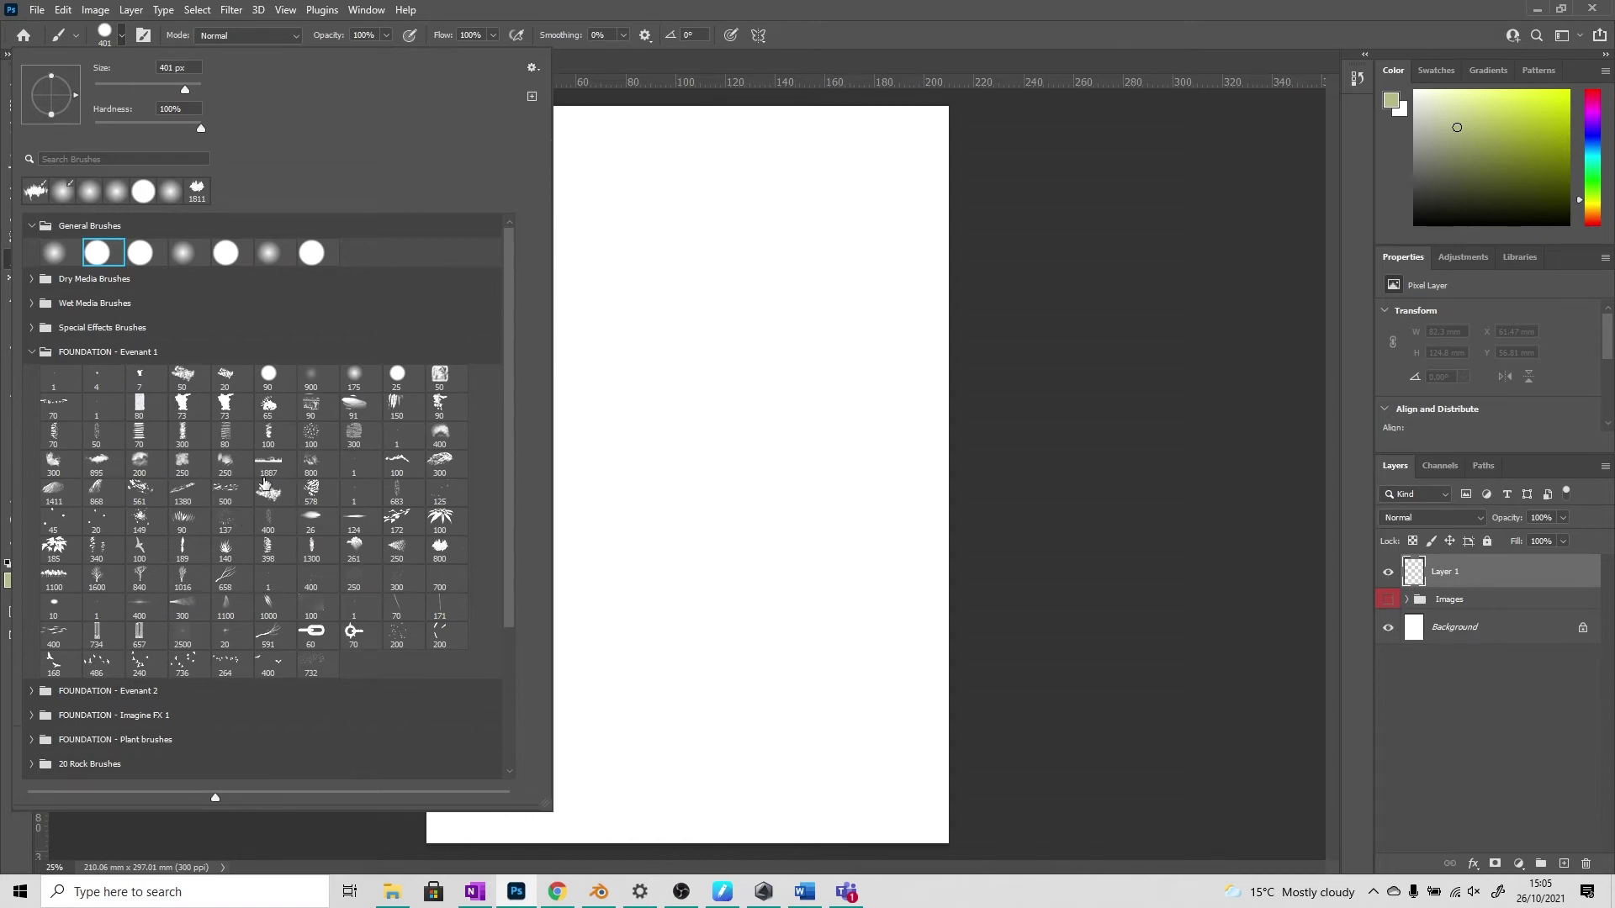
Close the brush preset picker and set the foreground colour to a bright, saturated red
left_click(118, 36)
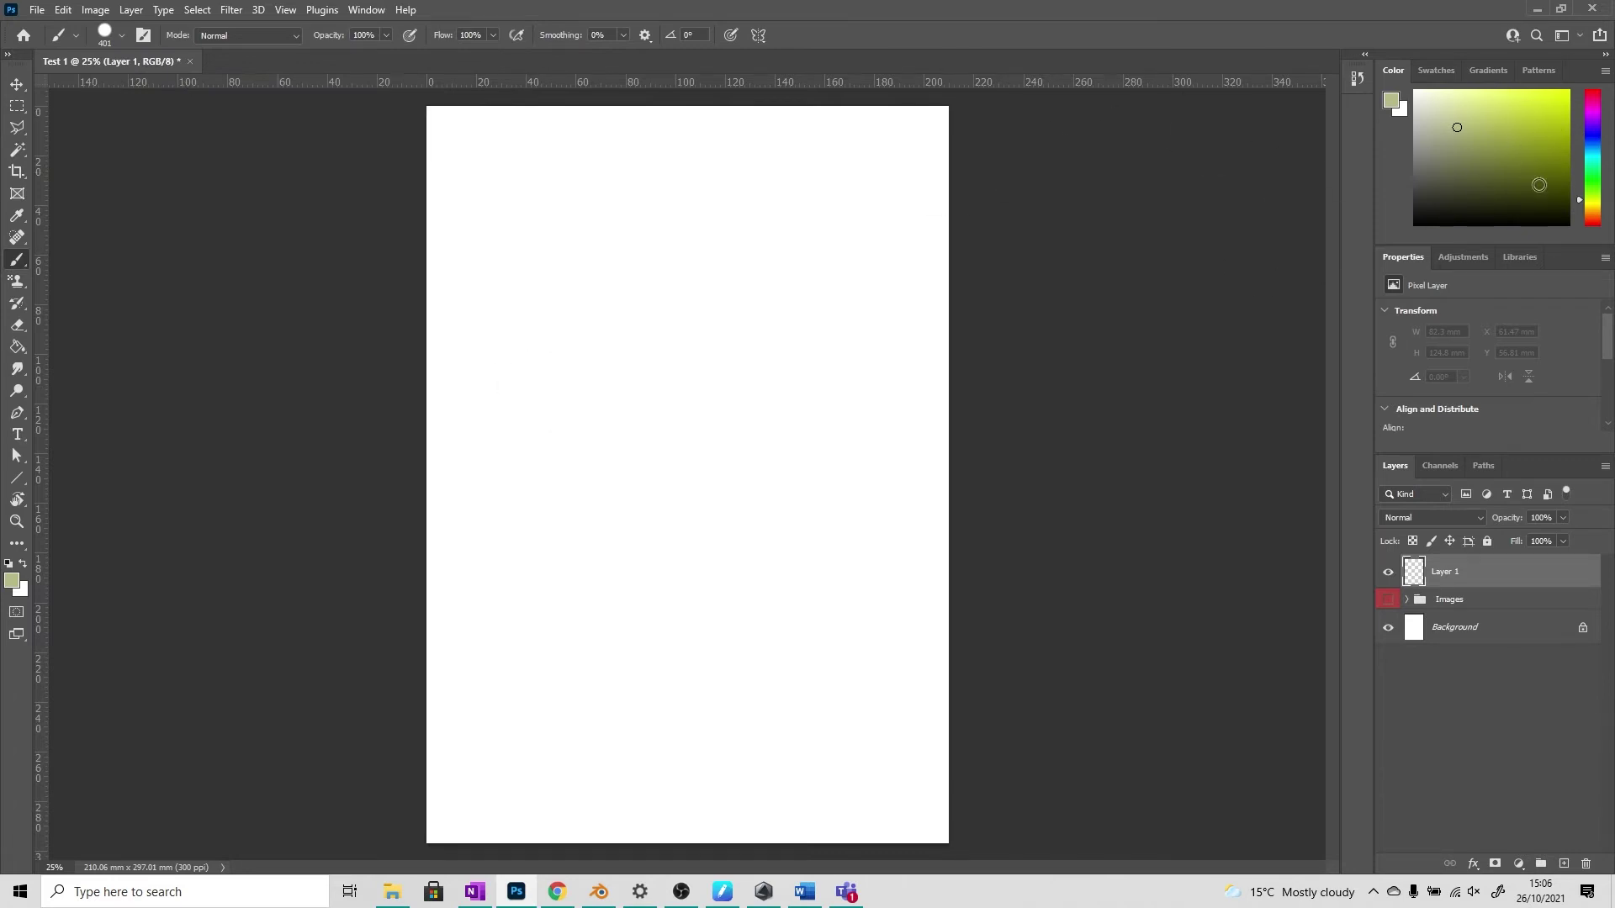
left_click(1593, 152)
left_click_drag(1594, 153, 1563, 111)
left_click_drag(1590, 116, 1588, 76)
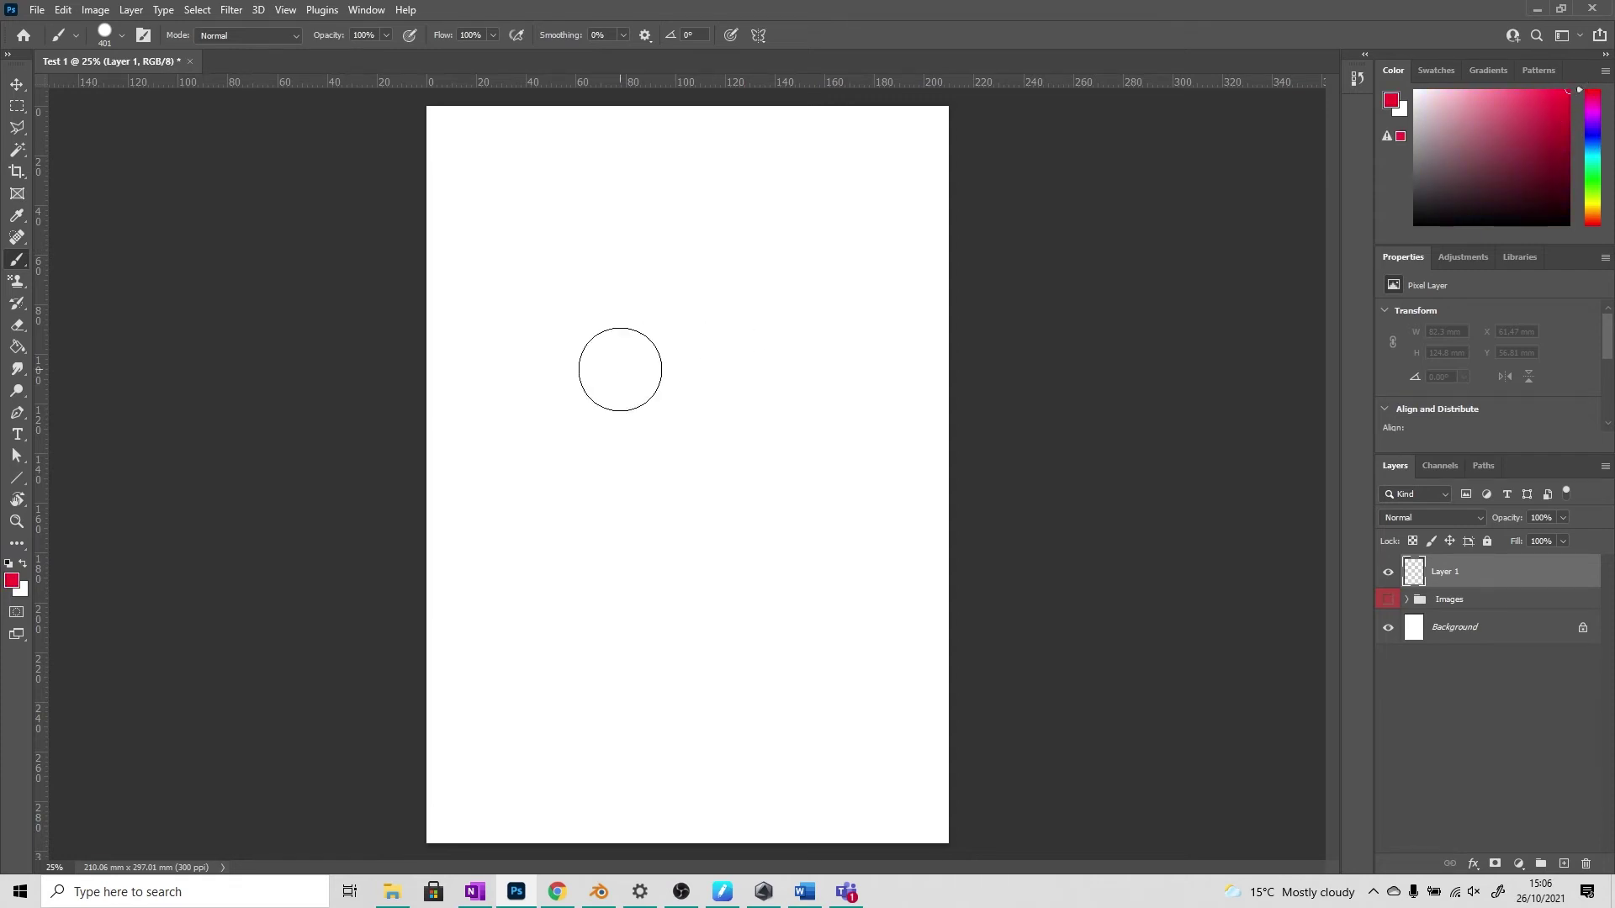
Paint a thick red test stroke diagonally across the page at full opacity and undo it
mouse_move(529, 282)
left_mouse_down()
mouse_move(577, 273)
mouse_move(710, 390)
mouse_move(774, 591)
left_mouse_up()
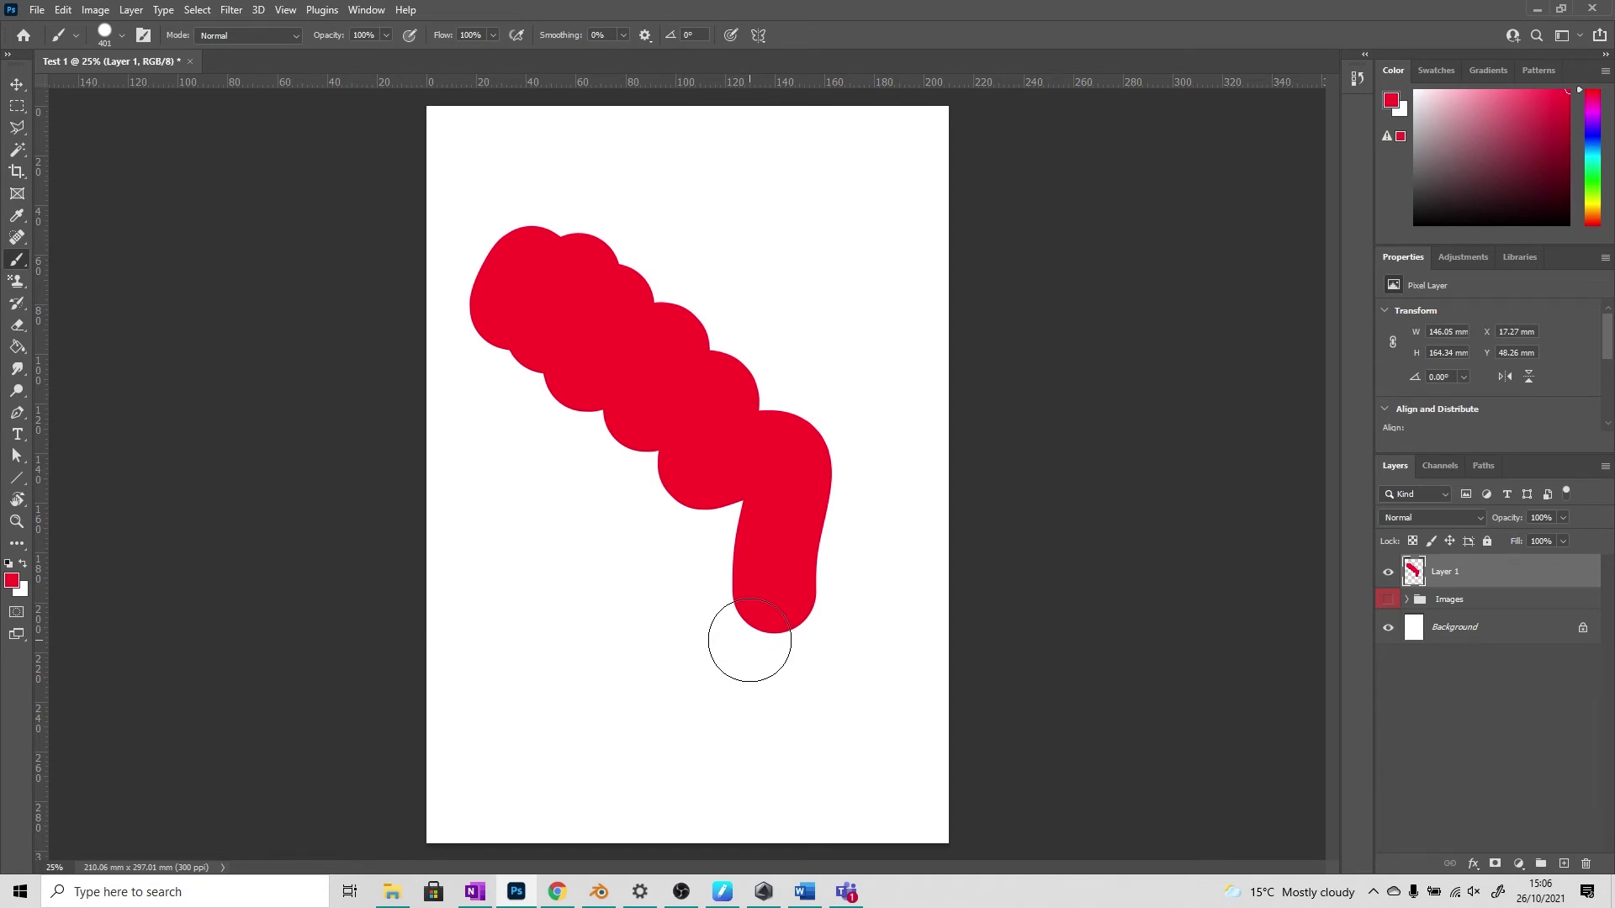
key("ctrl+z")
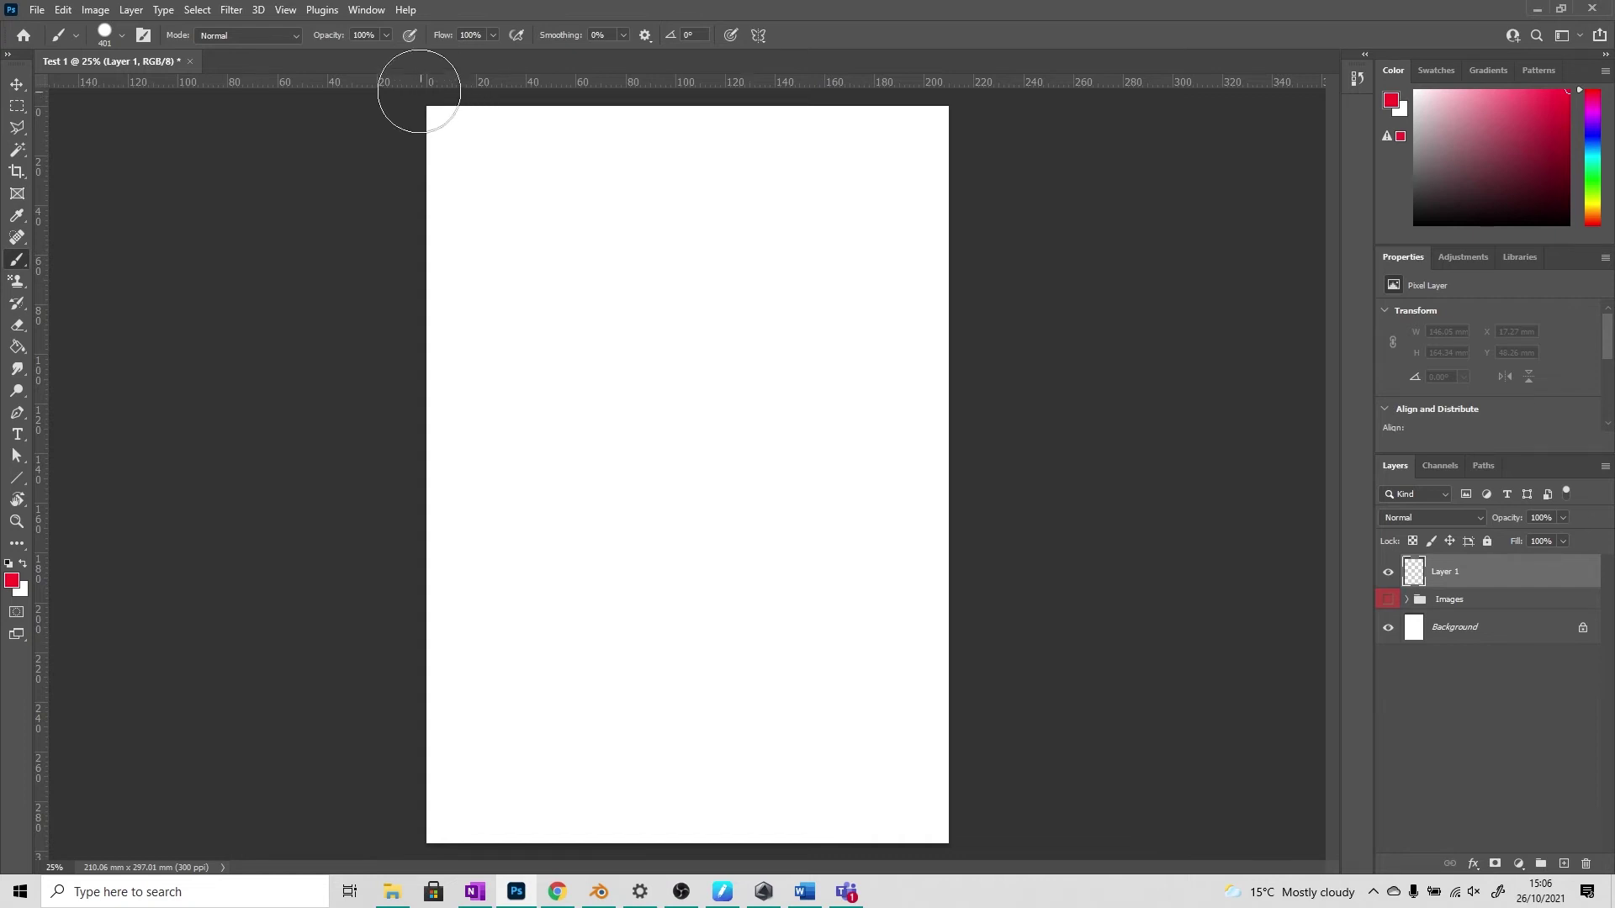
Lower the brush opacity to 29% and paint overlapping translucent red strokes on the upper part of the page
left_click(383, 34)
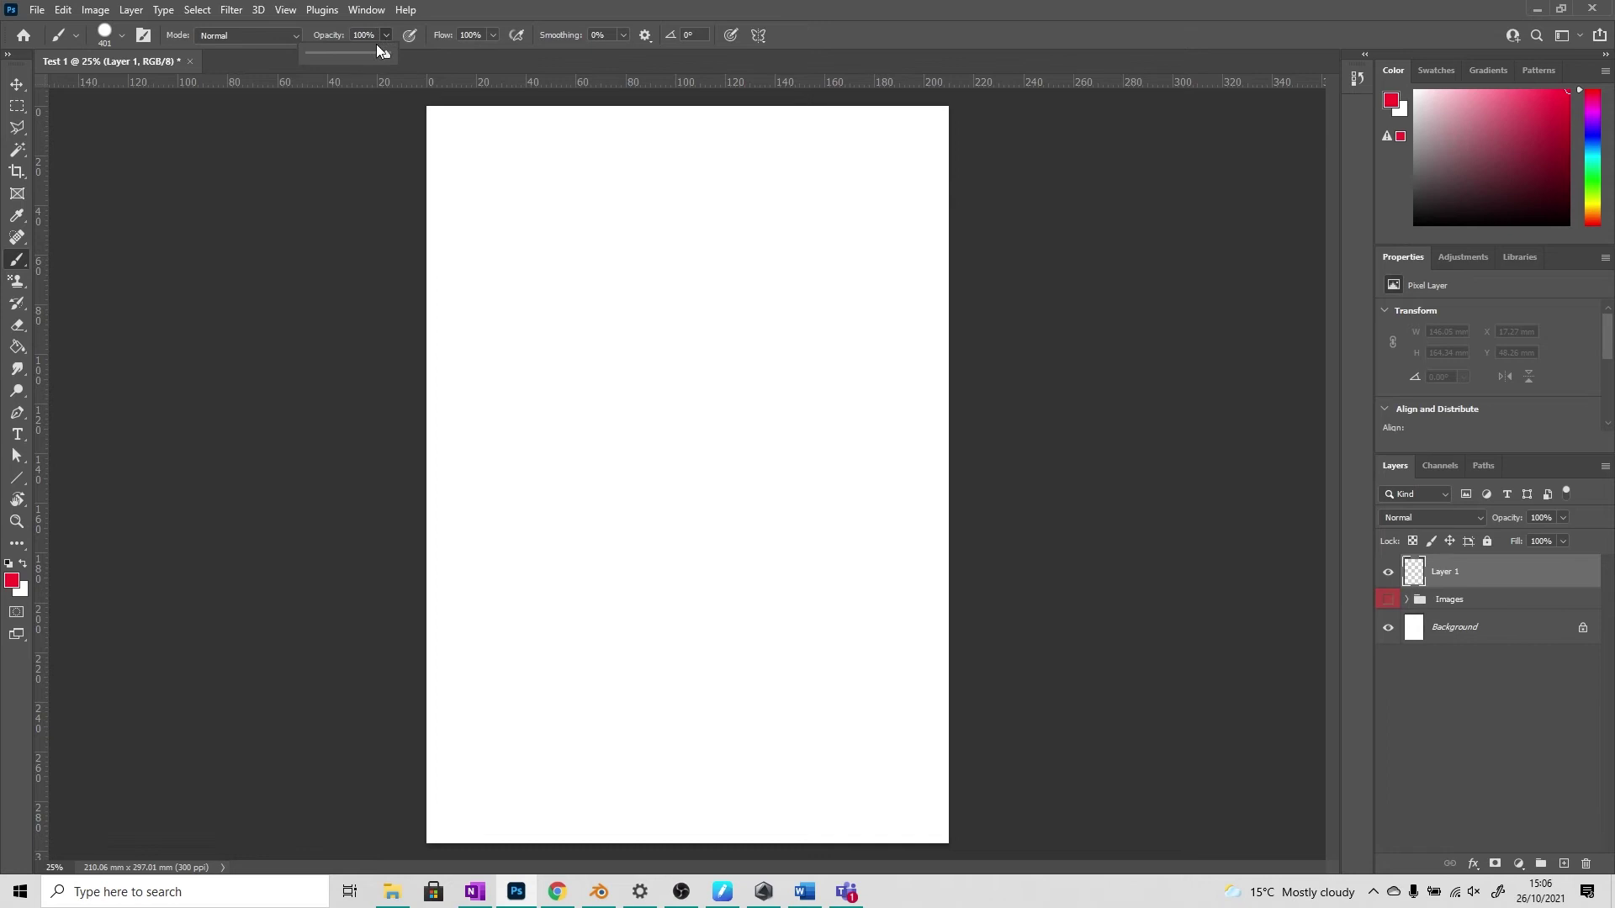
left_click(332, 54)
mouse_move(551, 290)
left_mouse_down()
mouse_move(588, 270)
mouse_move(648, 391)
mouse_move(648, 495)
left_mouse_up()
mouse_move(585, 345)
left_mouse_down()
mouse_move(598, 302)
mouse_move(639, 454)
mouse_move(686, 284)
mouse_move(589, 353)
mouse_move(603, 461)
mouse_move(677, 539)
left_mouse_up()
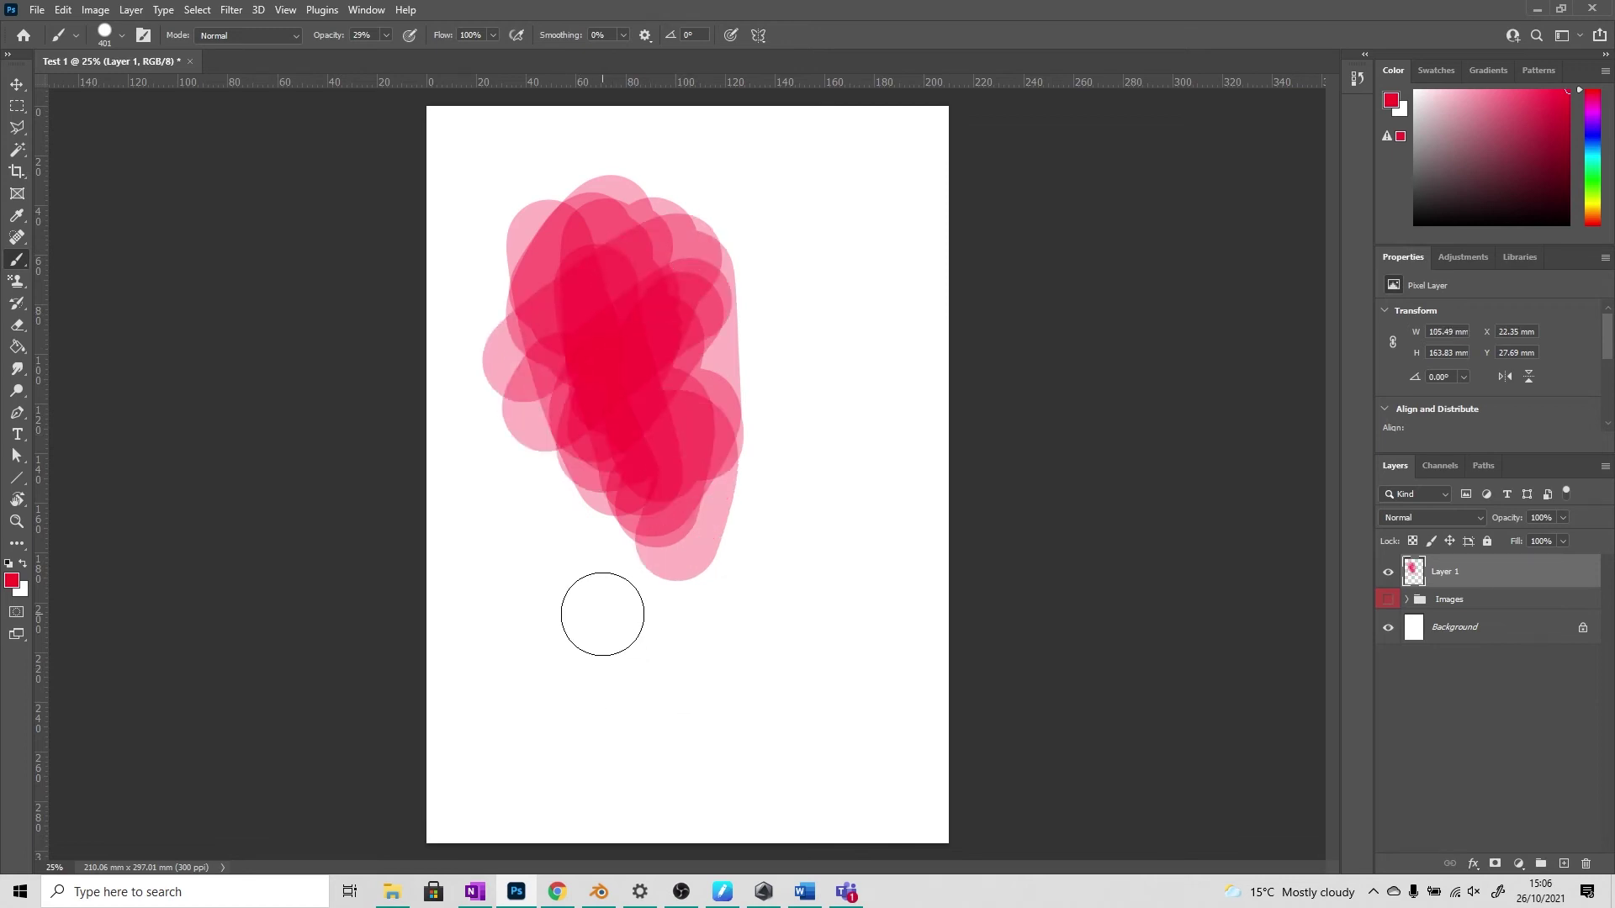
Undo all the translucent red strokes until the page is blank
key("ctrl+z")
key("ctrl+z")
key("ctrl+z")
key("ctrl+z")
key("ctrl+z")
key("ctrl+z")
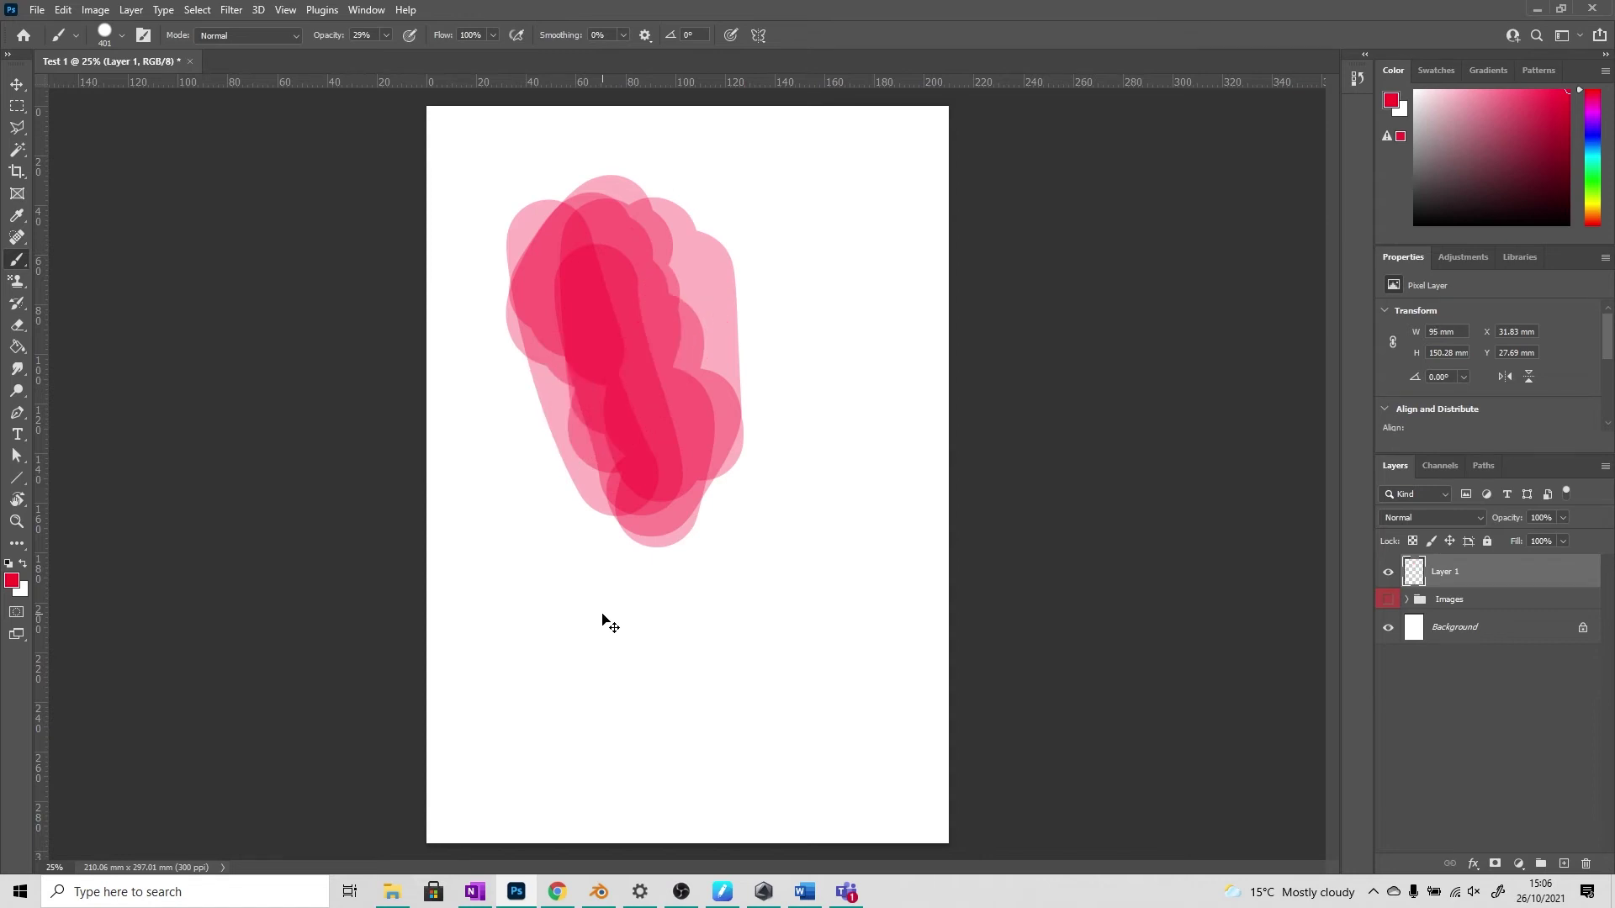
key("ctrl+z")
key("ctrl+z")
key("ctrl+z")
key("ctrl+z")
key("ctrl+z")
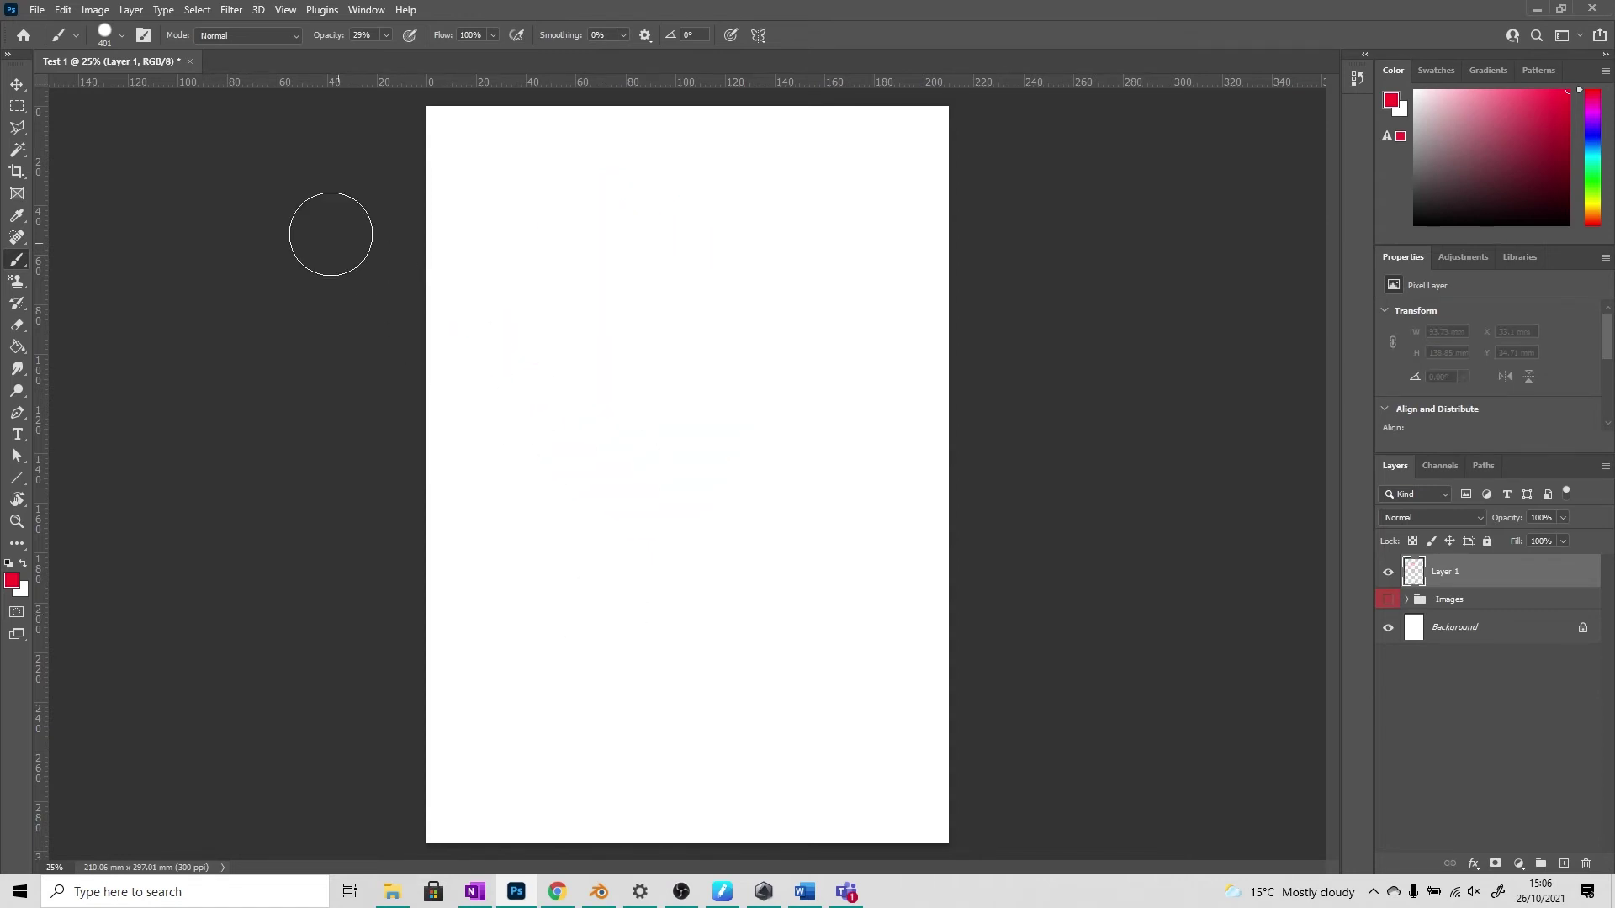
Set the brush size to 84 px and its opacity to 100%
left_click(113, 35)
left_click(140, 85)
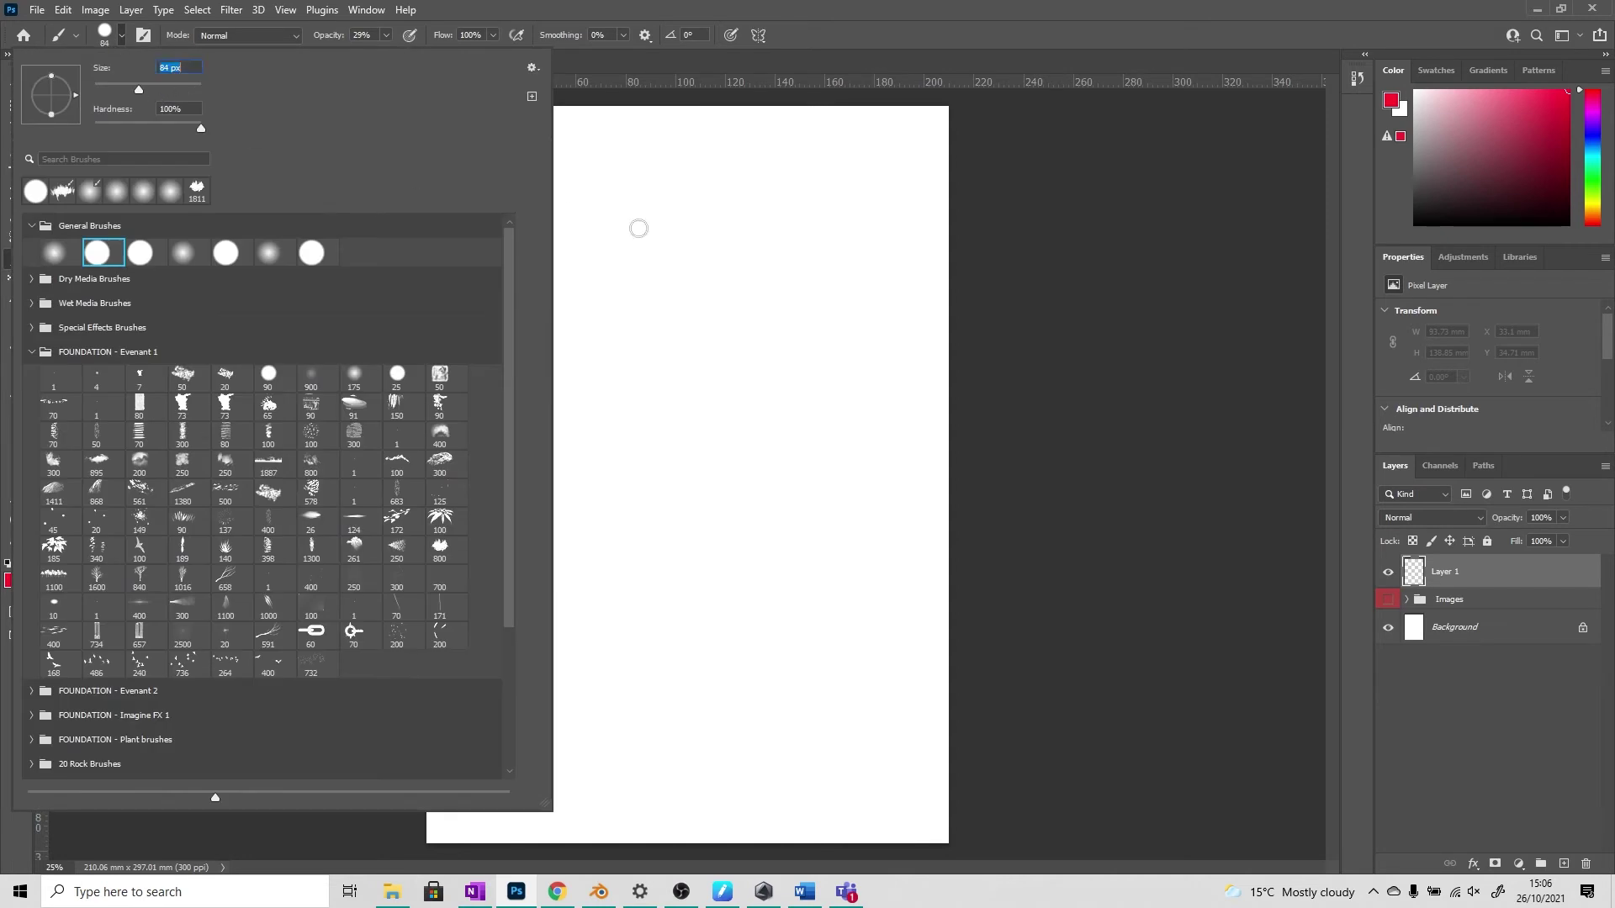
left_click(385, 35)
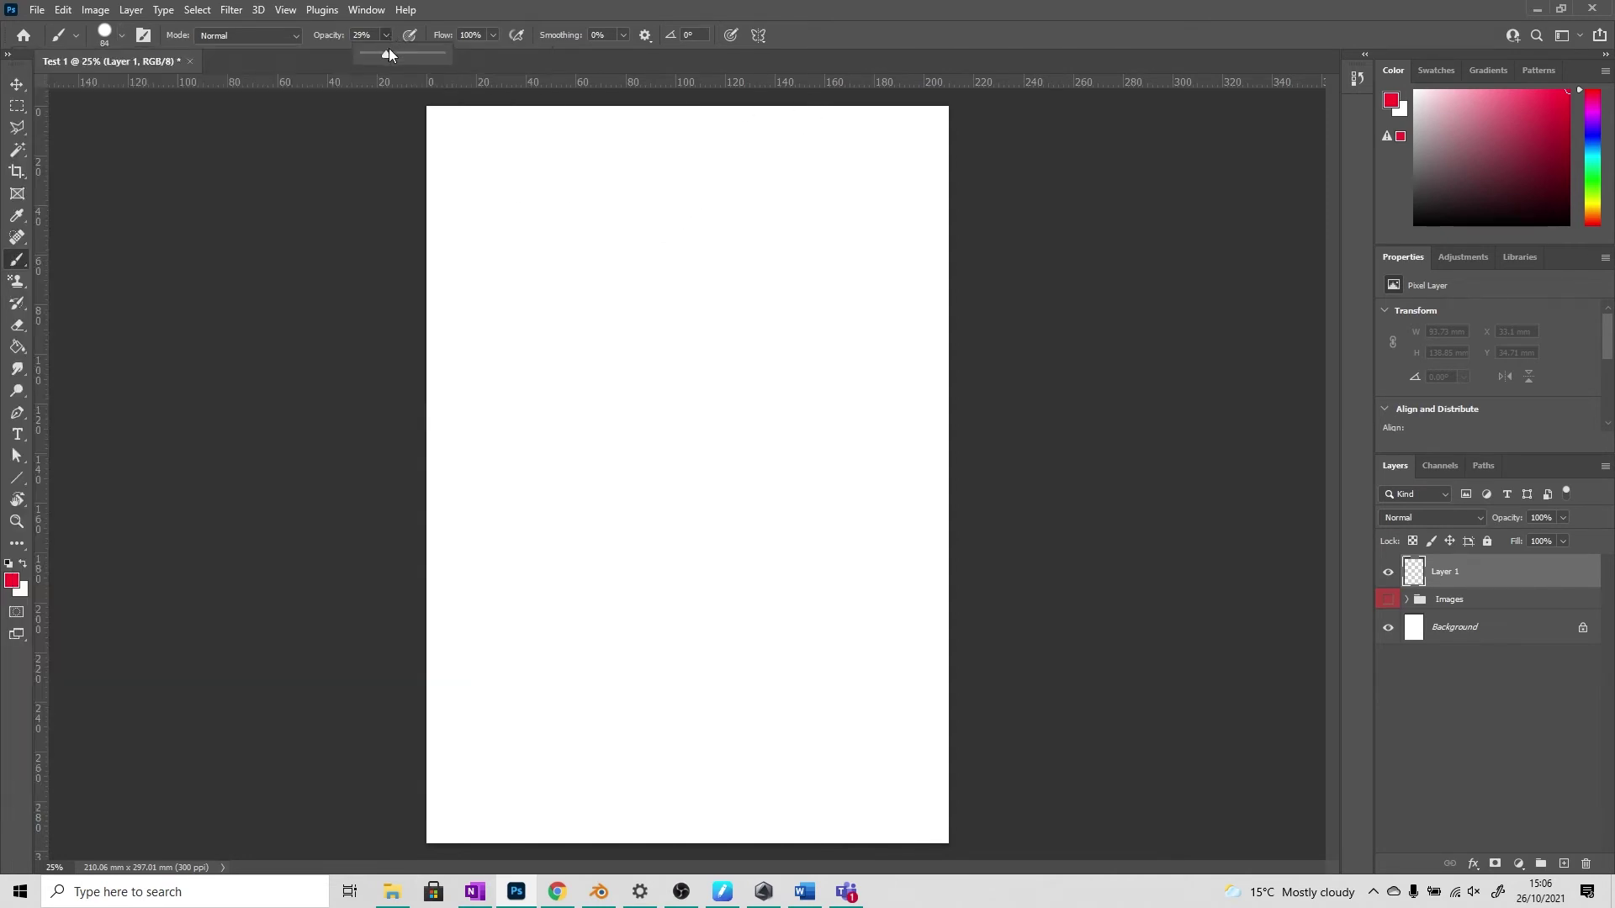
left_click_drag(387, 53, 466, 54)
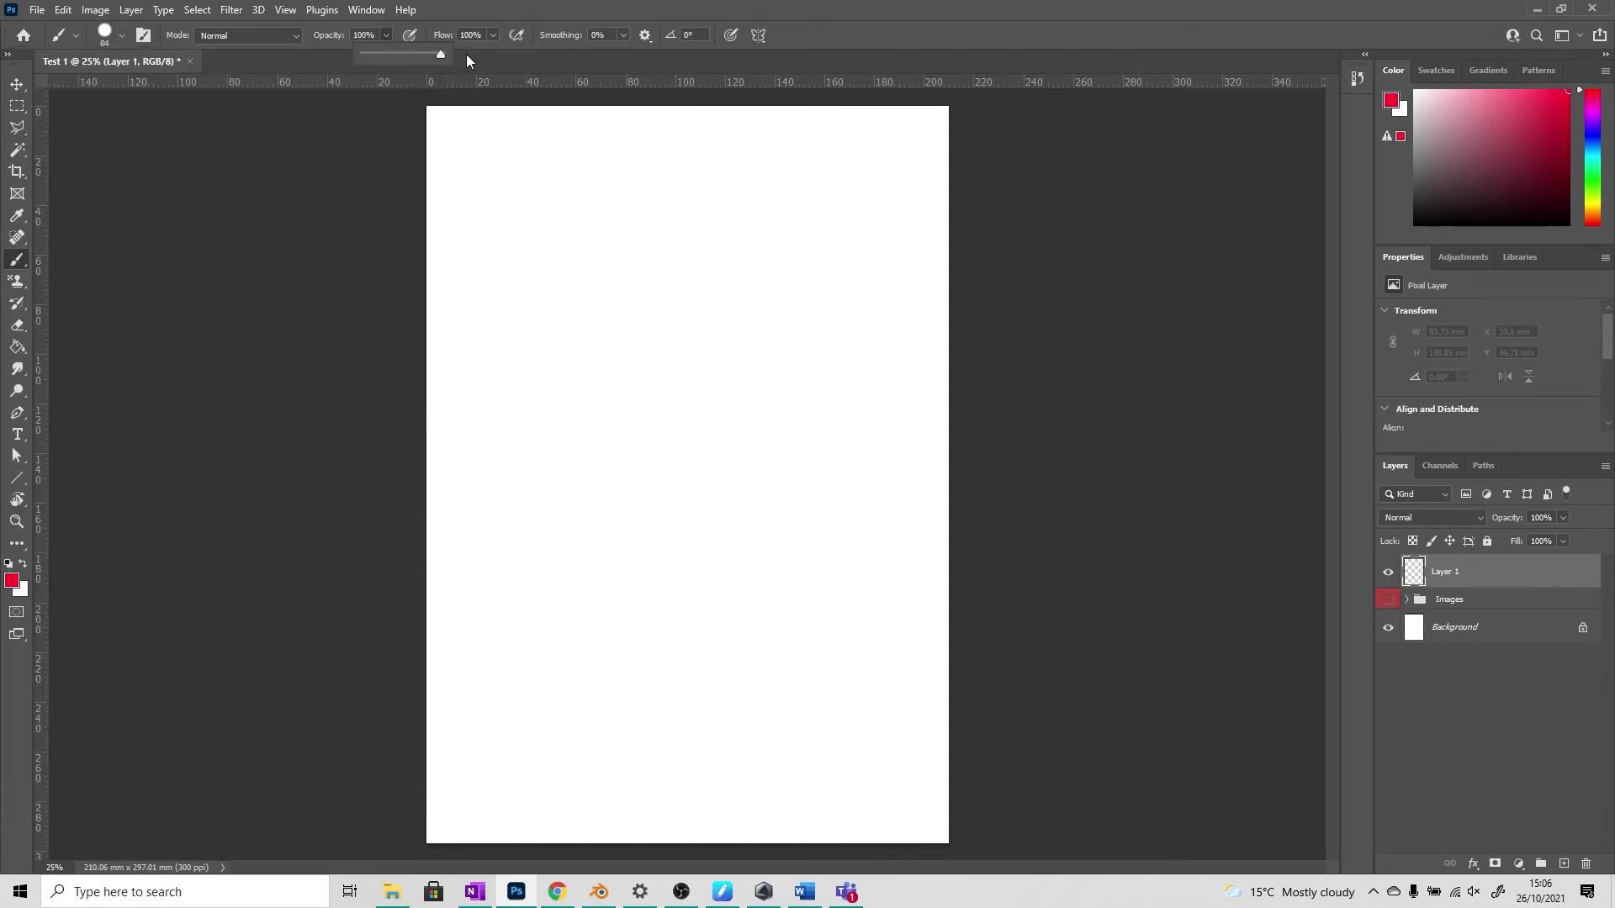
Enable Dual Axis paint symmetry centred on the page and commit its placement
left_click(758, 35)
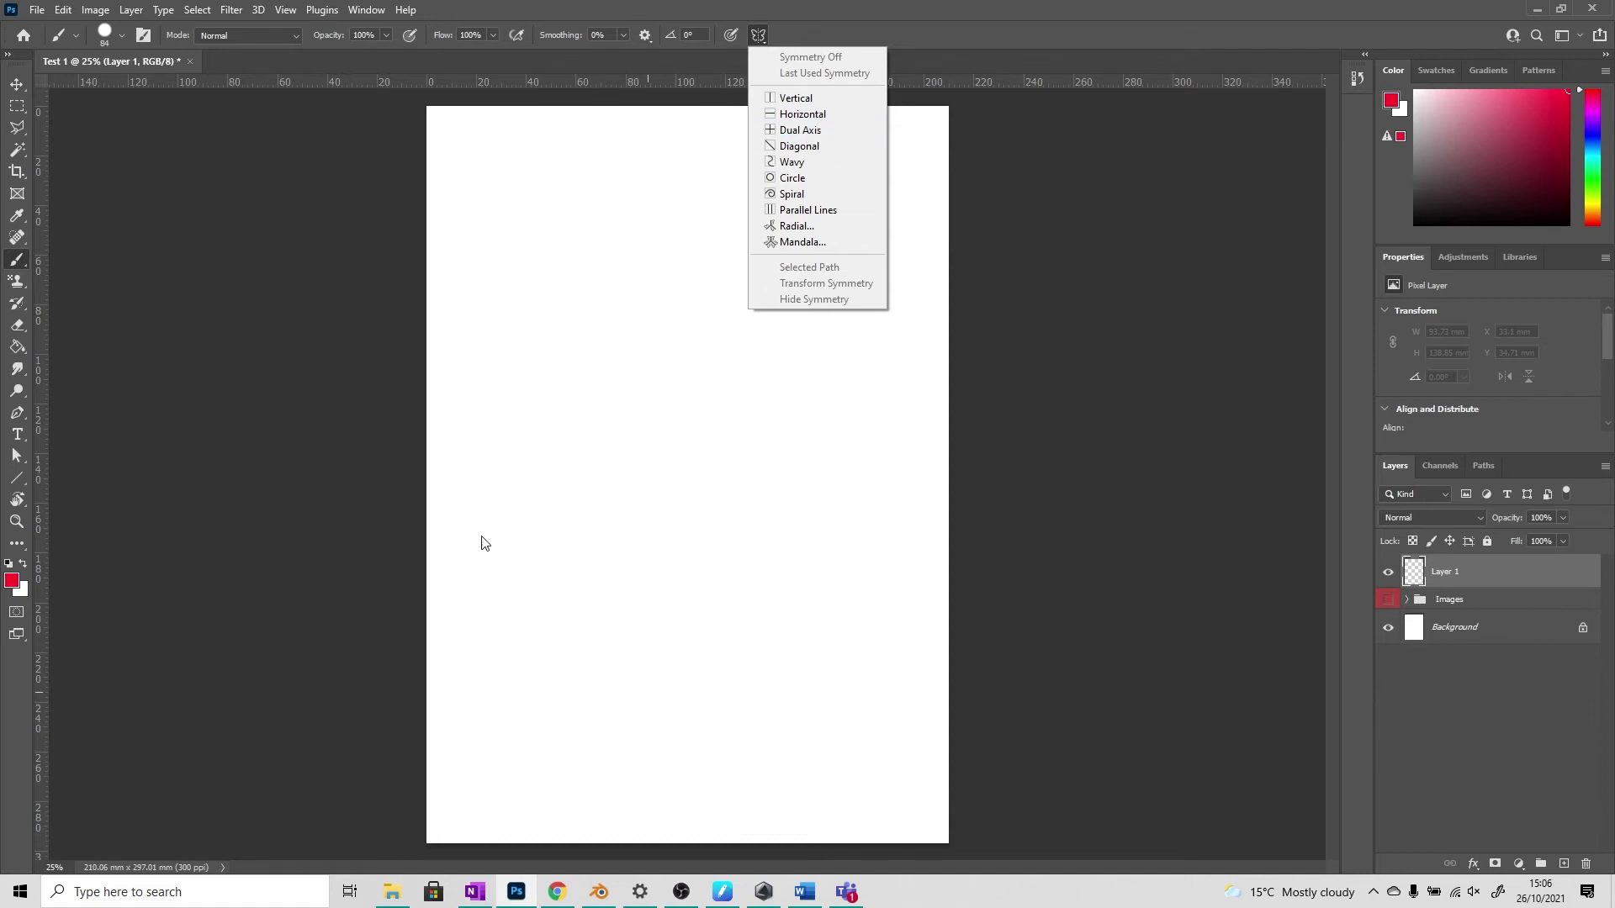
left_click(813, 131)
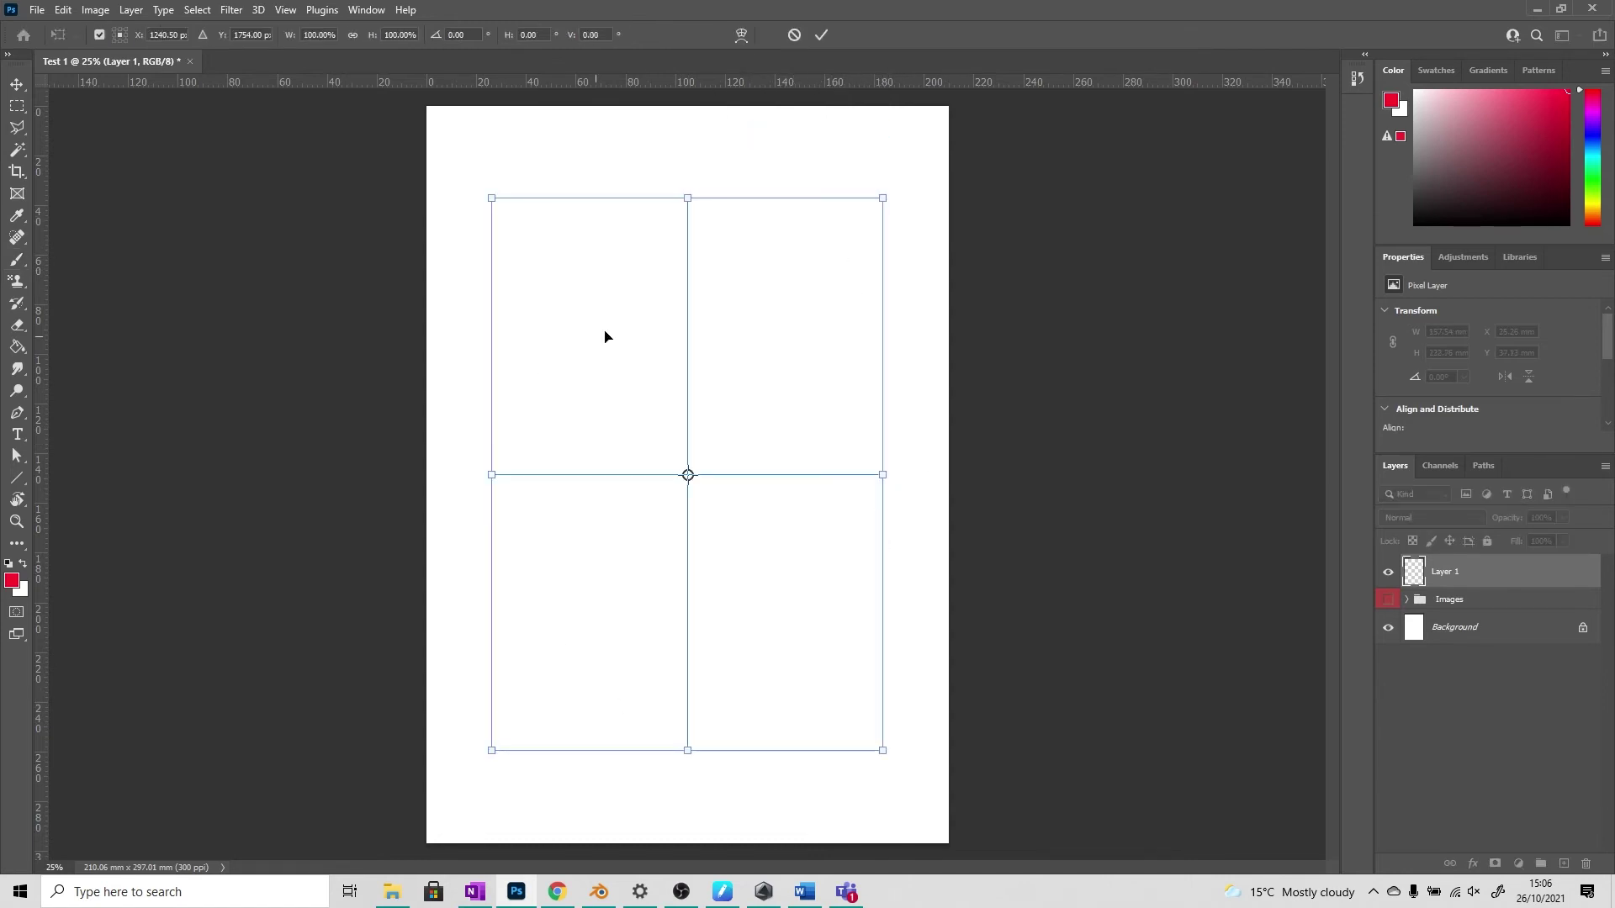
left_click_drag(605, 336, 757, 382)
left_click(820, 35)
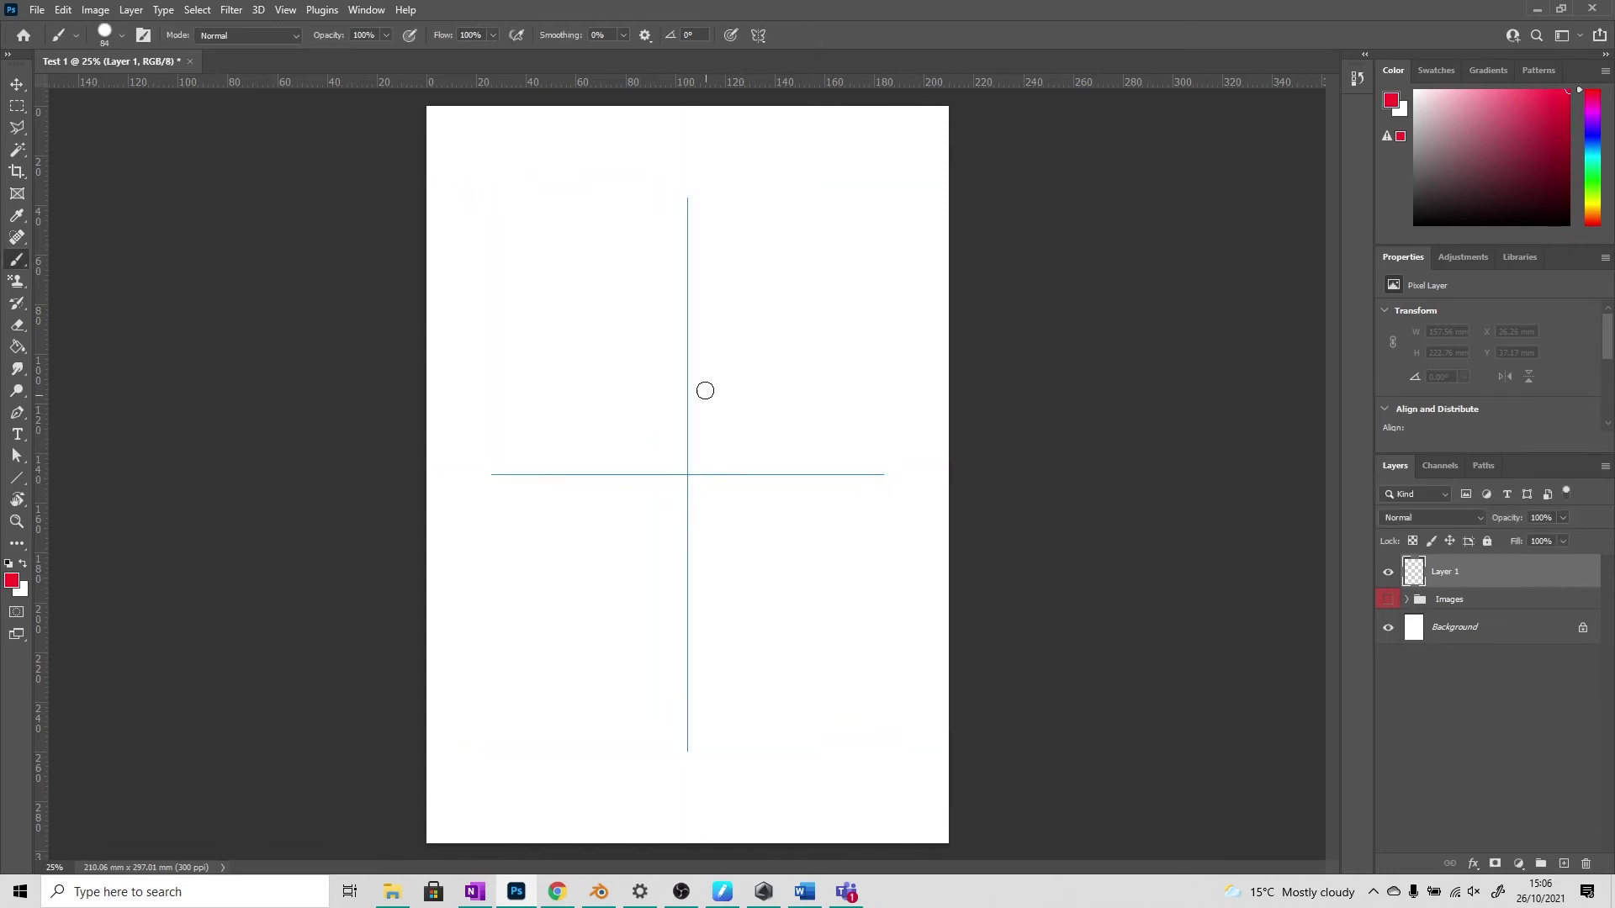
Paint curling red strokes around the symmetry axes to build a pattern mirrored in all four quadrants
mouse_move(632, 238)
left_mouse_down()
mouse_move(620, 253)
mouse_move(538, 248)
mouse_move(559, 328)
mouse_move(522, 400)
left_mouse_up()
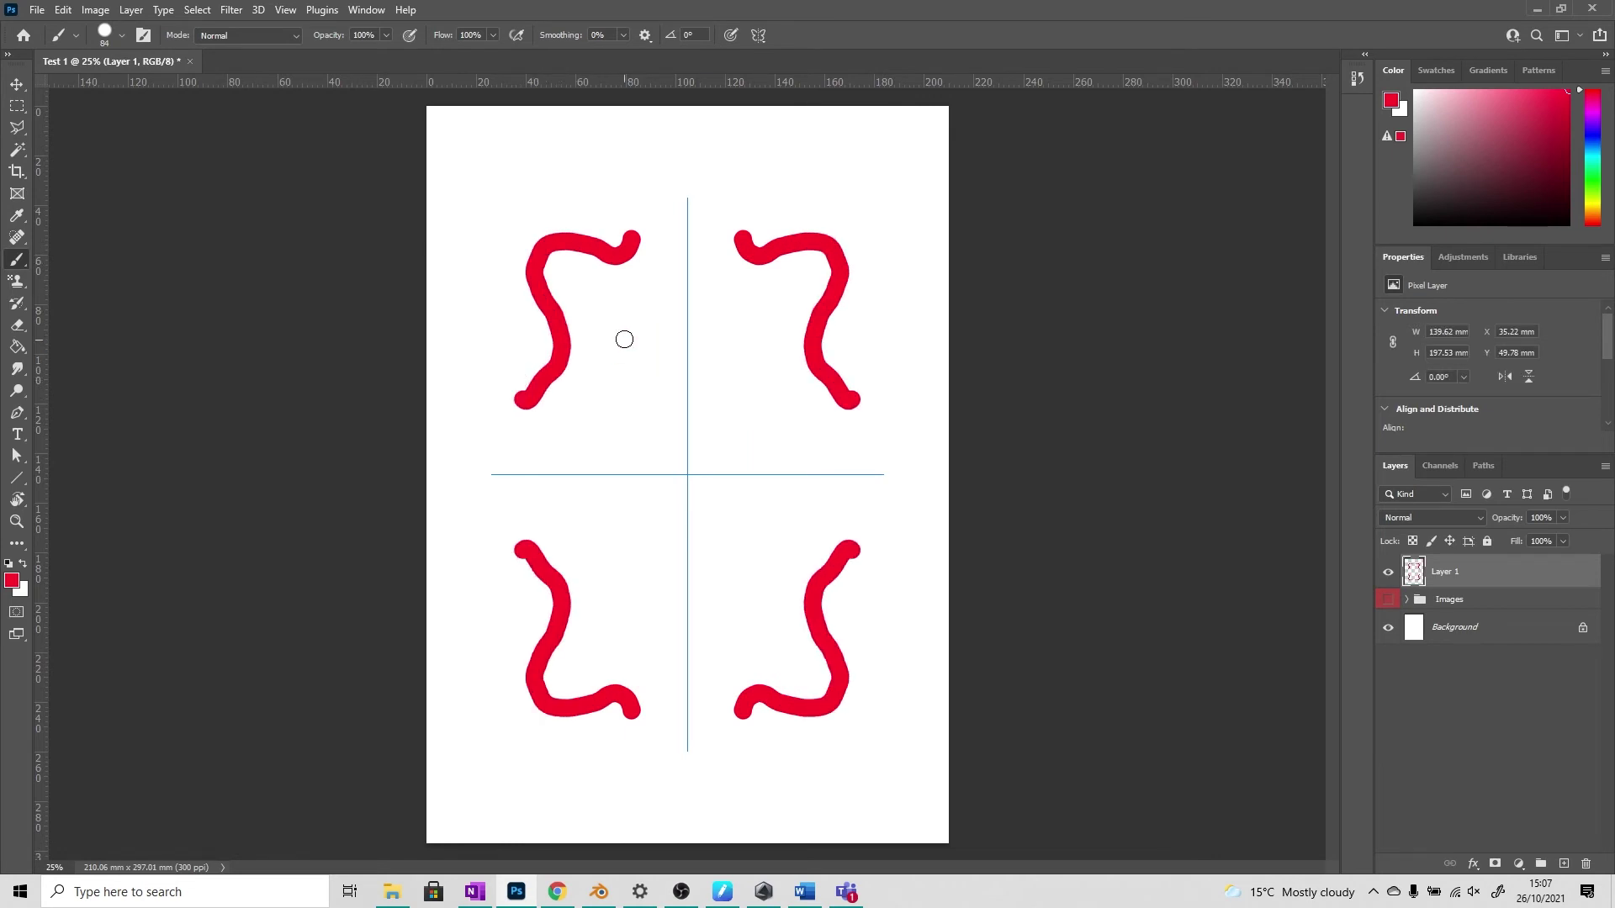
mouse_move(627, 313)
left_mouse_down()
mouse_move(659, 380)
mouse_move(660, 431)
mouse_move(625, 449)
mouse_move(601, 421)
mouse_move(622, 374)
left_mouse_up()
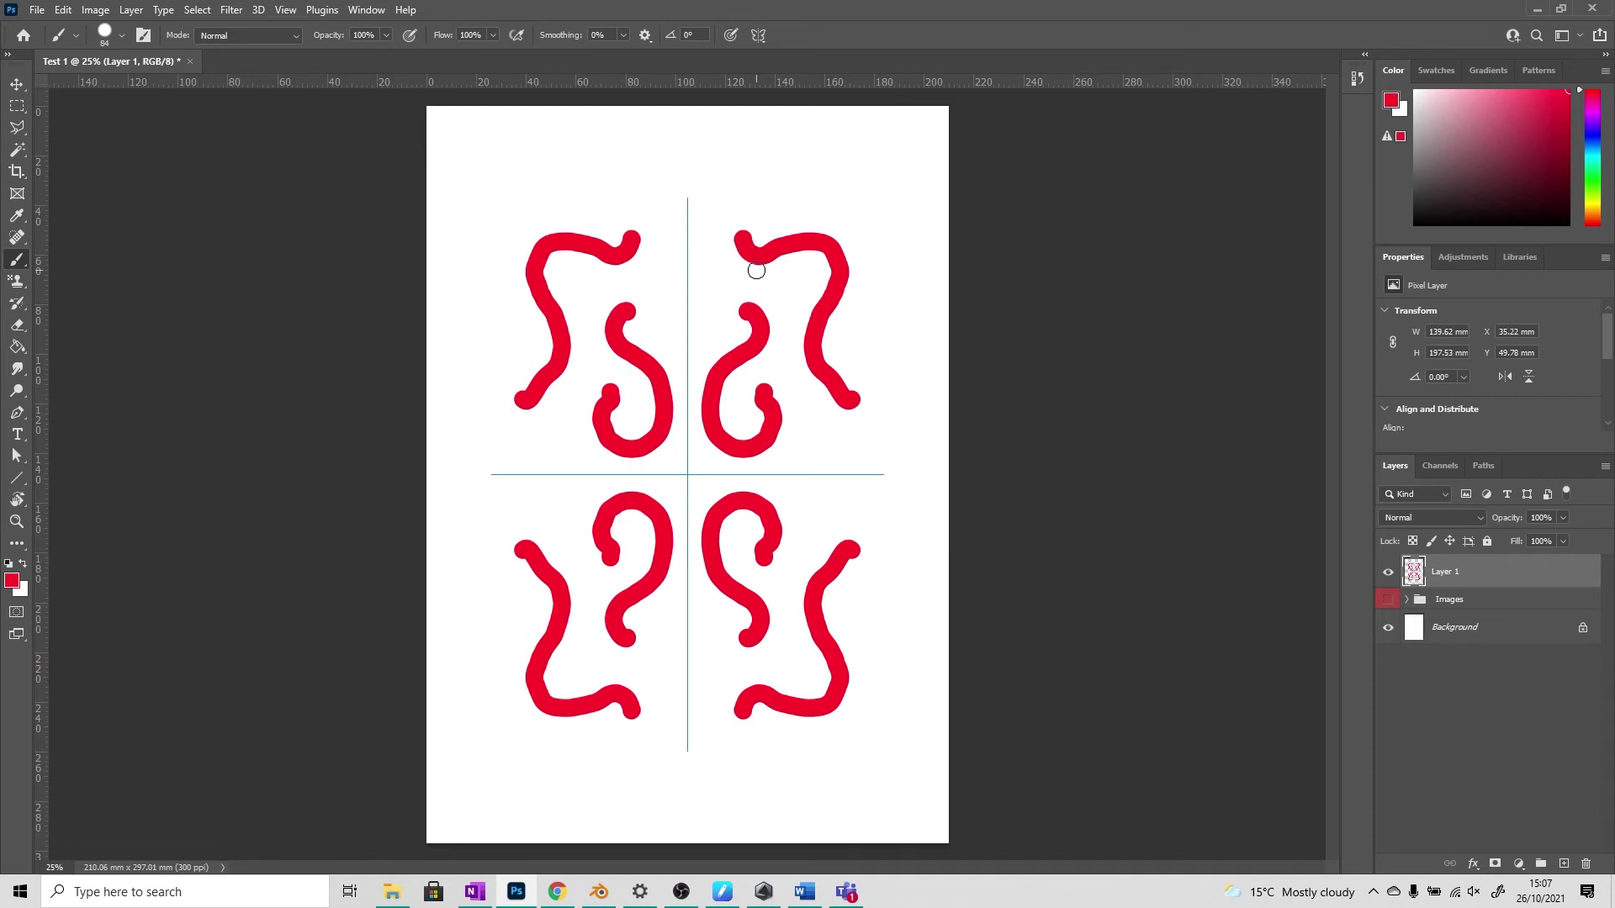
mouse_move(524, 406)
left_mouse_down()
mouse_move(504, 433)
mouse_move(471, 397)
mouse_move(498, 354)
mouse_move(548, 370)
left_mouse_up()
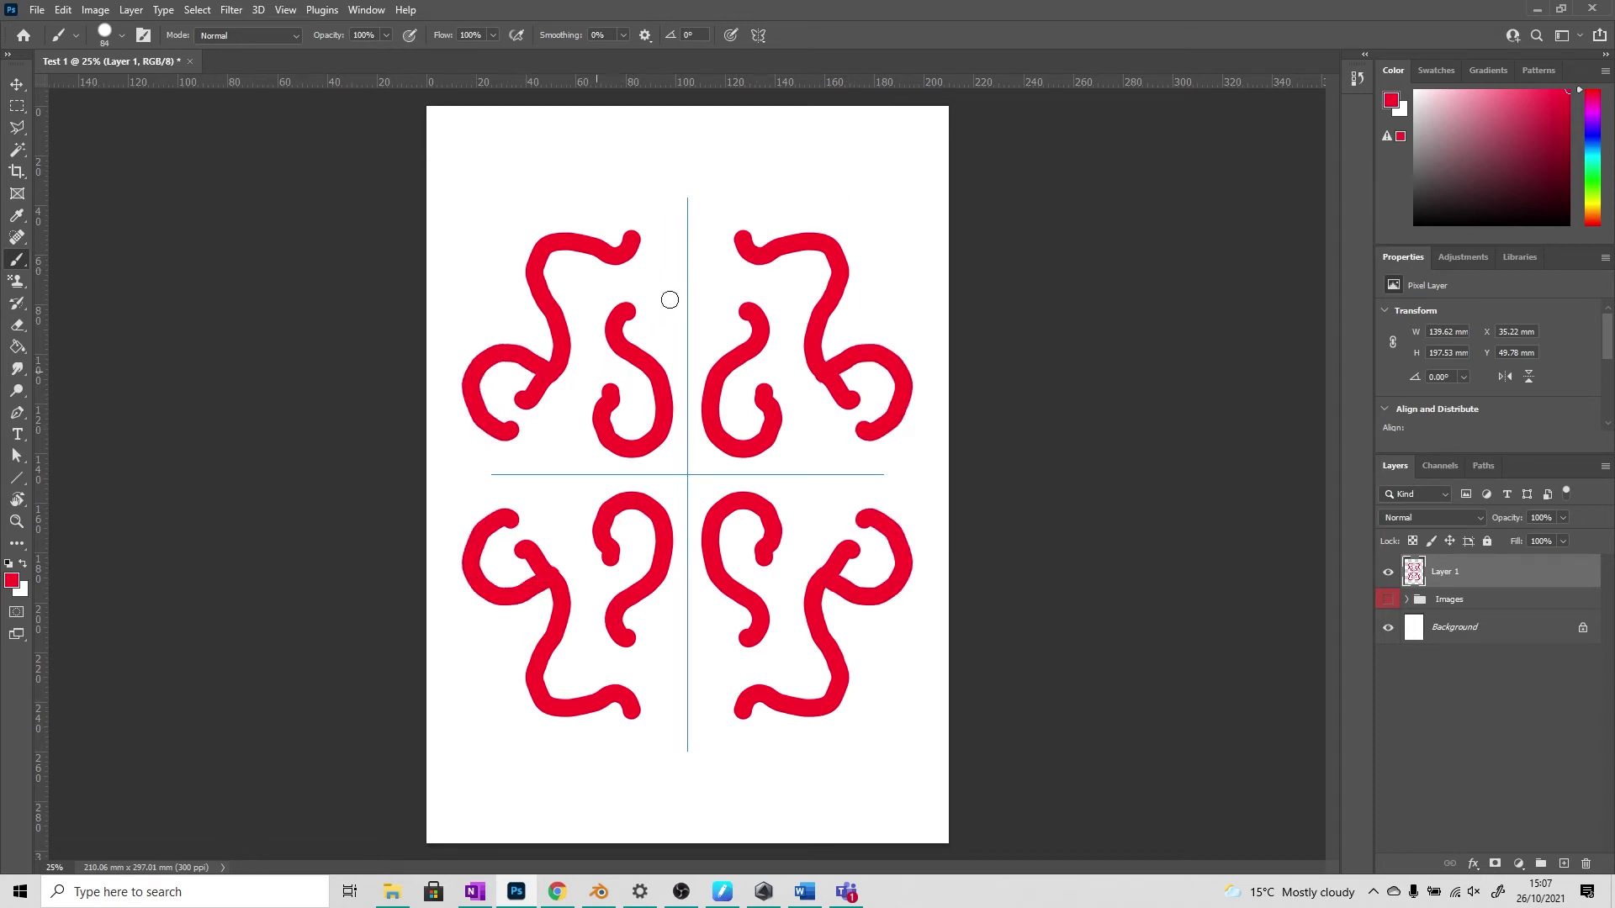
left_click_drag(820, 374, 764, 358)
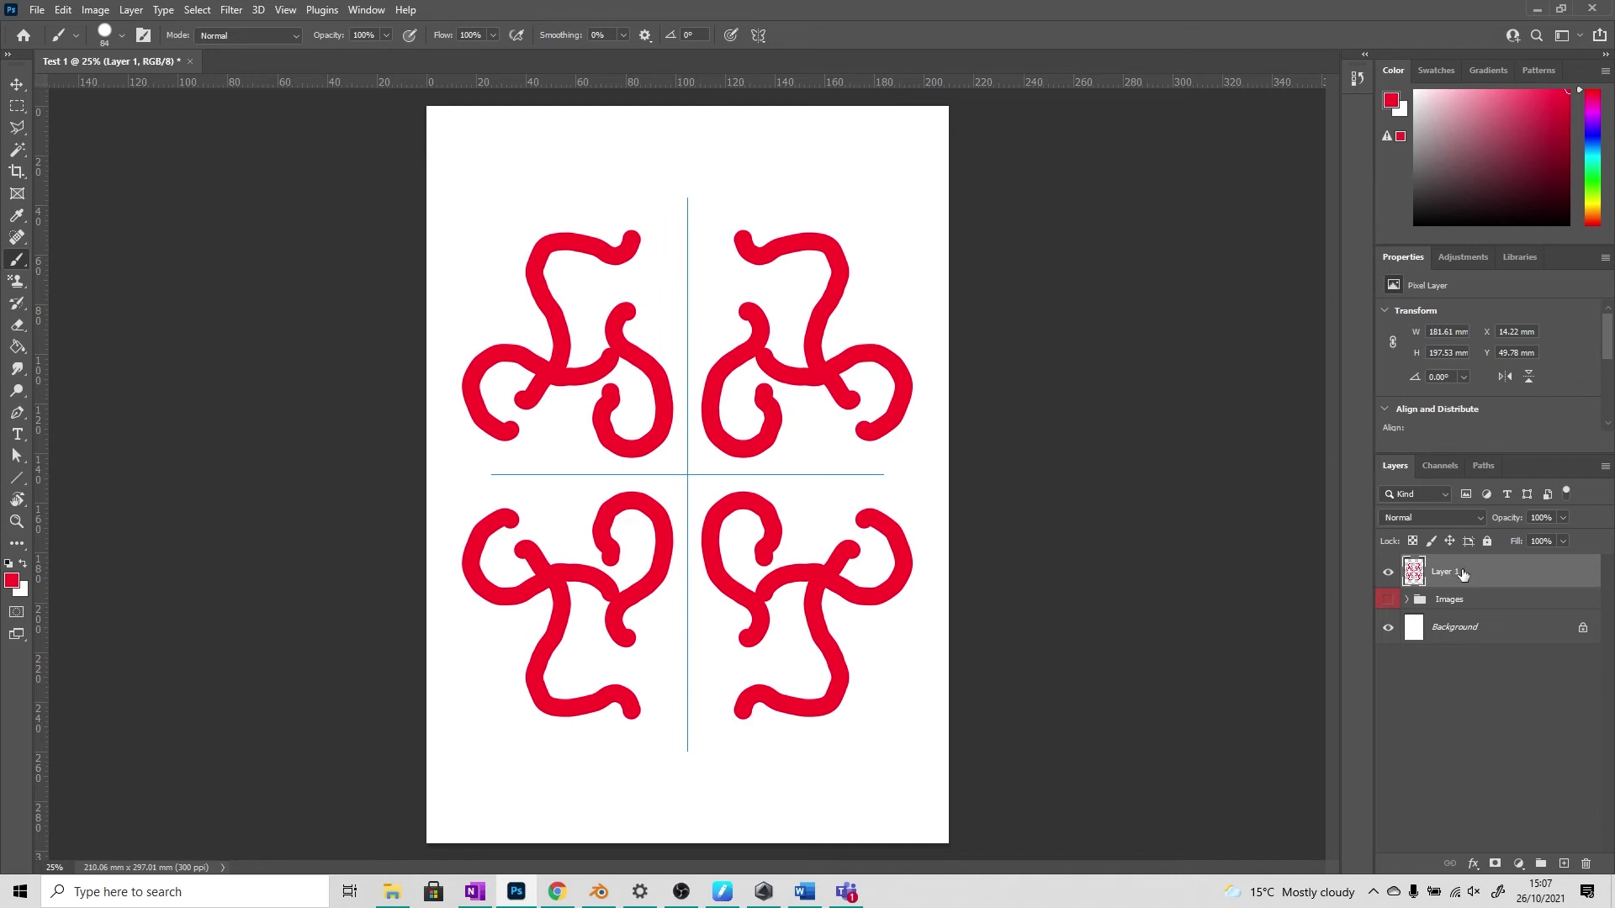
Add a new empty layer and delete Layer 1, which holds the mirrored red pattern
left_click(1564, 864)
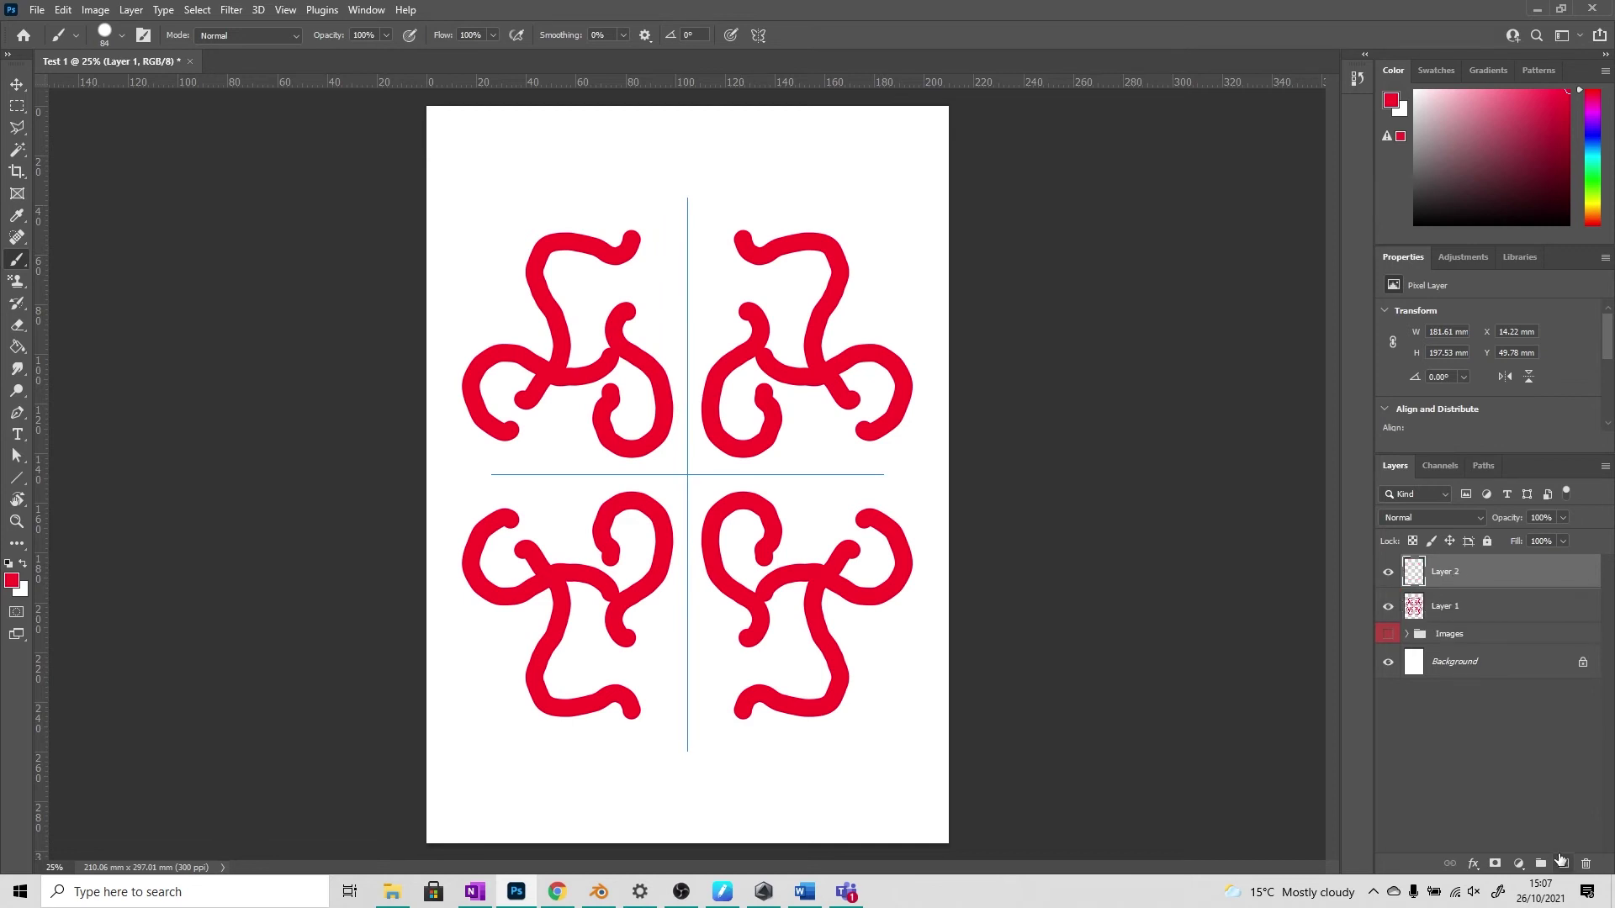
left_click(1460, 606)
left_click(1585, 863)
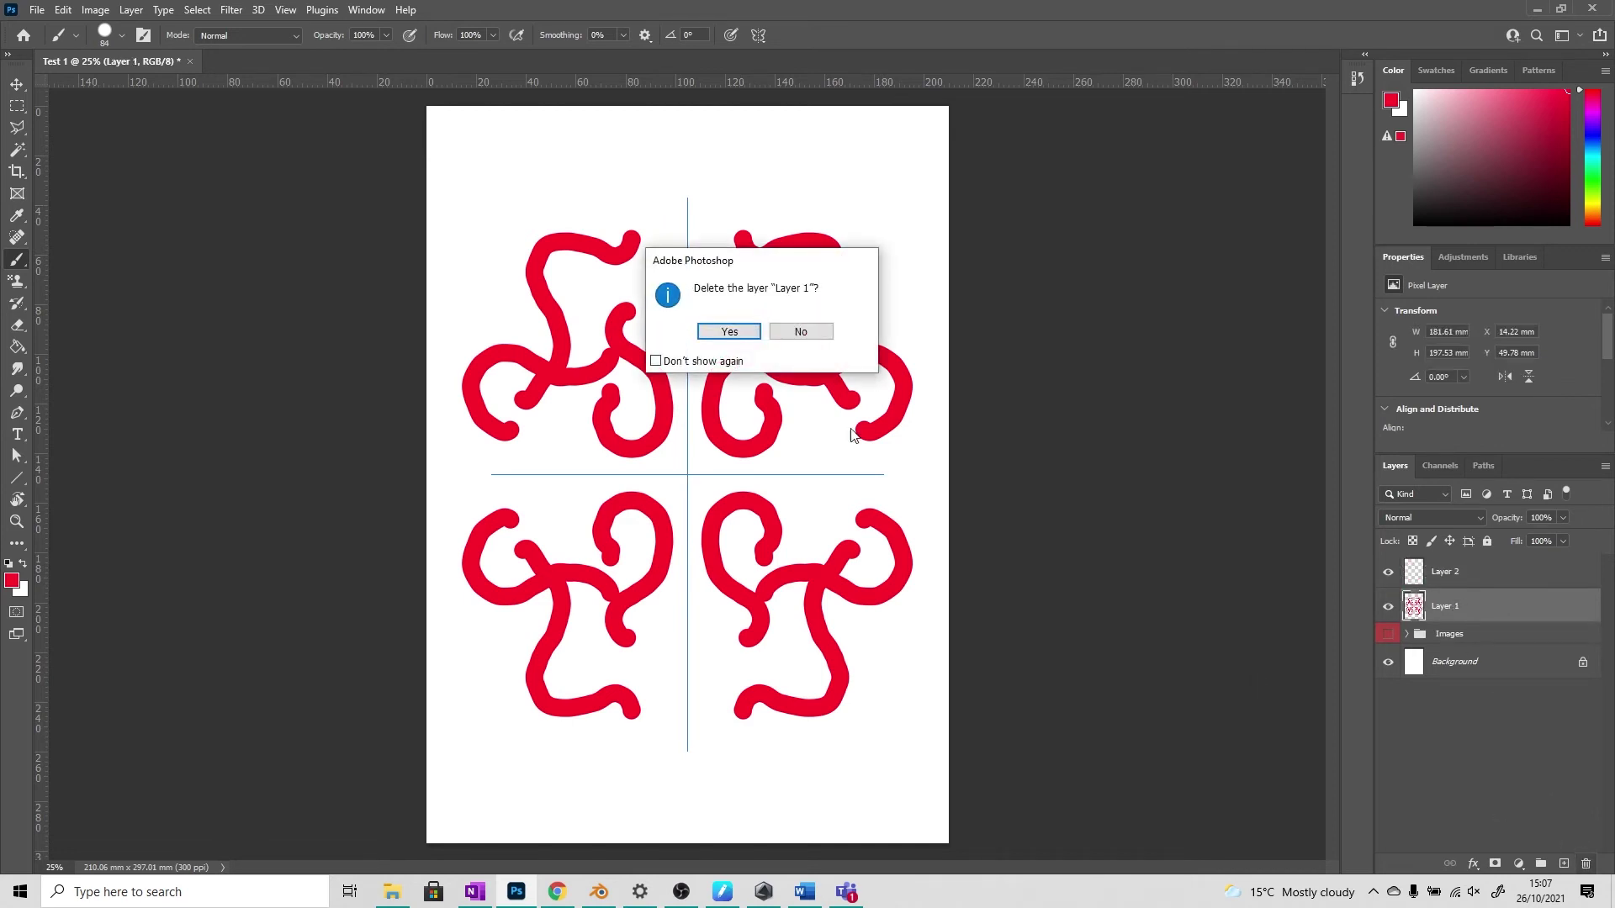
left_click(729, 332)
Select both paint symmetry axes with the Path Selection tool and delete them from the page
key("v")
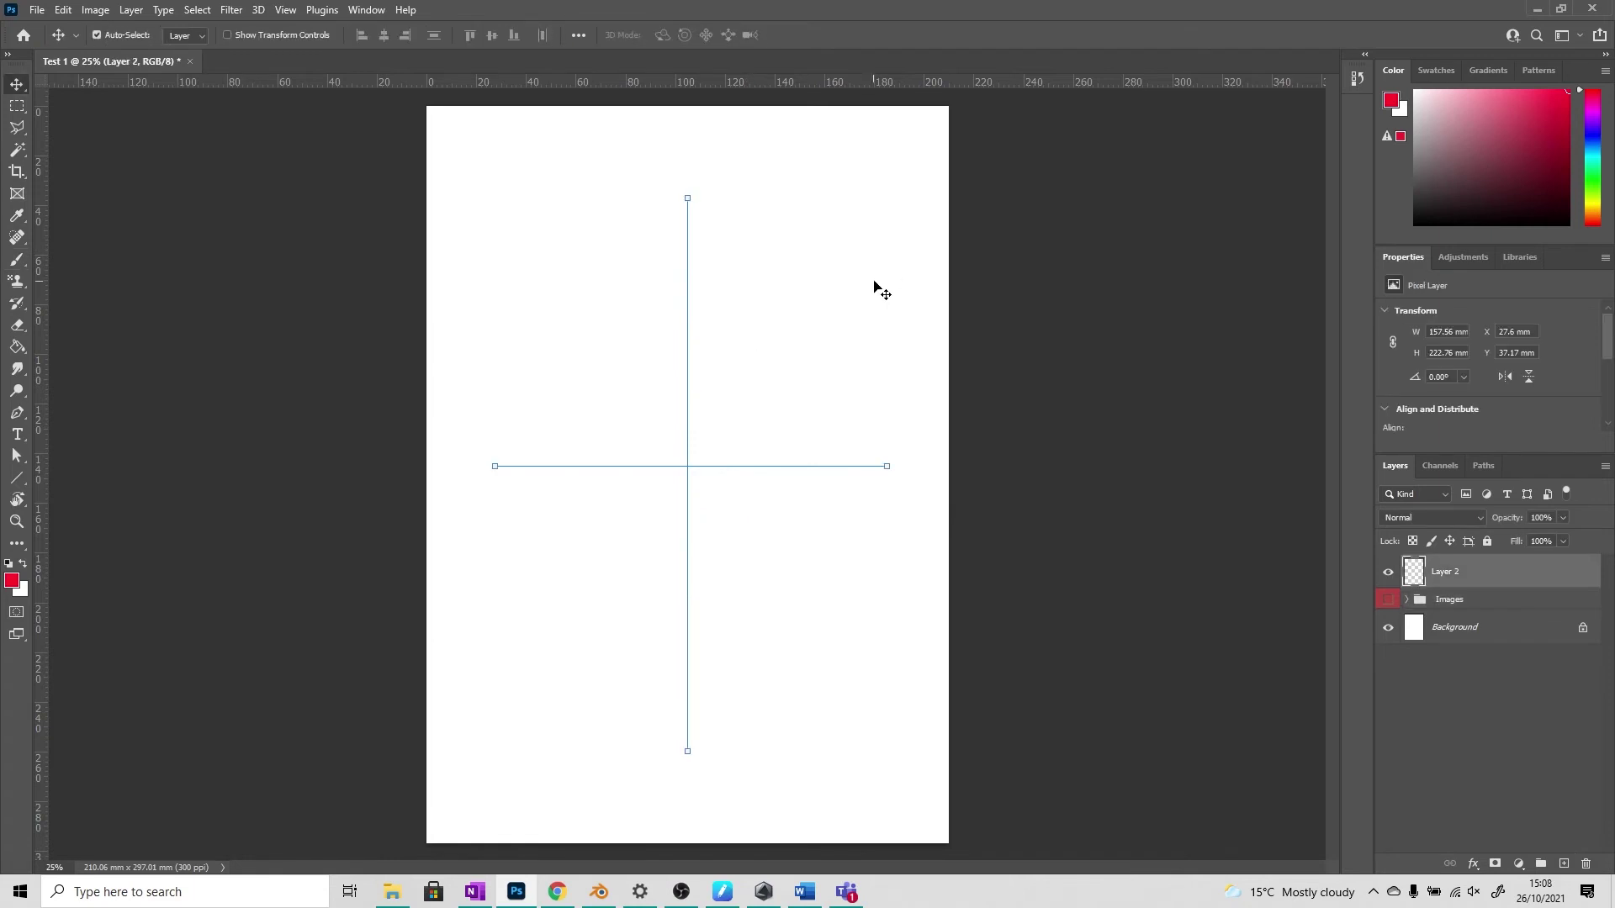
left_click(18, 456)
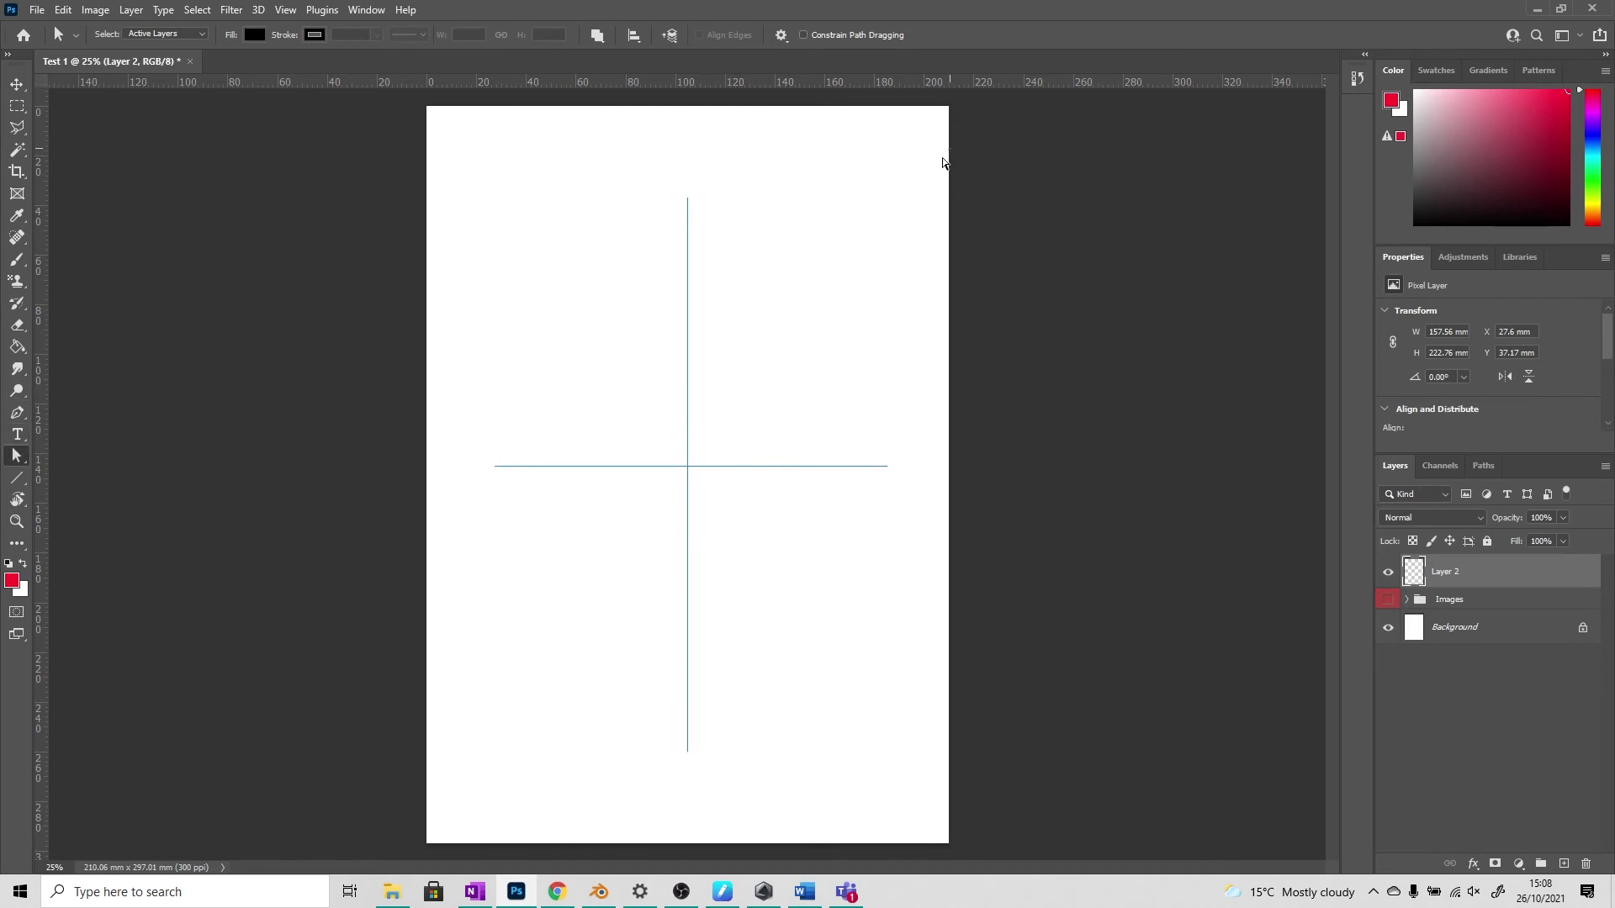
left_click_drag(946, 151, 398, 832)
key("Delete")
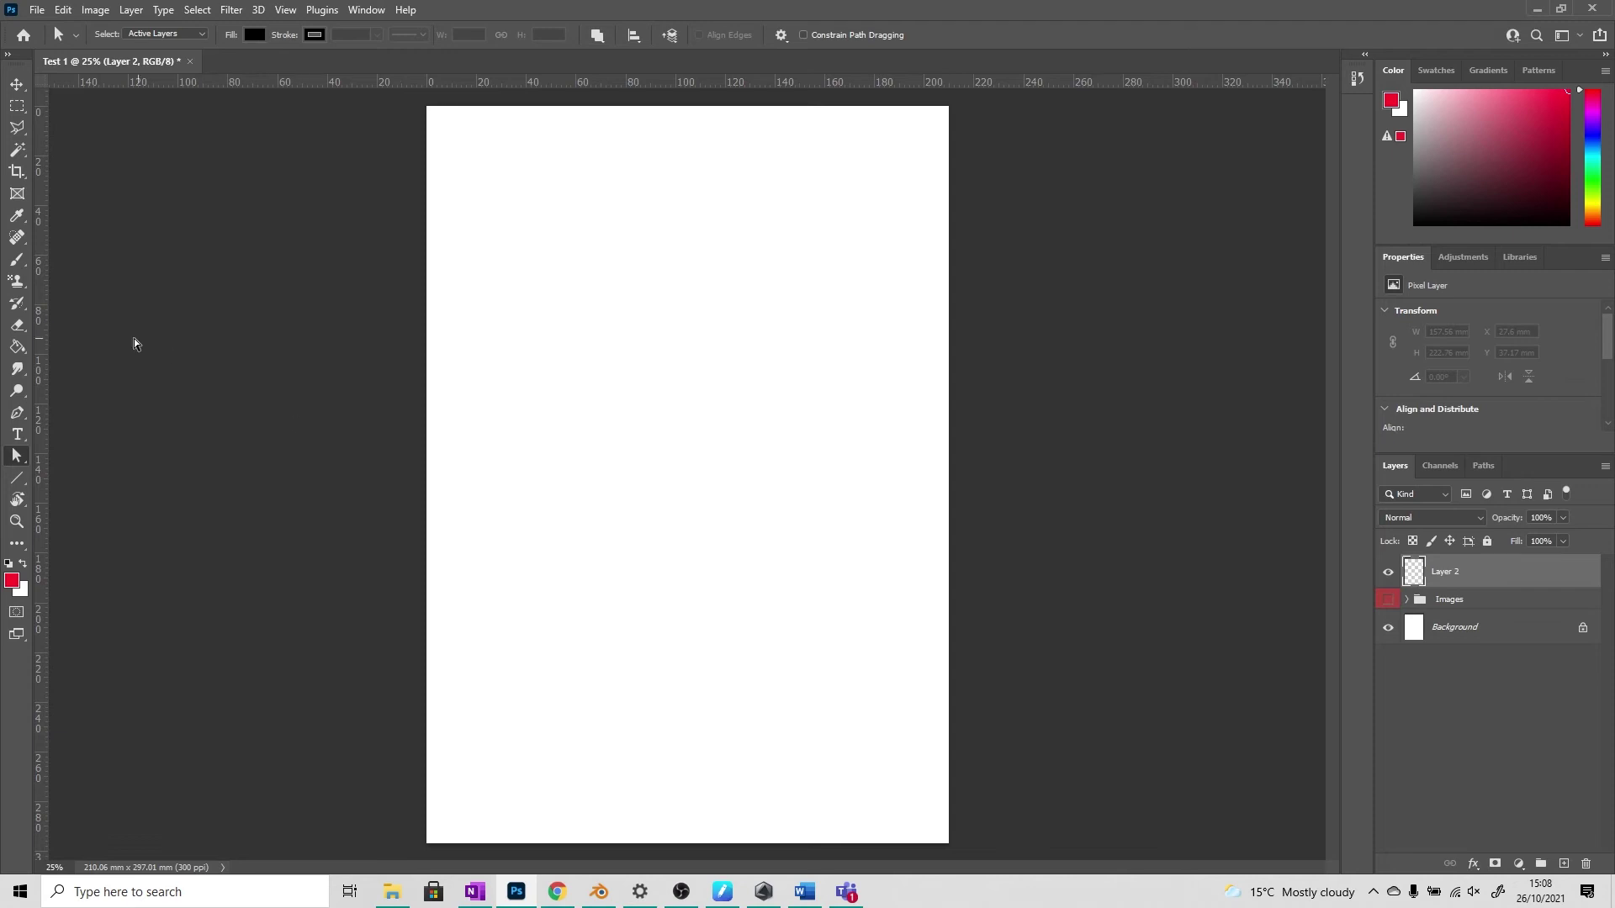
Return to the Brush tool and enable Scattering in its brush settings
left_click(18, 262)
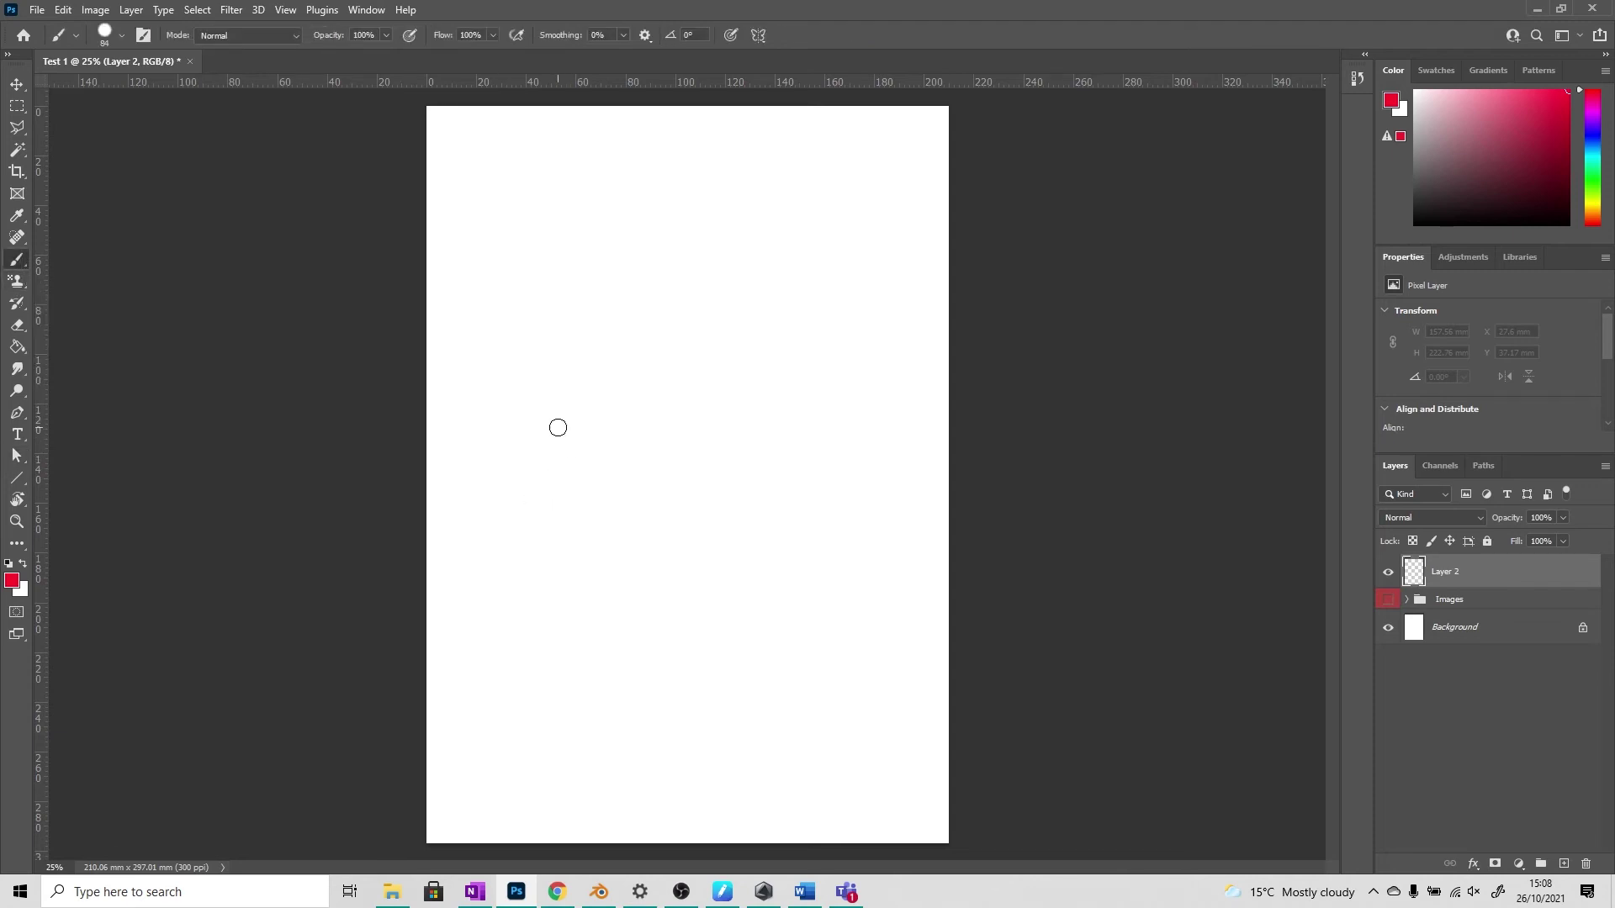
left_click(119, 34)
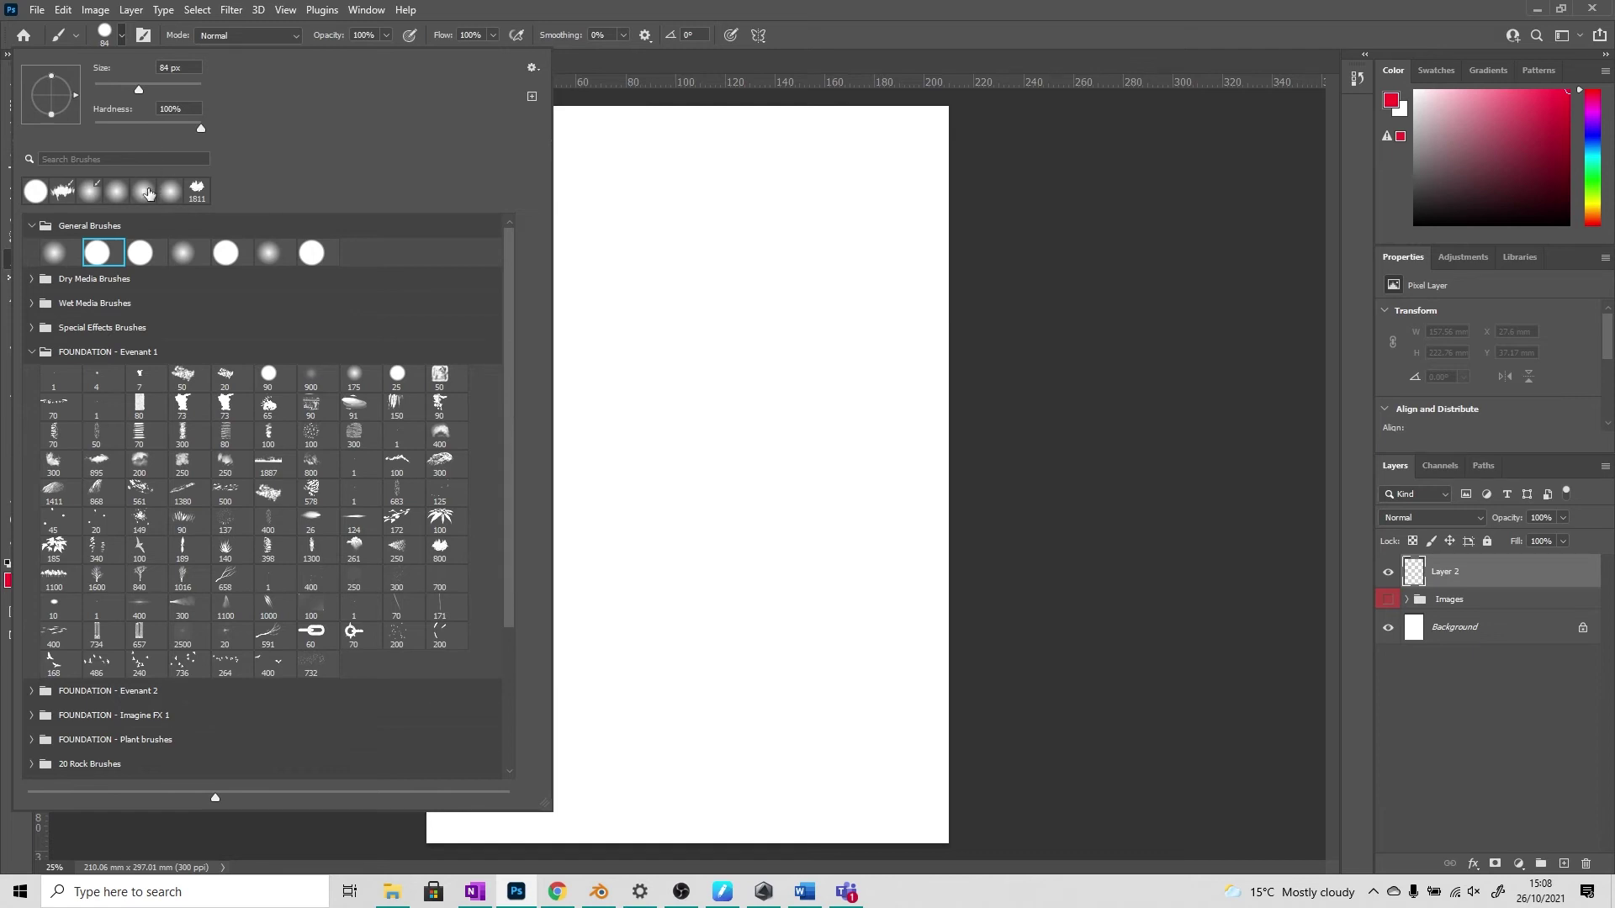
left_click(144, 40)
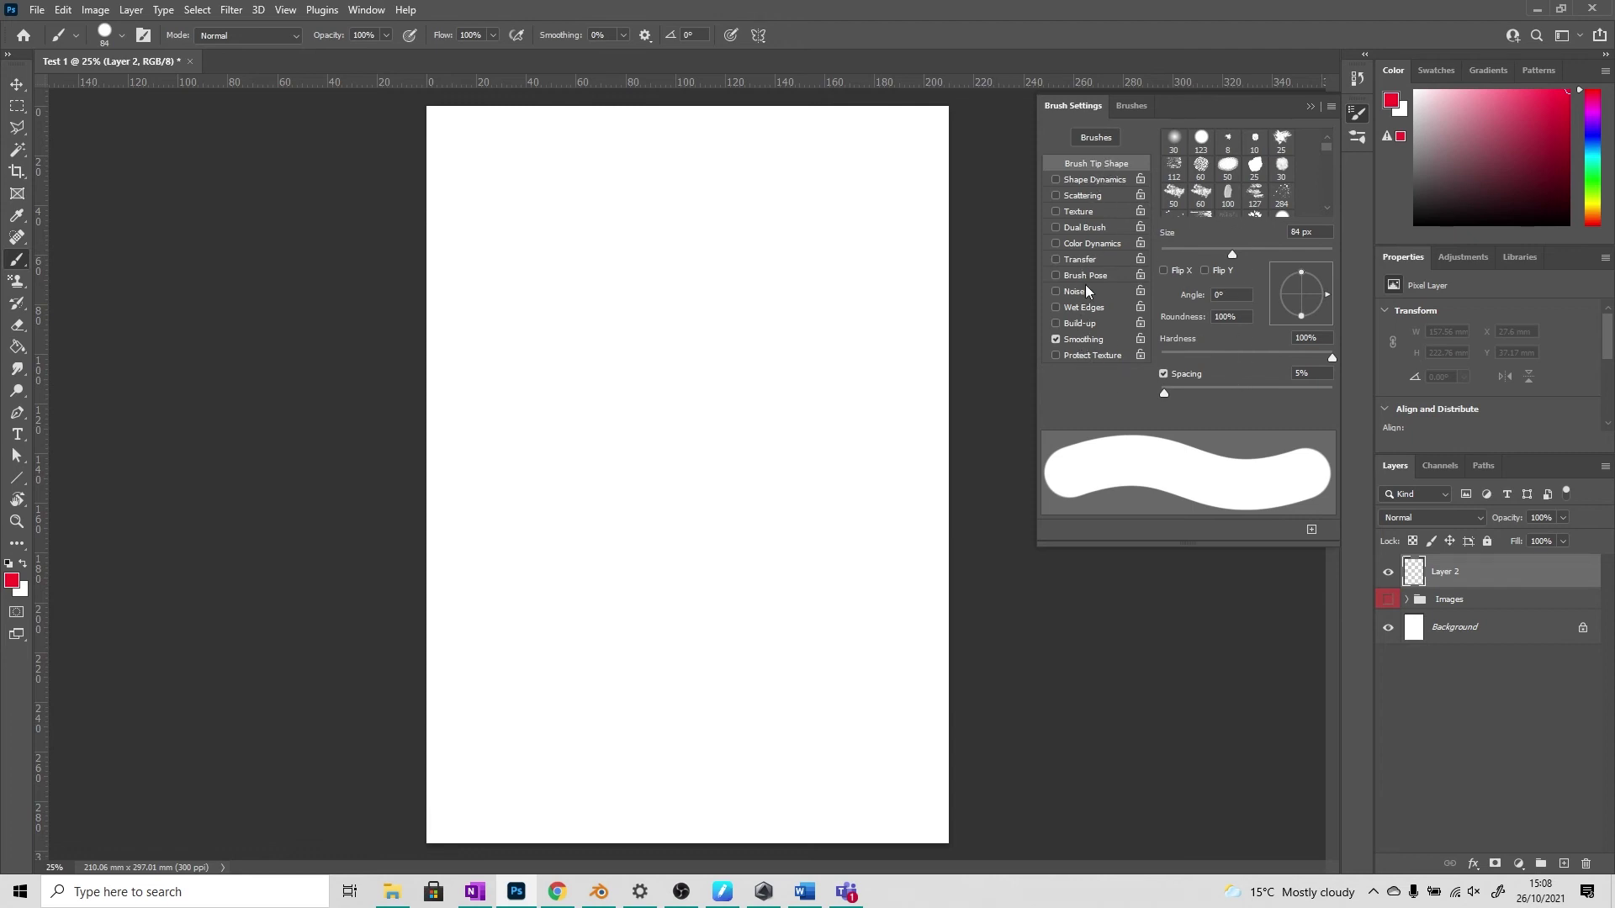
left_click(1090, 195)
mouse_move(1162, 153)
left_mouse_down()
mouse_move(1191, 153)
mouse_move(1156, 158)
mouse_move(1169, 157)
mouse_move(1112, 211)
left_mouse_up()
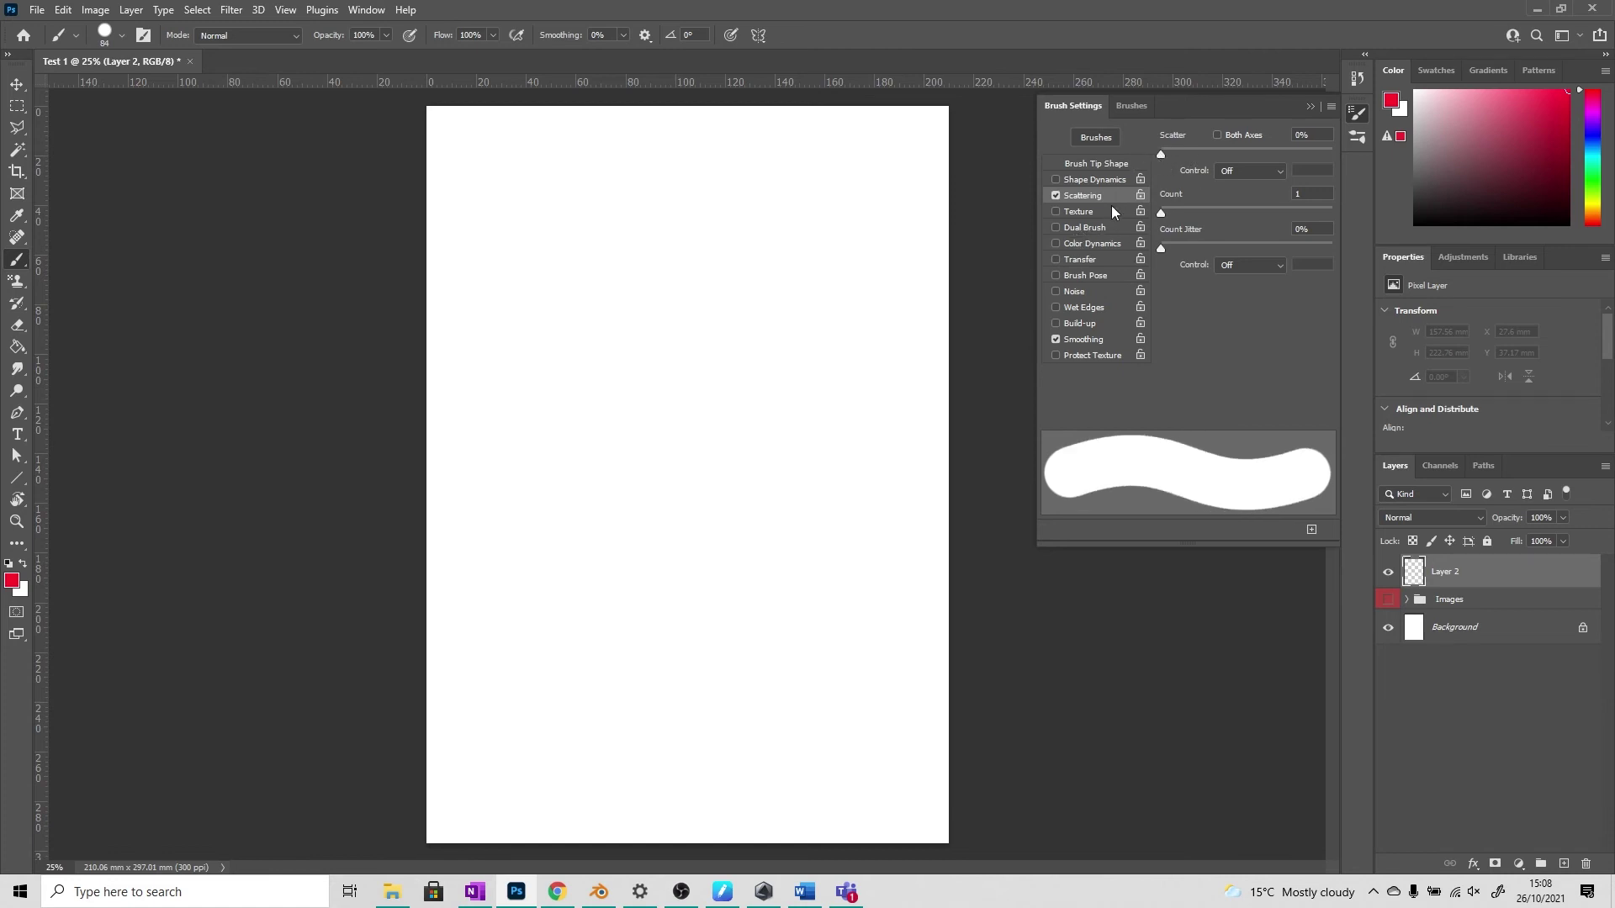
Enable Color Dynamics with 27% foreground/background, 26% hue and 13% saturation jitter, and paint a multicoloured test scribble across the upper page
left_click(1085, 244)
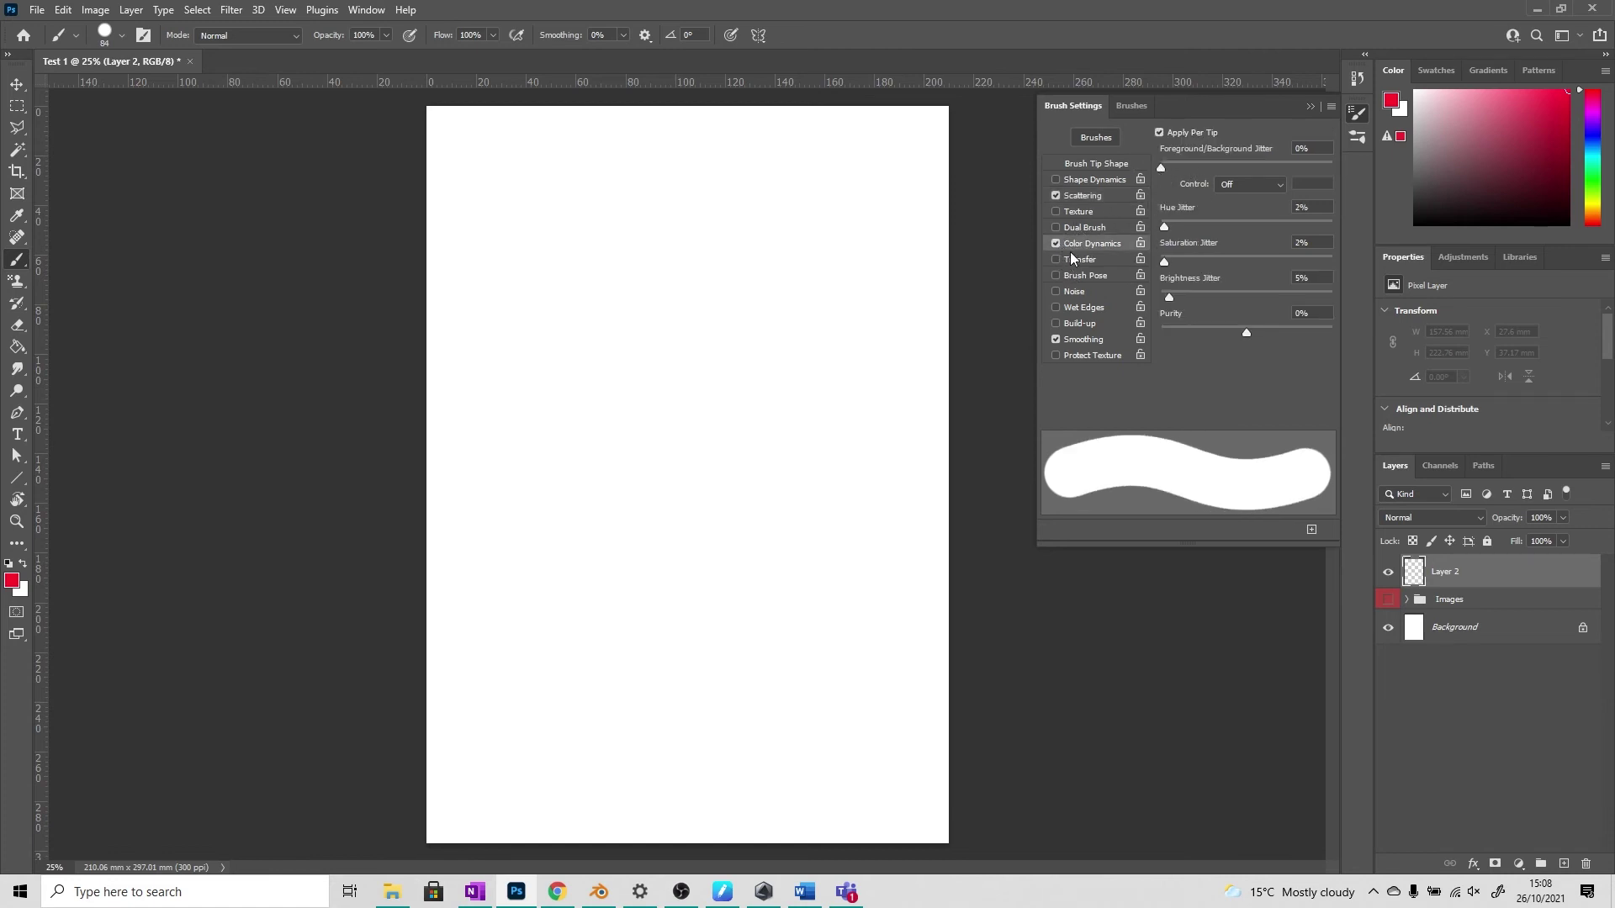
left_click_drag(1160, 167, 1207, 169)
left_click_drag(1177, 227, 1176, 263)
mouse_move(542, 419)
left_mouse_down()
mouse_move(684, 340)
mouse_move(868, 270)
mouse_move(650, 375)
mouse_move(765, 332)
mouse_move(740, 375)
mouse_move(784, 393)
left_mouse_up()
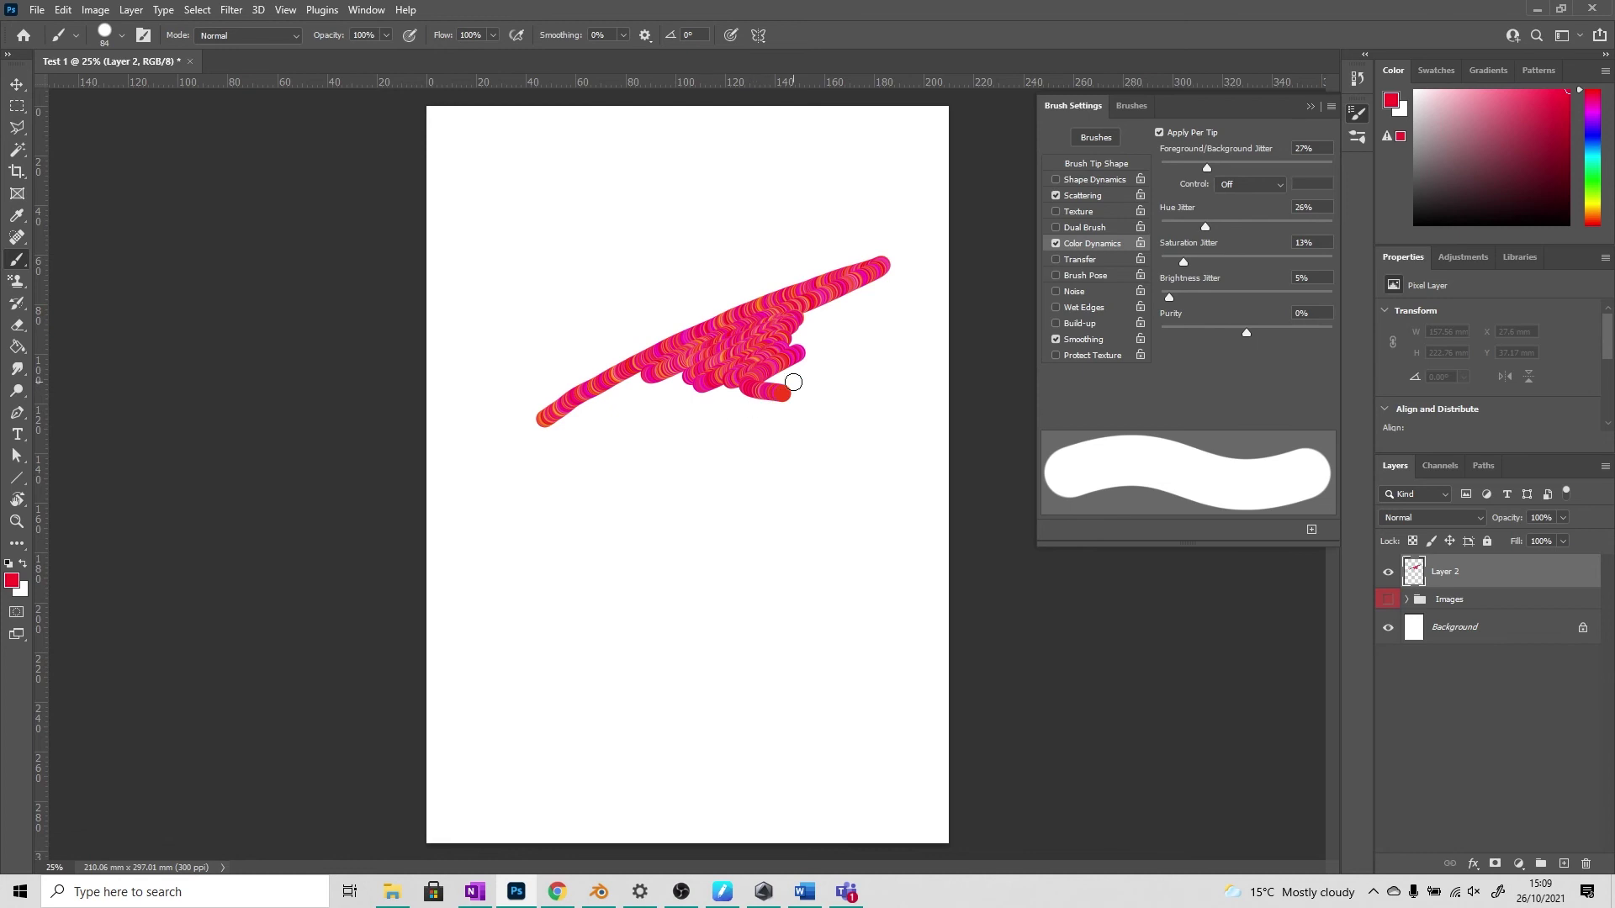
Reduce hue and saturation jitter to 3% each and paint two test scribbles above and beside the multicoloured one
mouse_move(1206, 227)
left_mouse_down()
mouse_move(1166, 227)
mouse_move(1166, 262)
left_mouse_up()
mouse_move(605, 285)
left_mouse_down()
mouse_move(639, 271)
mouse_move(614, 295)
mouse_move(664, 305)
mouse_move(750, 281)
left_mouse_up()
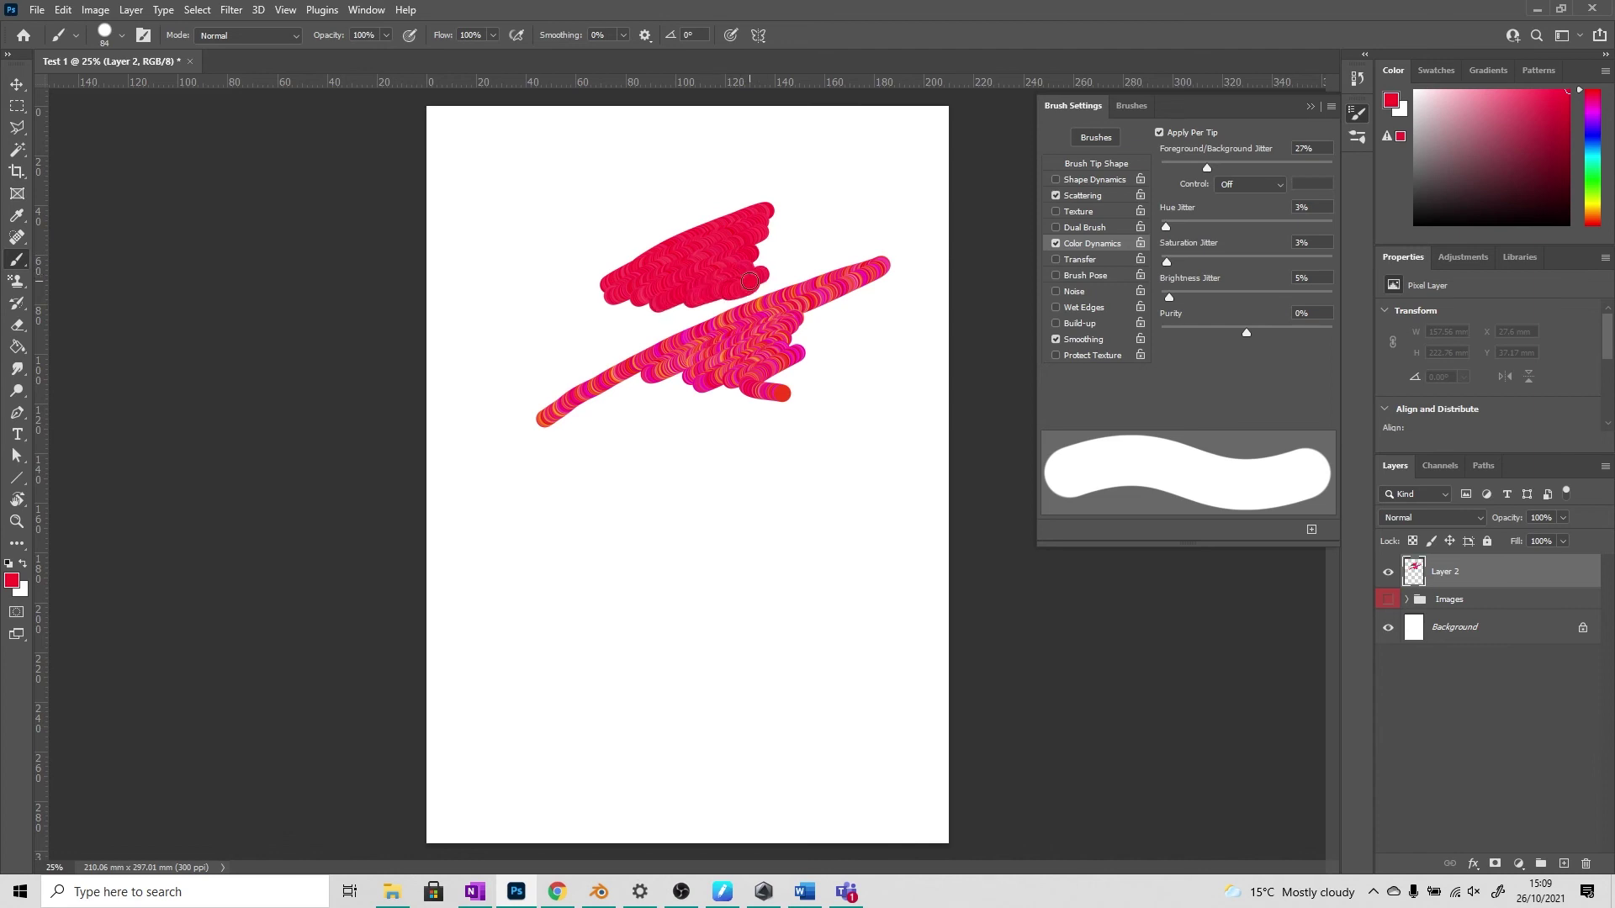
mouse_move(521, 296)
left_mouse_down()
mouse_move(482, 332)
mouse_move(528, 315)
mouse_move(507, 410)
left_mouse_up()
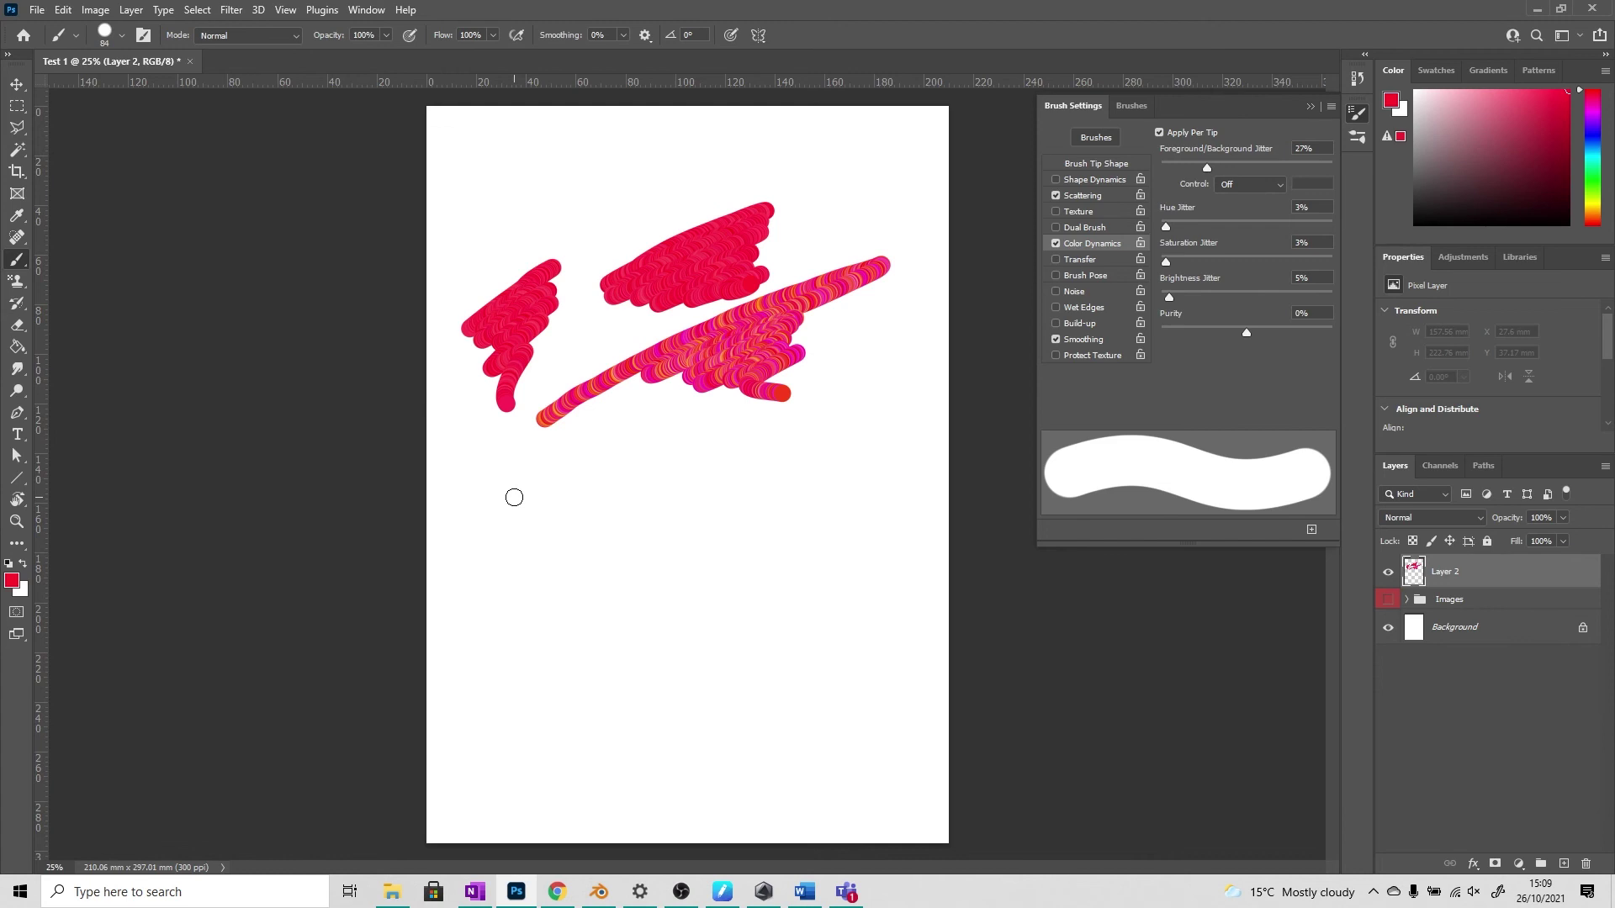
Set the foreground/background, hue, saturation and brightness jitter to 0% and paint a zigzag stroke below the earlier scribbles
left_click_drag(1168, 231, 1162, 264)
left_click_drag(1207, 165, 1161, 168)
mouse_move(752, 464)
left_mouse_down()
mouse_move(866, 502)
mouse_move(866, 568)
left_mouse_up()
left_click_drag(831, 624, 820, 641)
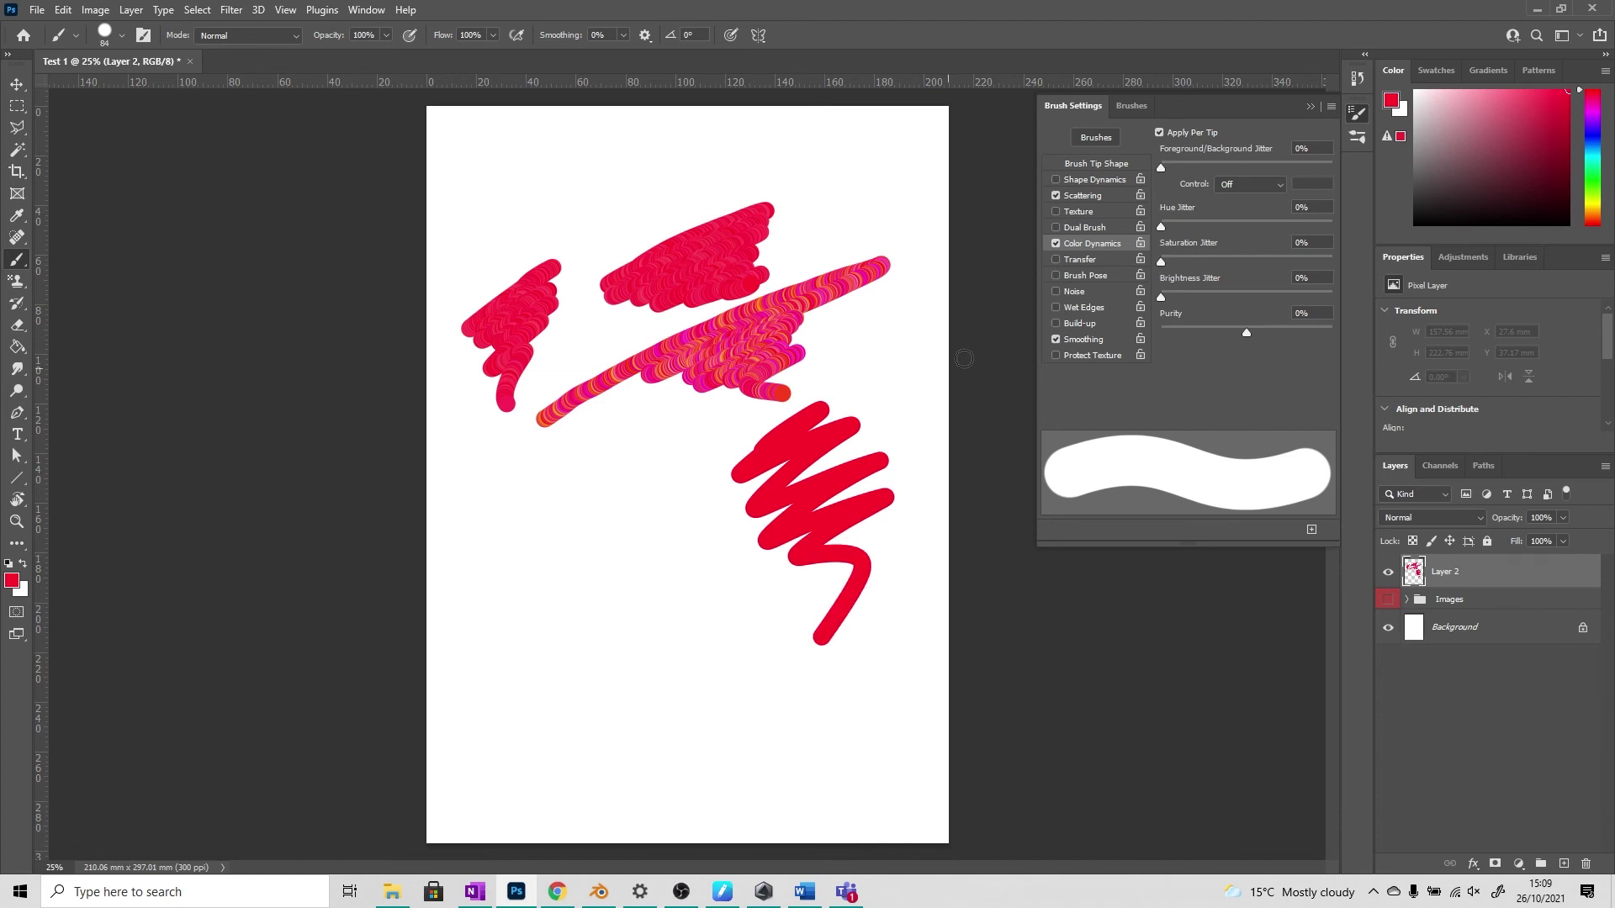
Disable Scattering and Color Dynamics, paint a short test stroke beside the zigzag, and collapse the brush settings
left_click(1056, 195)
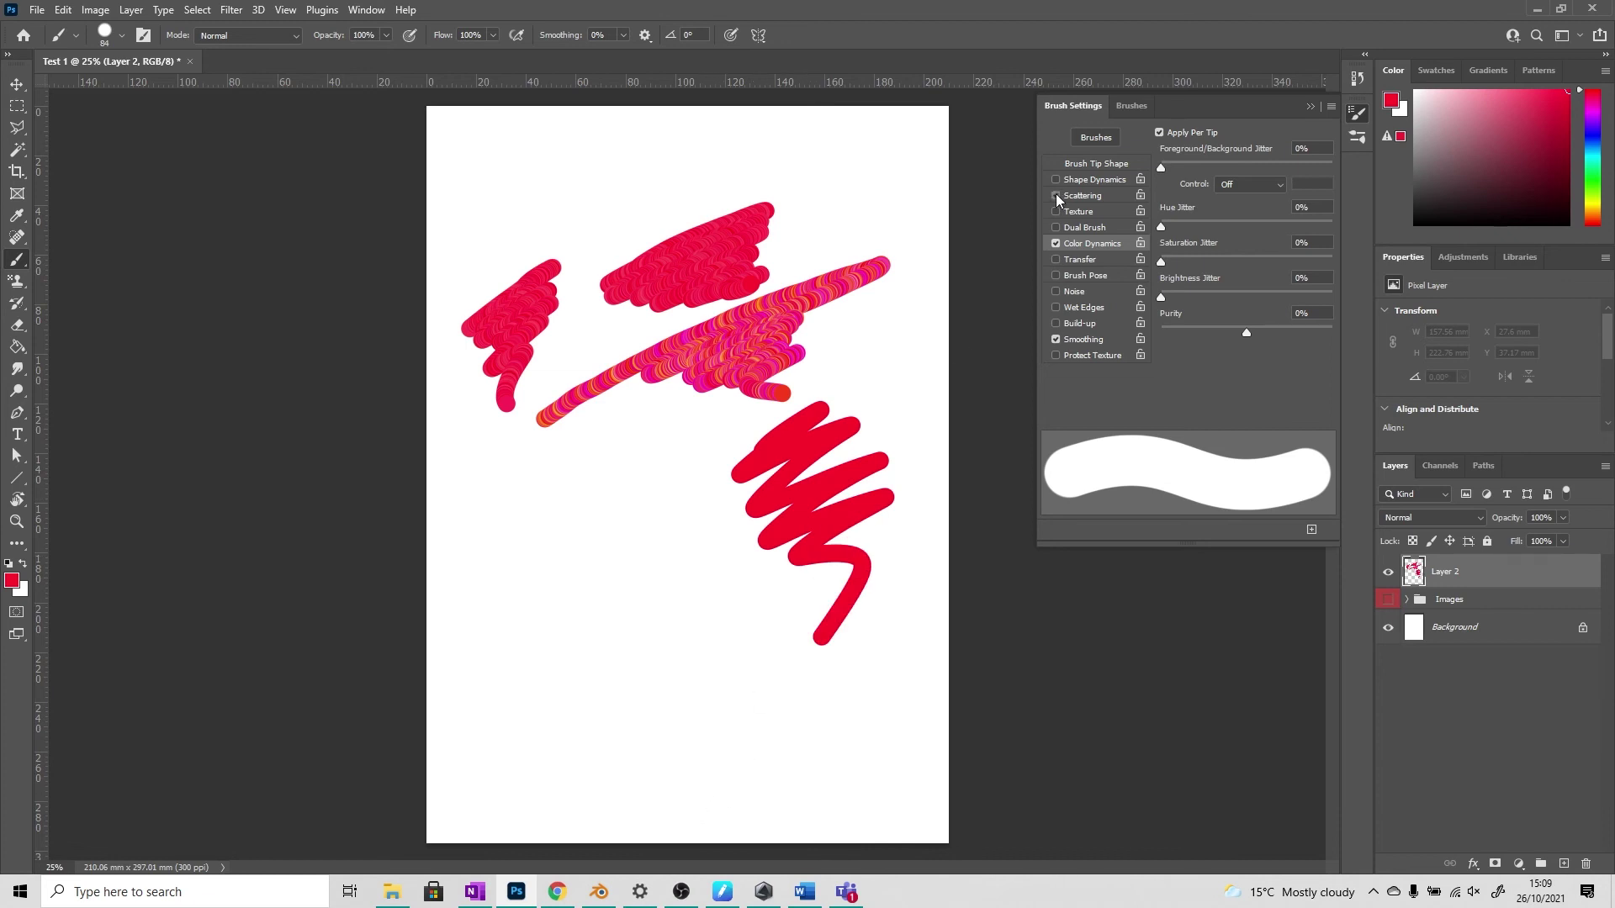
left_click(1056, 243)
left_click_drag(654, 482, 679, 516)
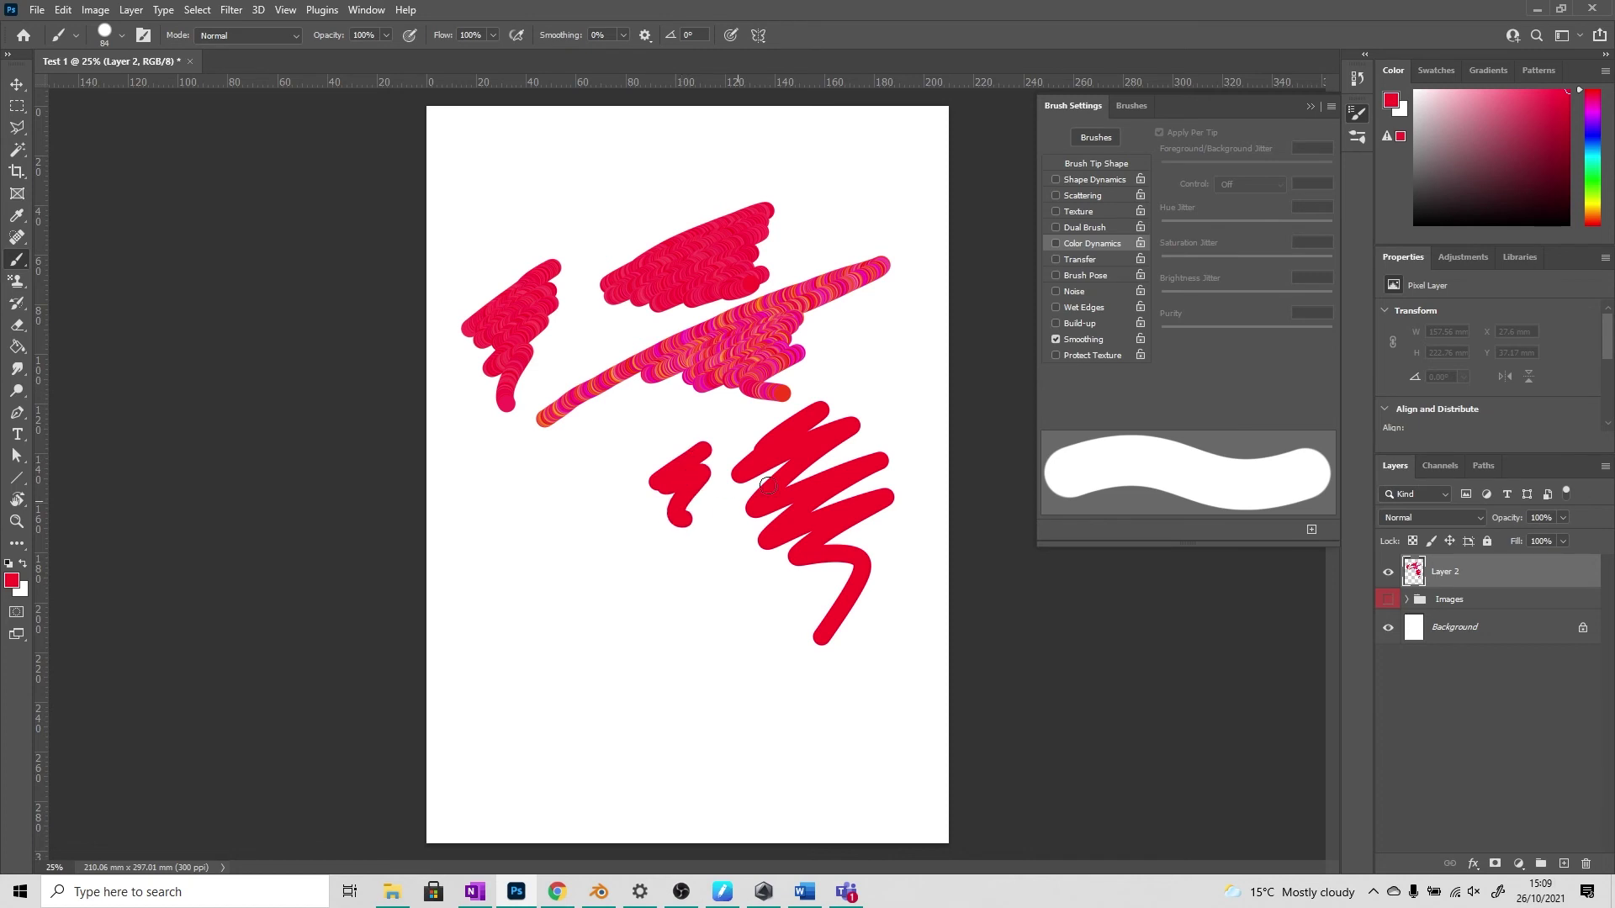
left_click(1296, 108)
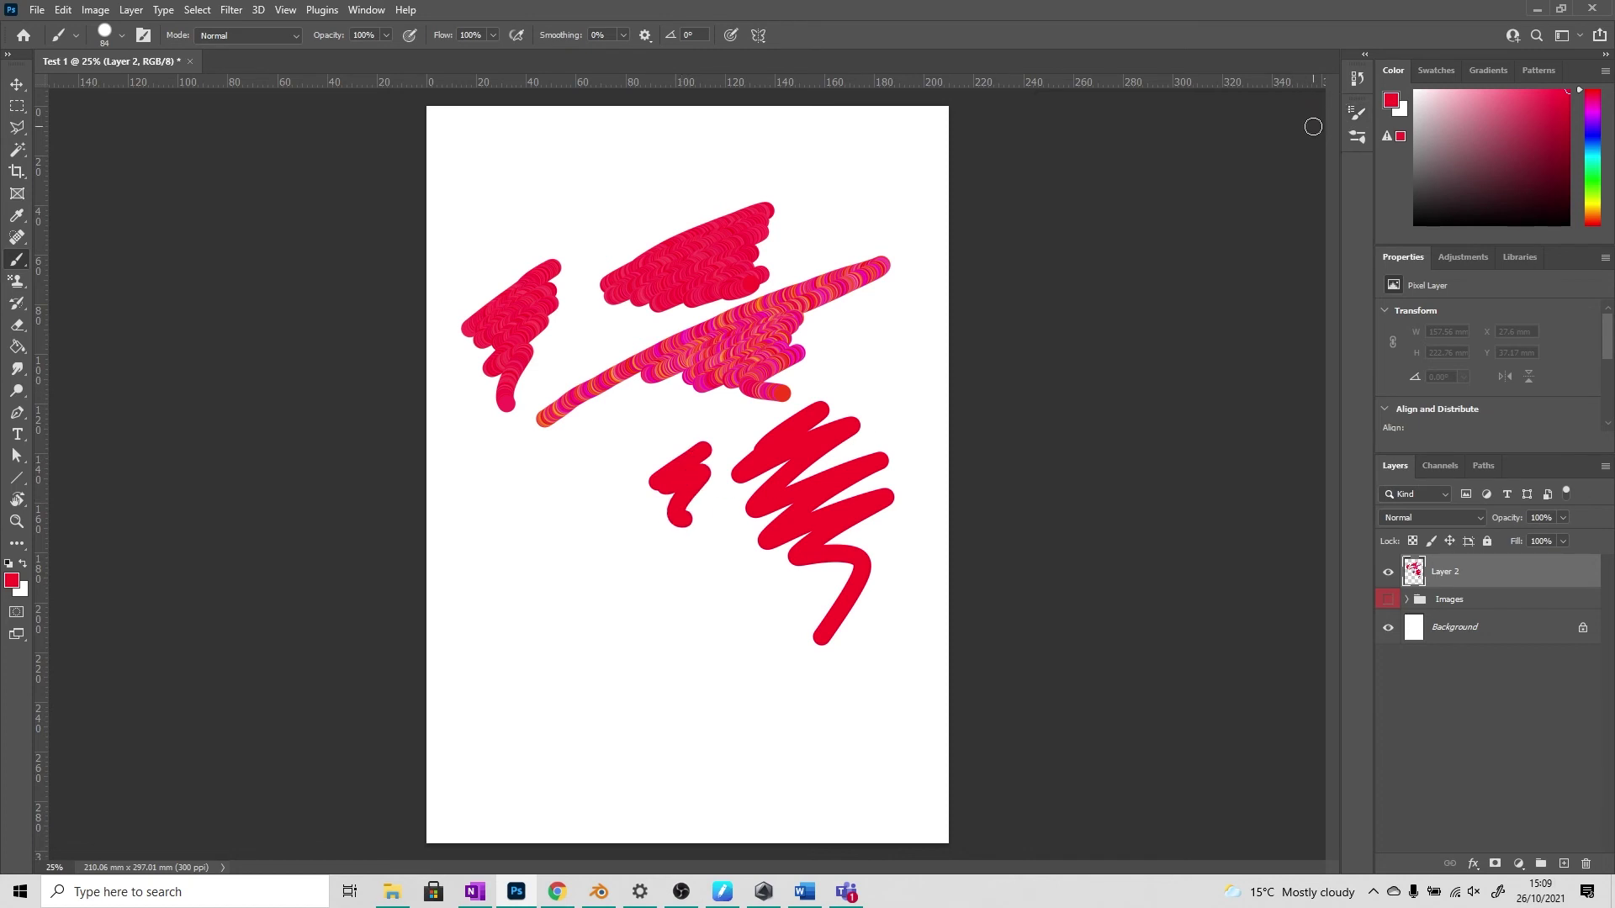
Delete Layer 2 with all the test strokes and add a fresh empty layer
left_click(1587, 864)
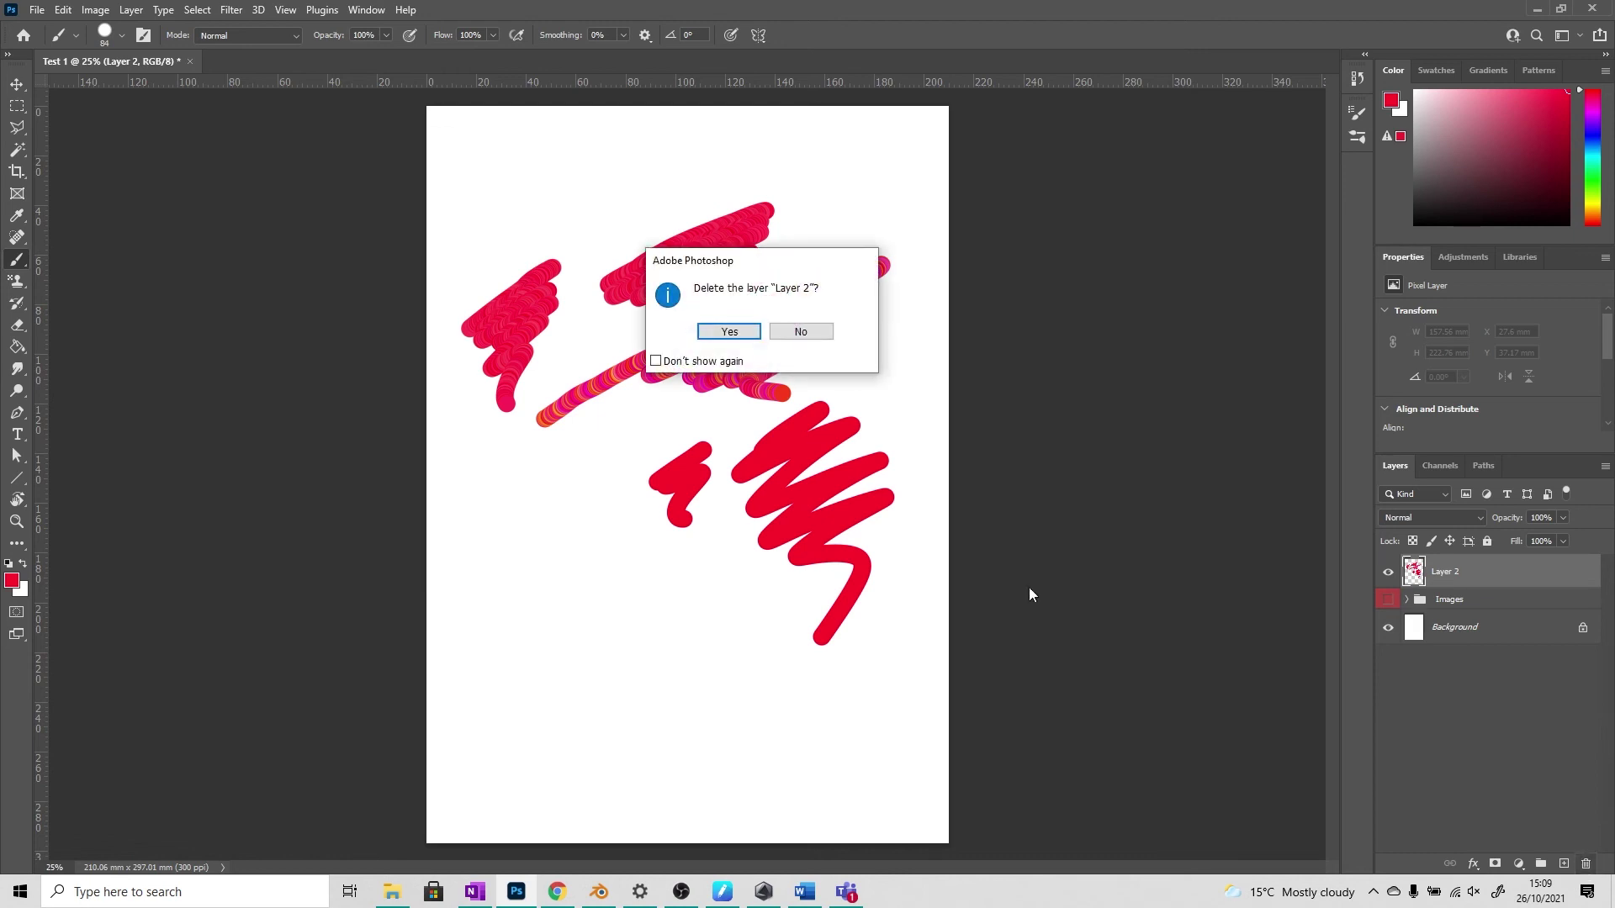
left_click(737, 339)
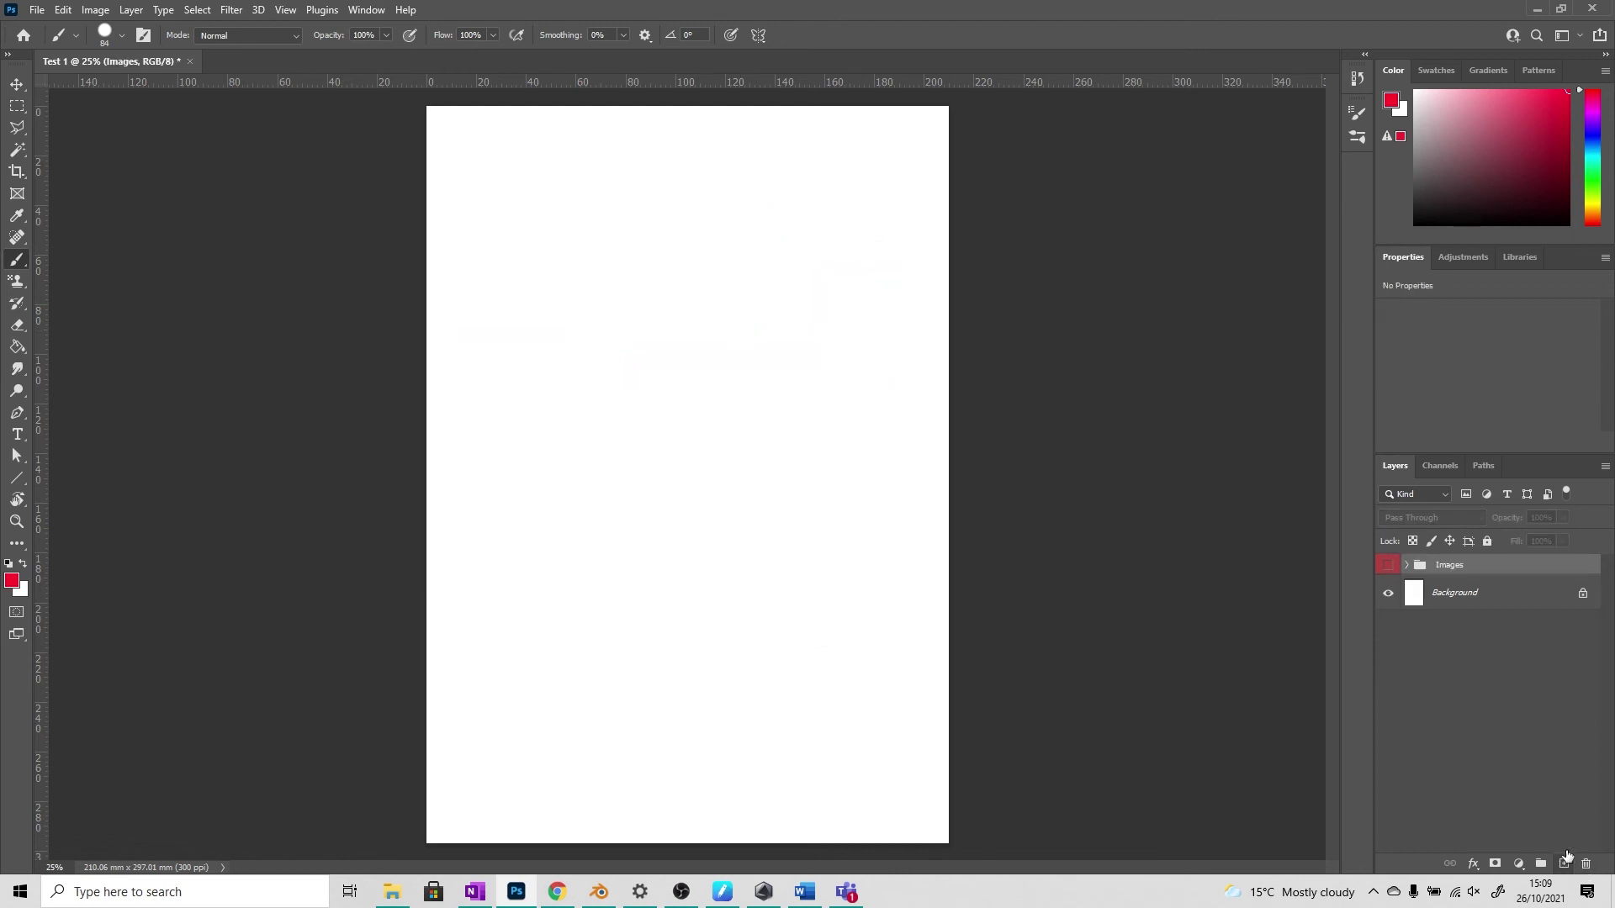
left_click(1563, 864)
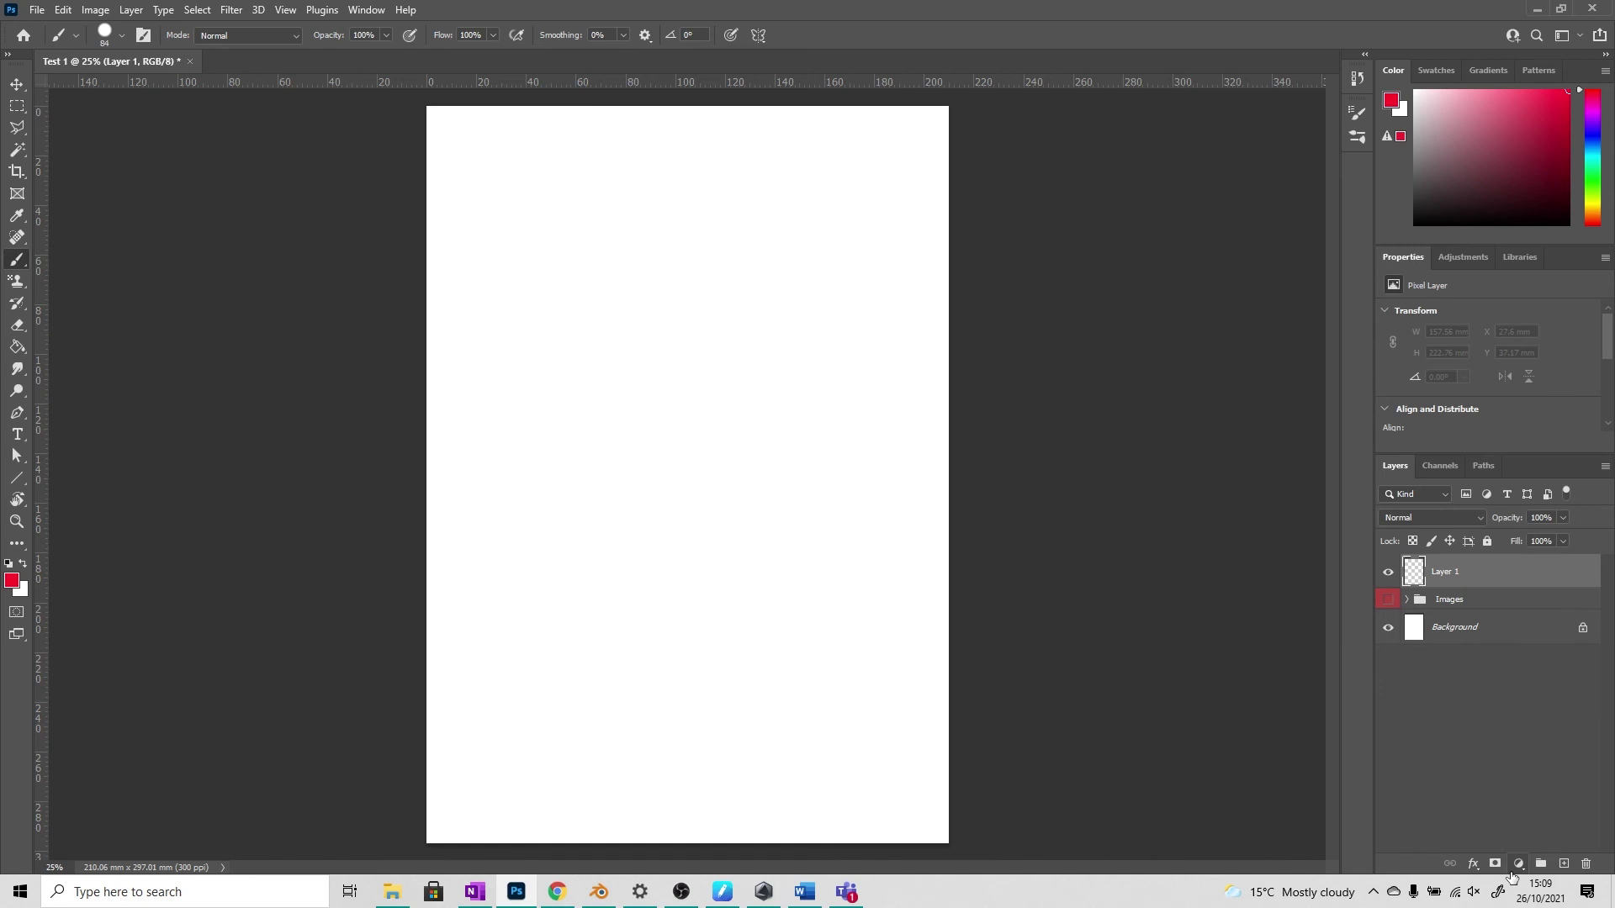
Collapse the FOUNDATION - Evenant 1 group in the brush presets to list the brush folders
left_click(122, 35)
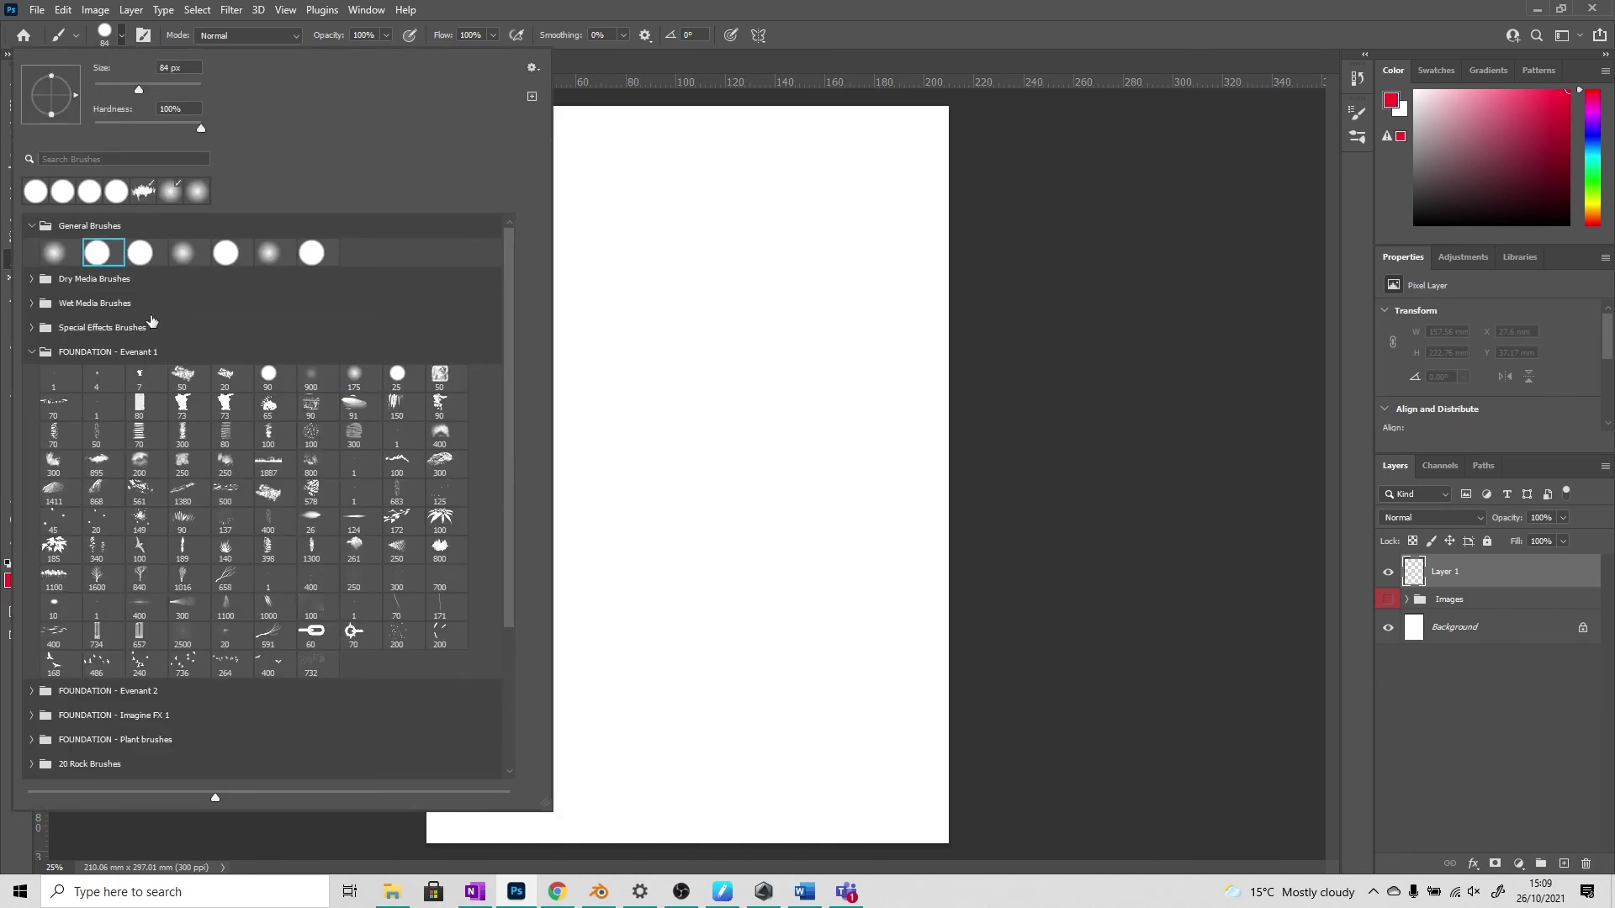
left_click(31, 351)
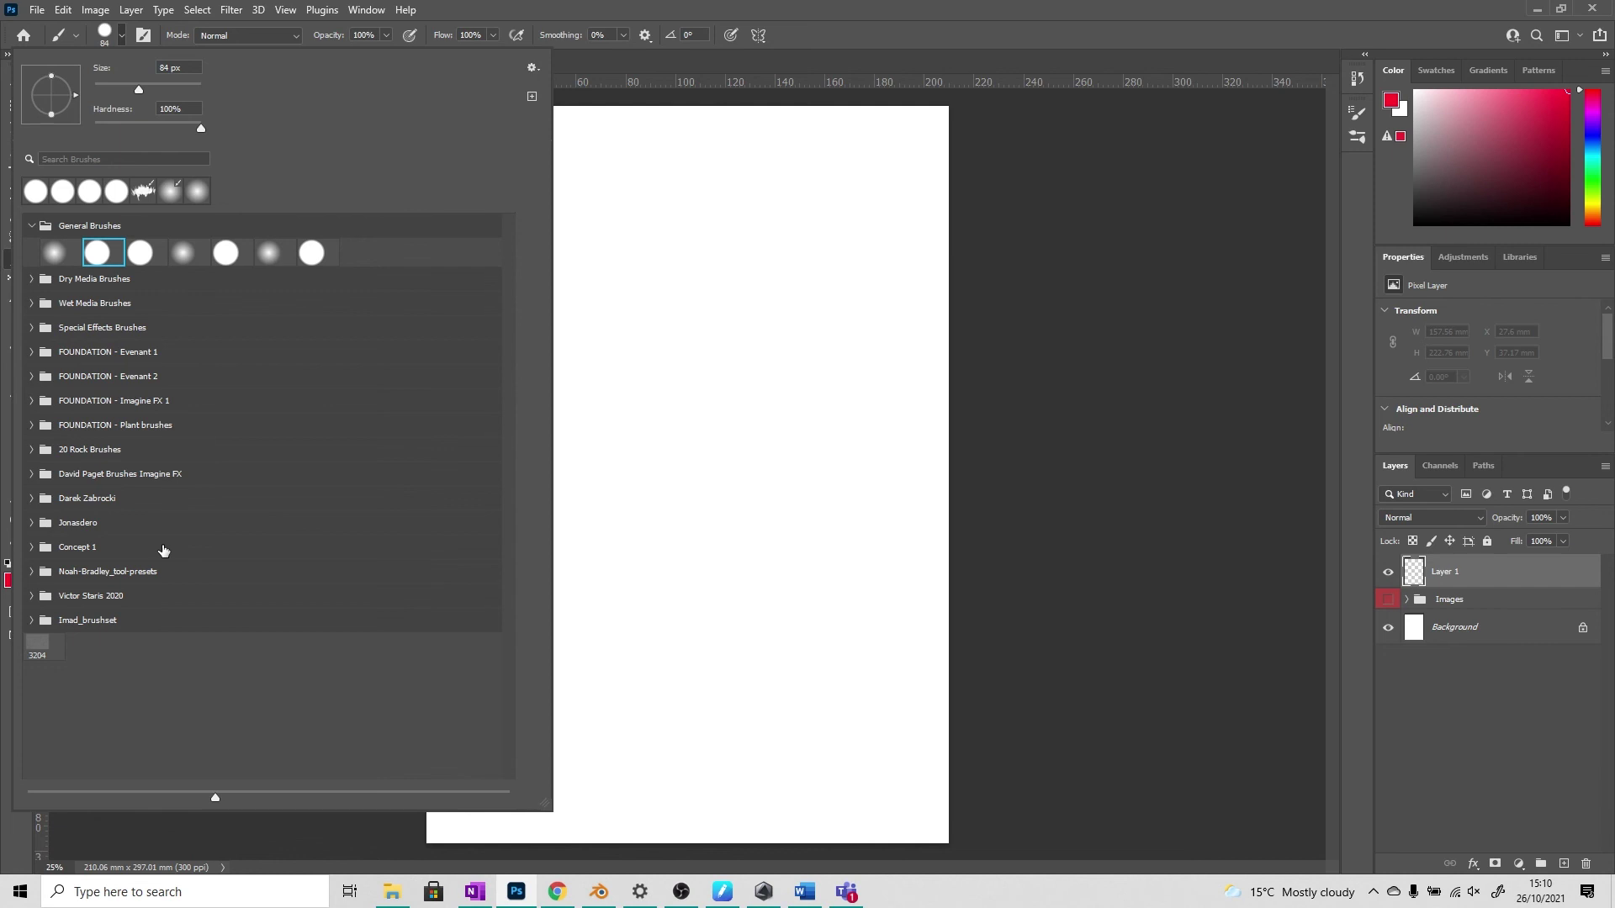
Switch to File Explorer, examine the brush files in Documents > Assets > Photoshop Brushes, and close the window
left_click(392, 891)
scroll(656, 304, "up", 1)
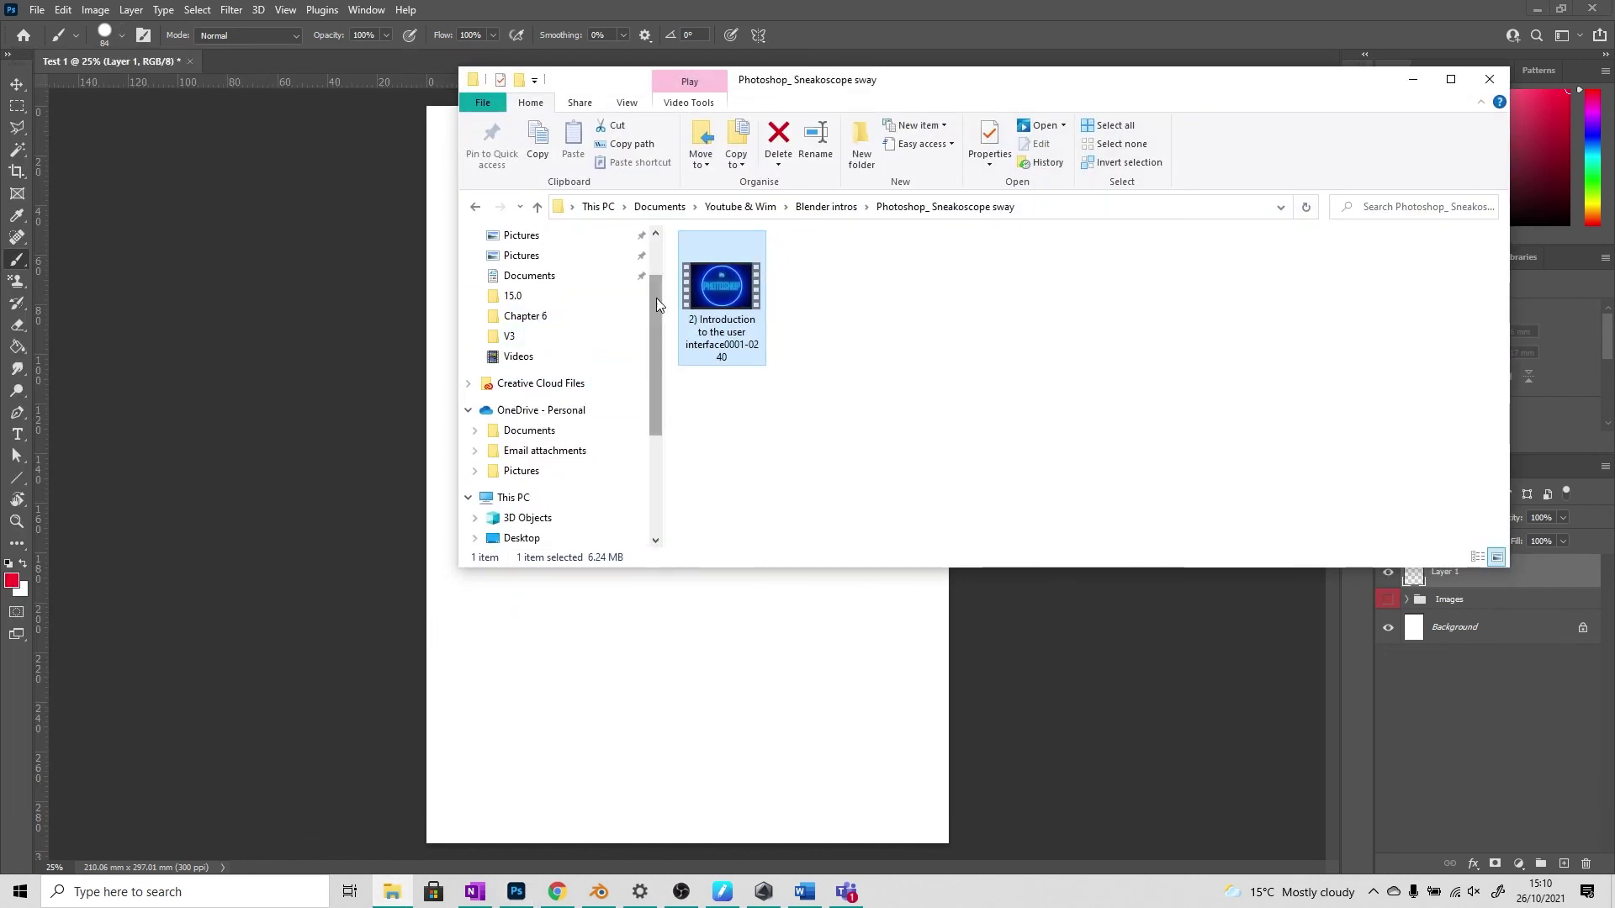
scroll(656, 304, "up", 2)
left_click(543, 329)
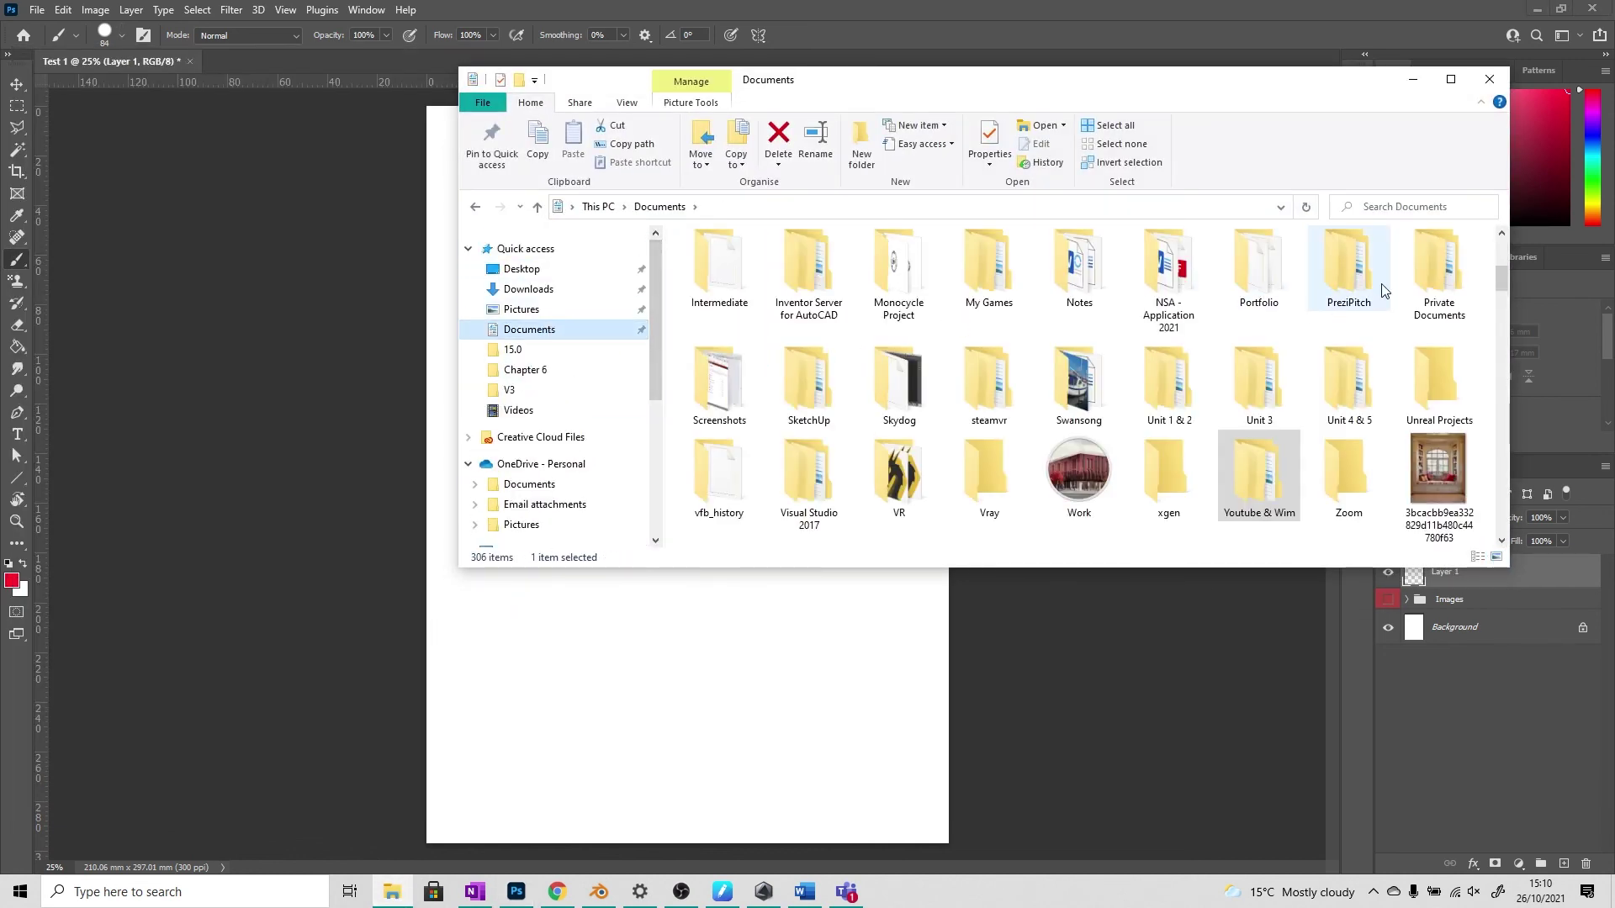
scroll(1371, 293, "up", 3)
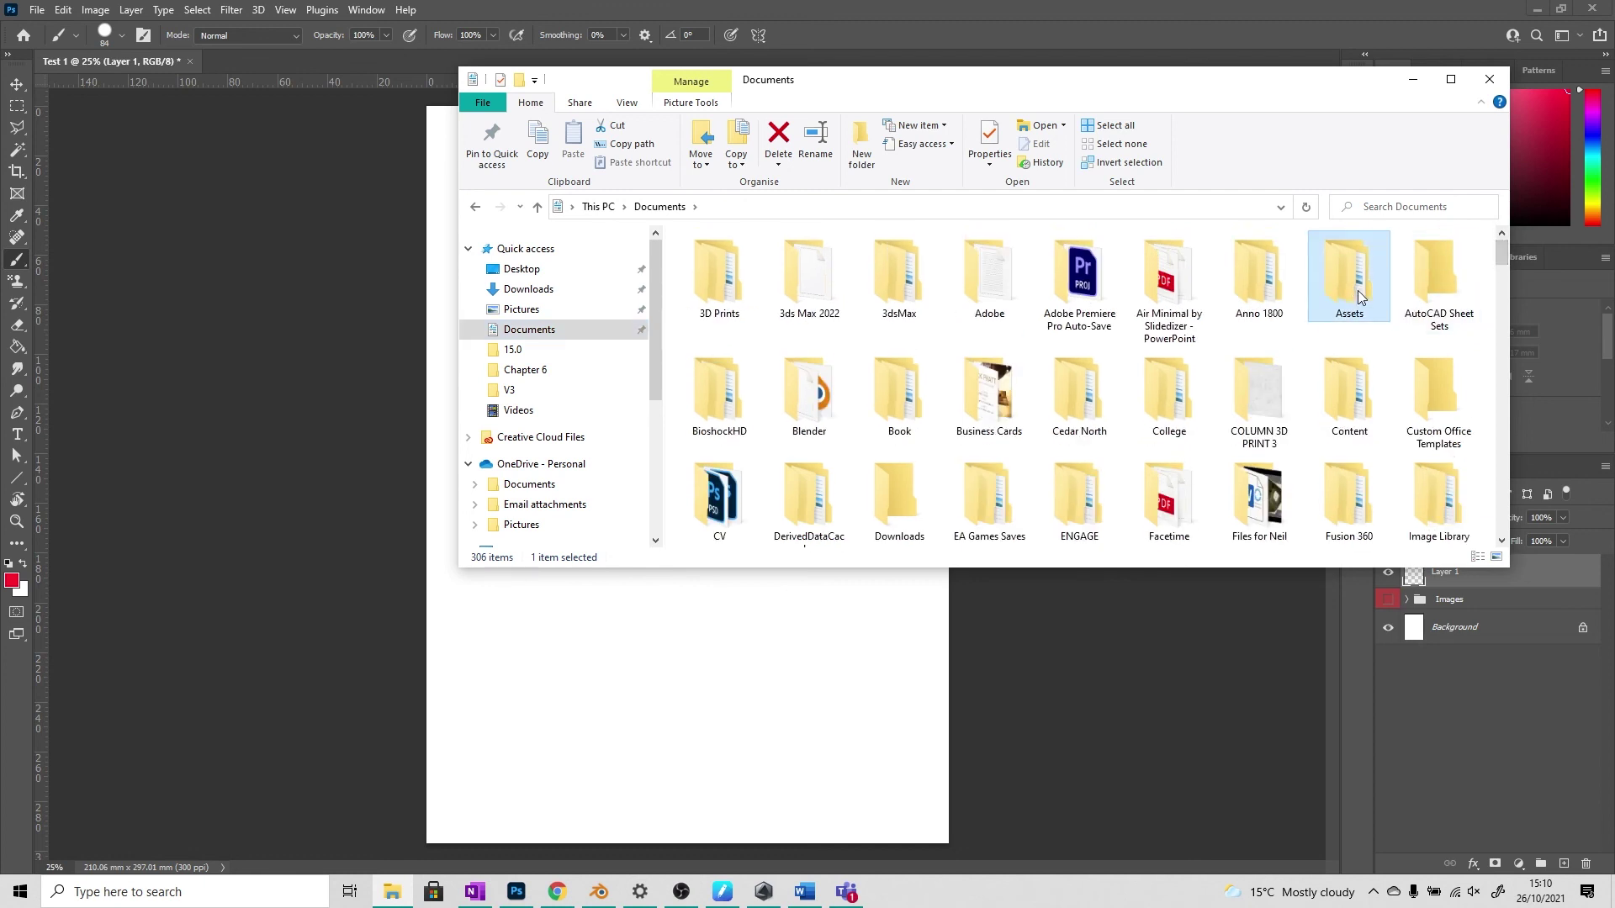
double_click(1359, 296)
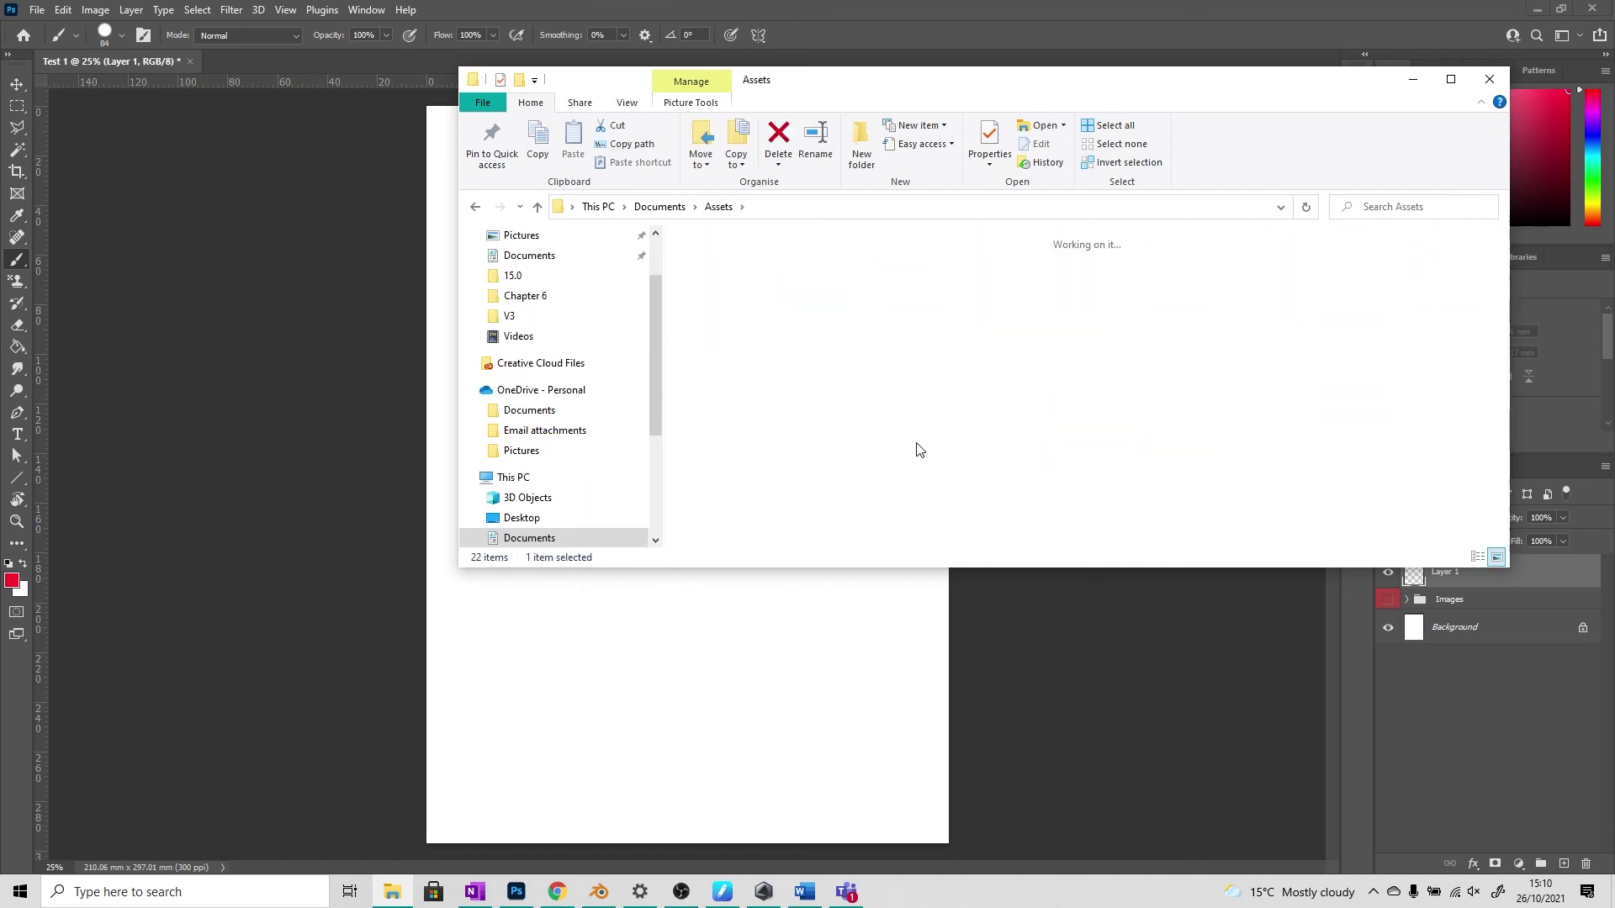
double_click(917, 448)
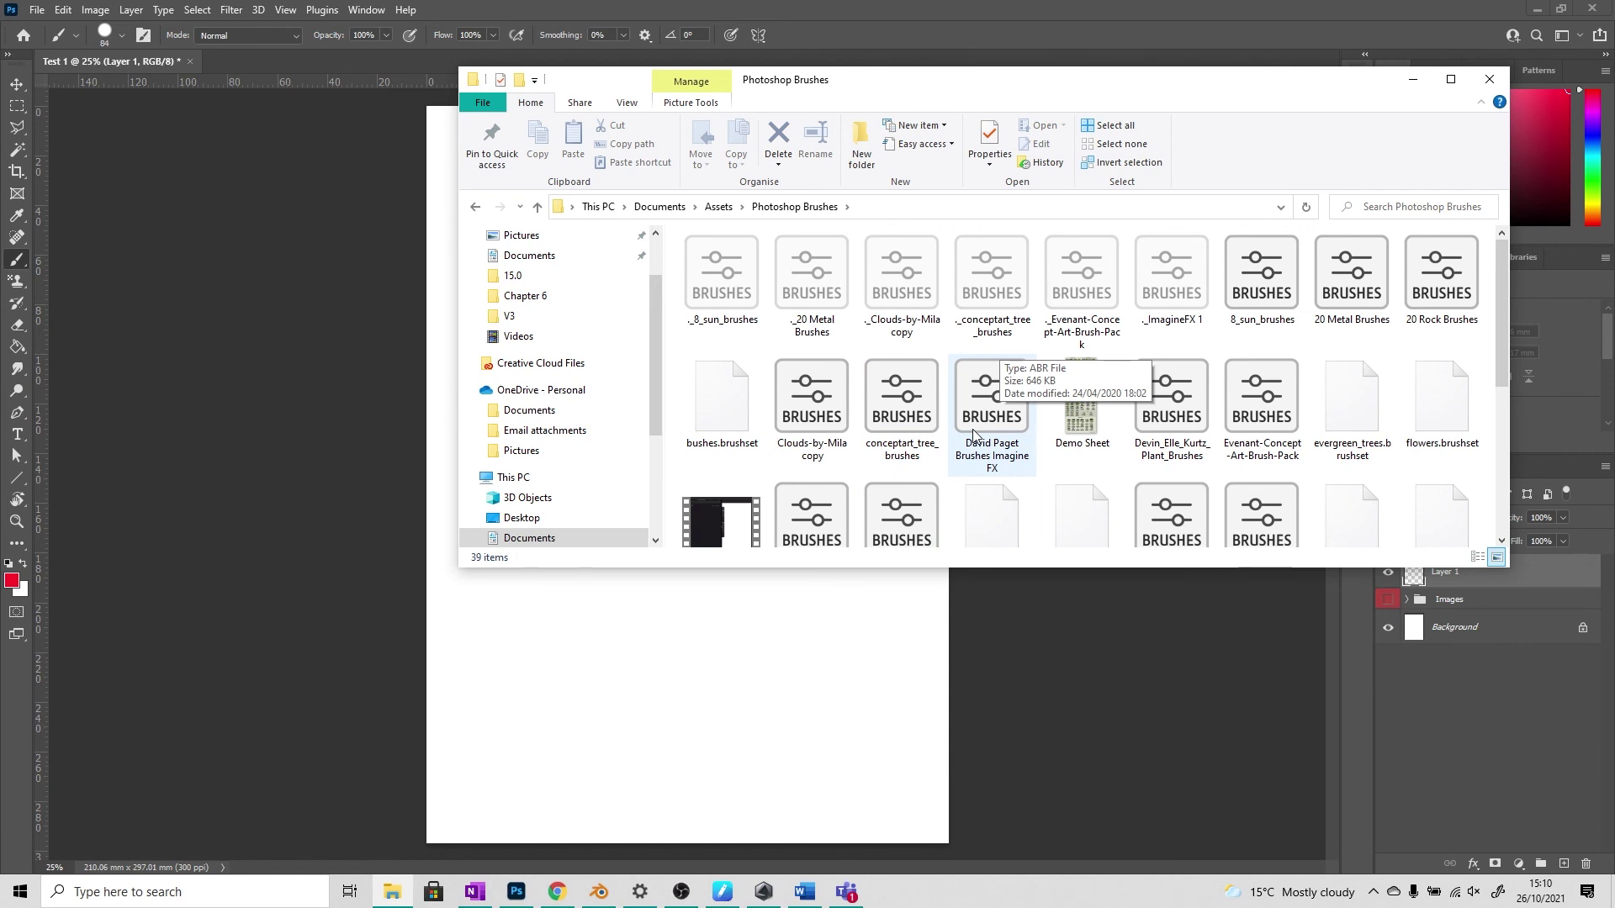
left_click(1490, 77)
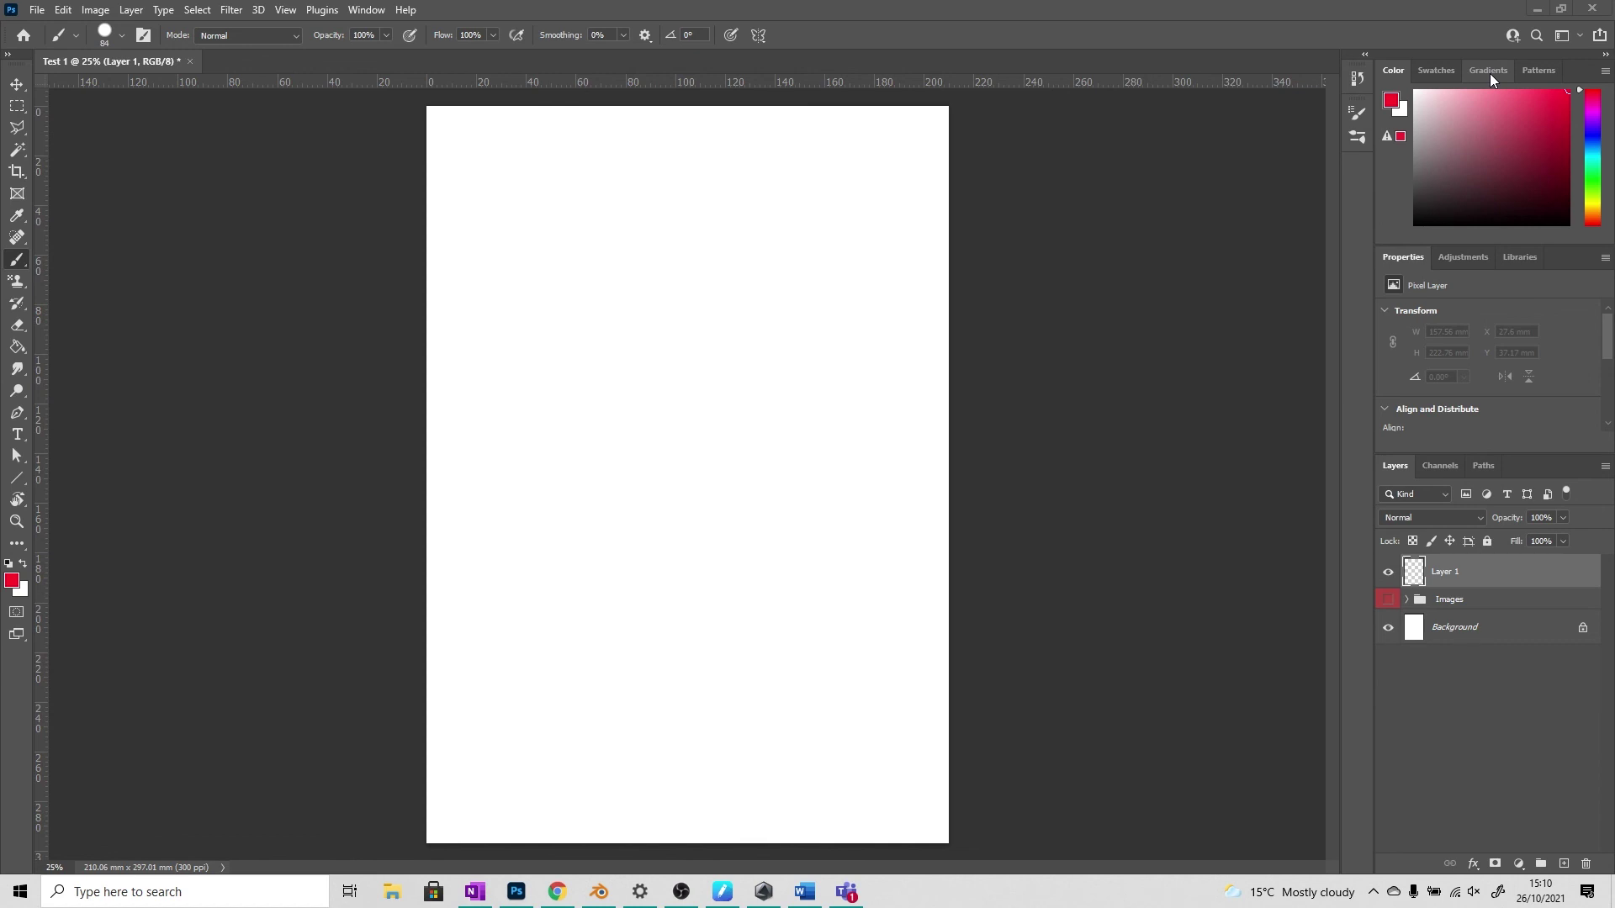
Examine the ABR files offered by Import Brushes for the brush presets, and cancel without loading any
left_click(122, 36)
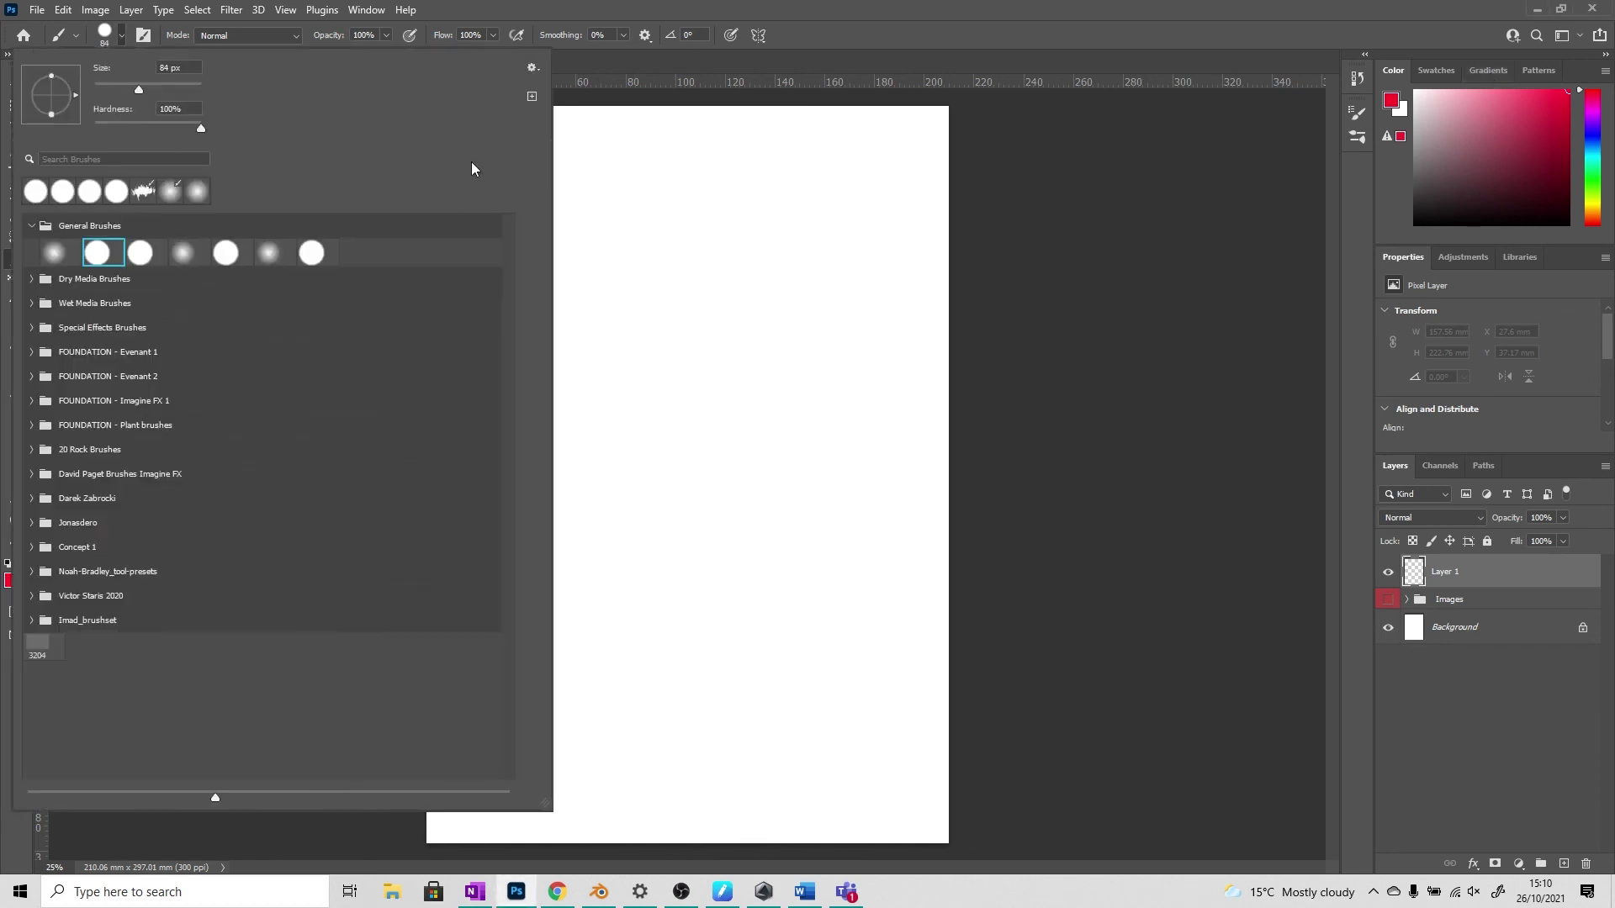
left_click(532, 67)
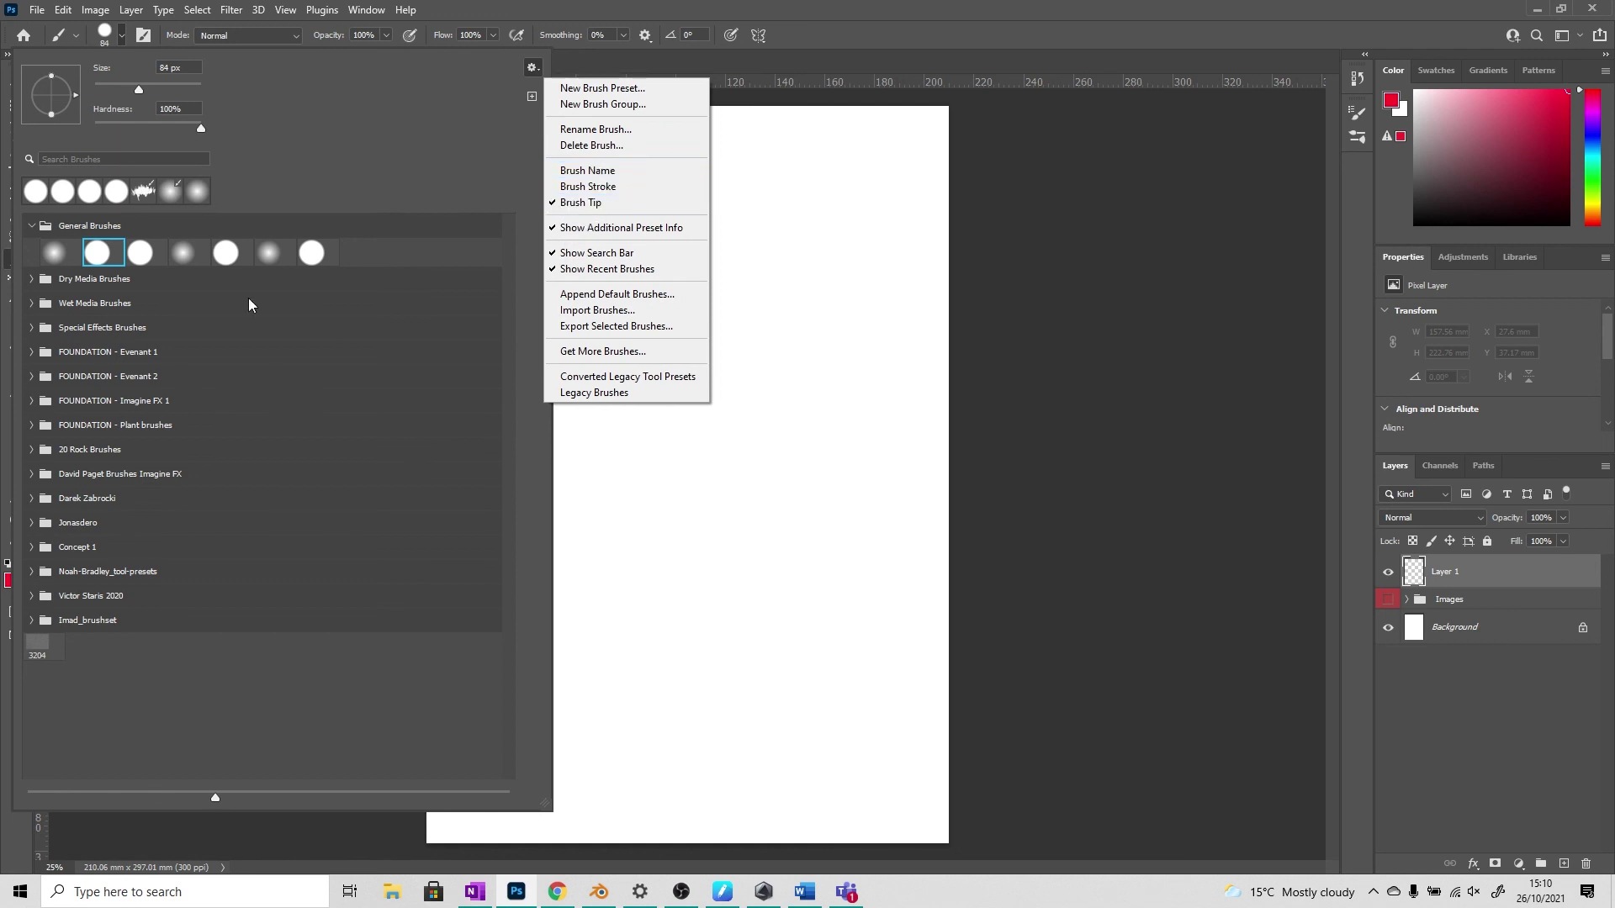
left_click(623, 312)
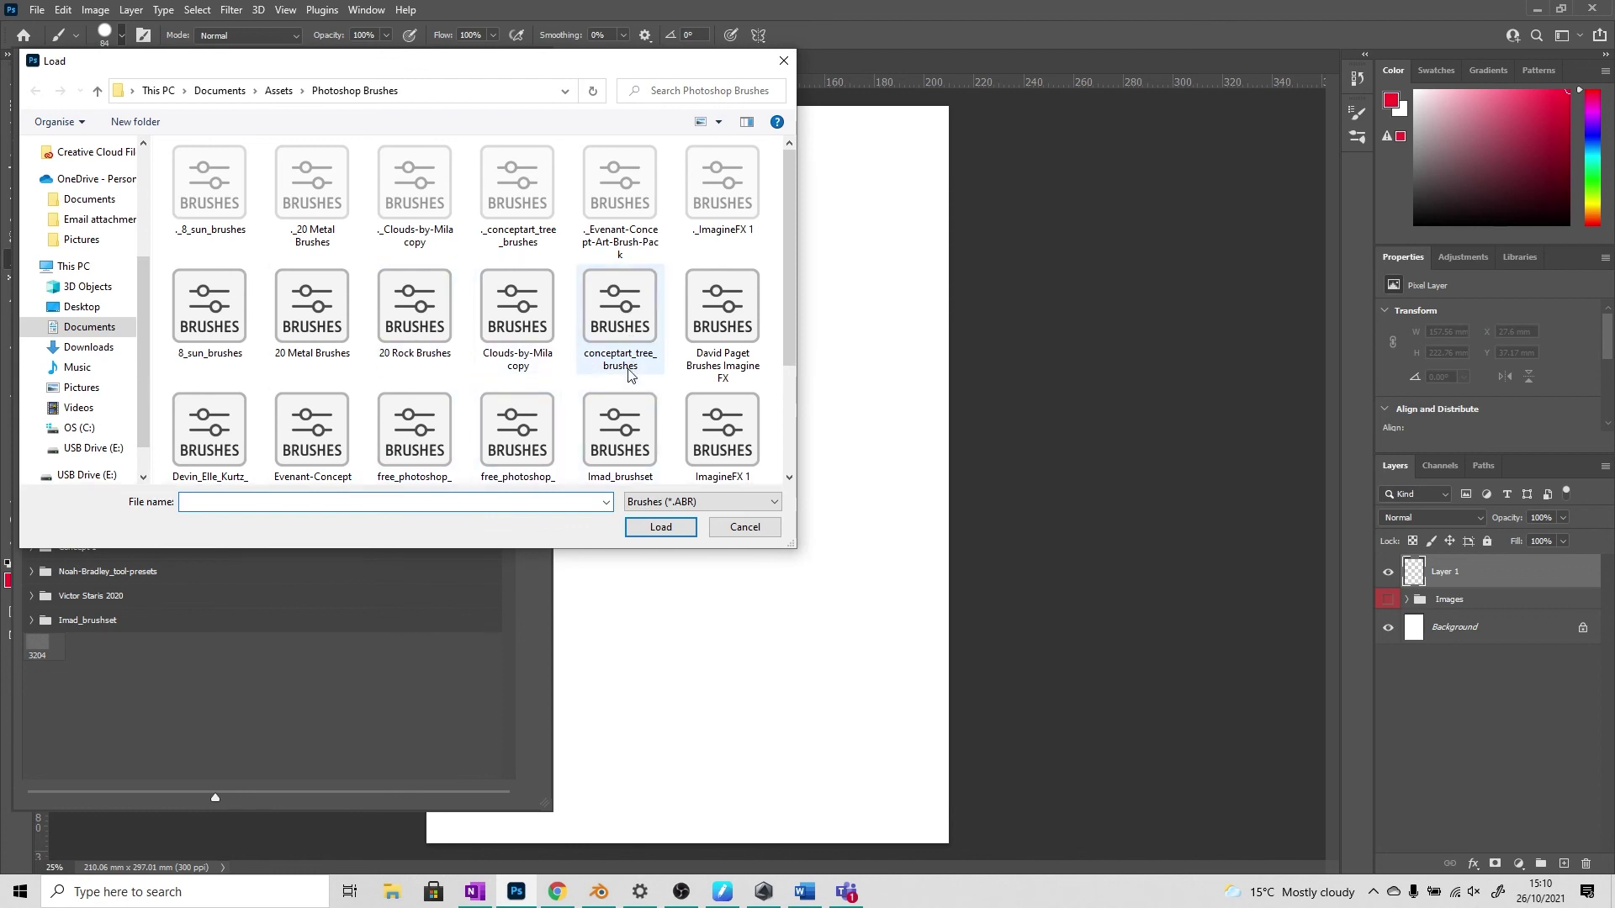
left_click(745, 528)
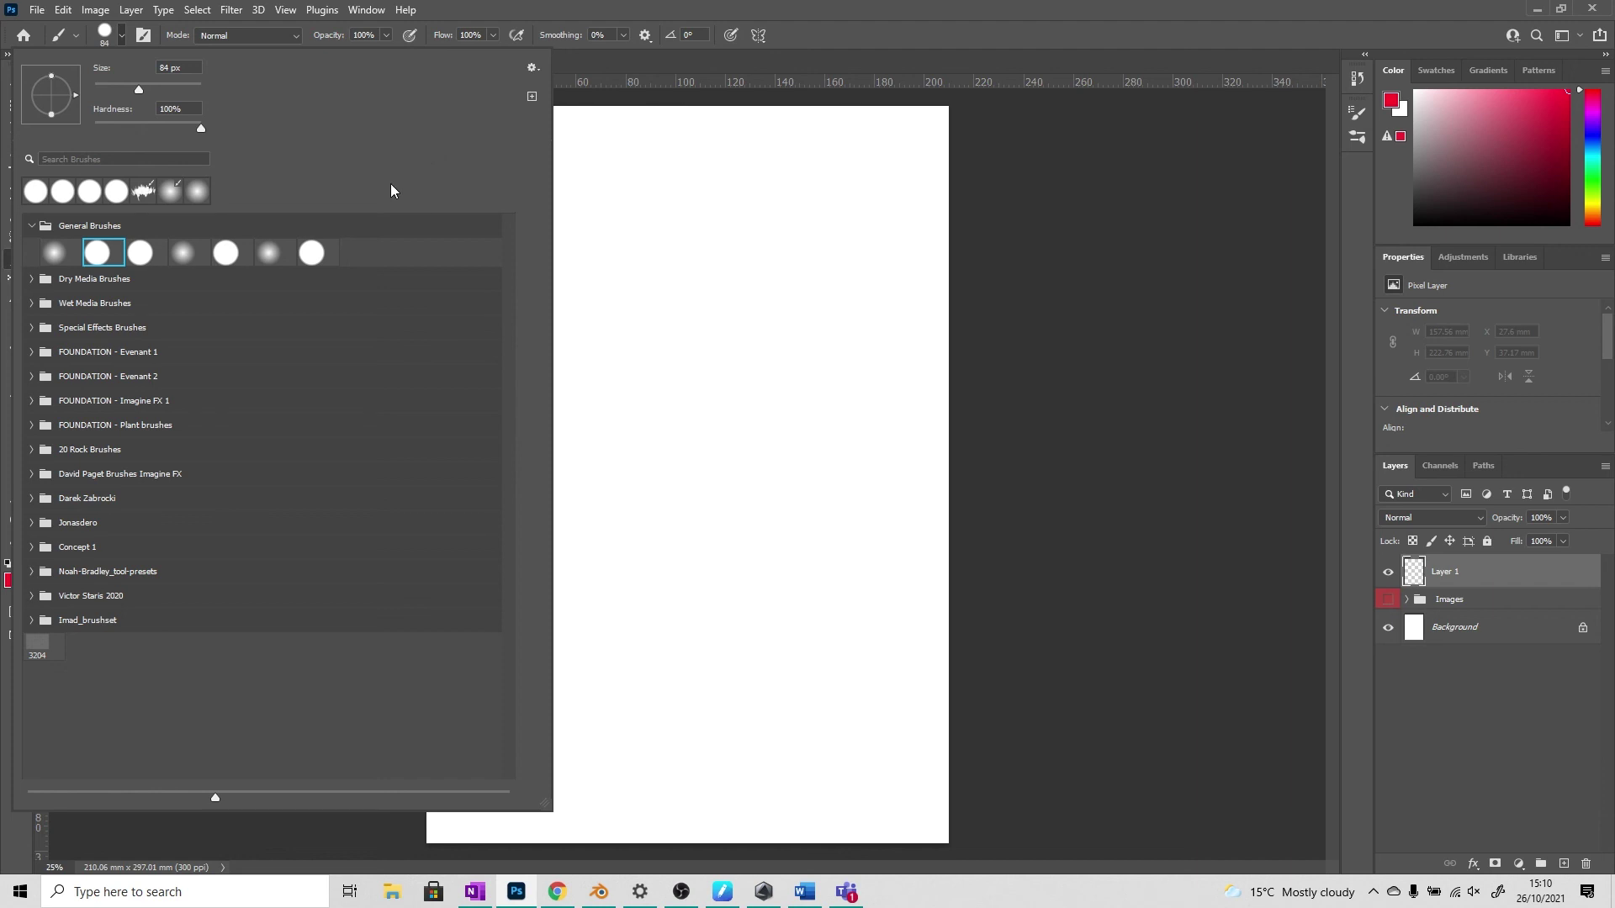
left_click(1104, 26)
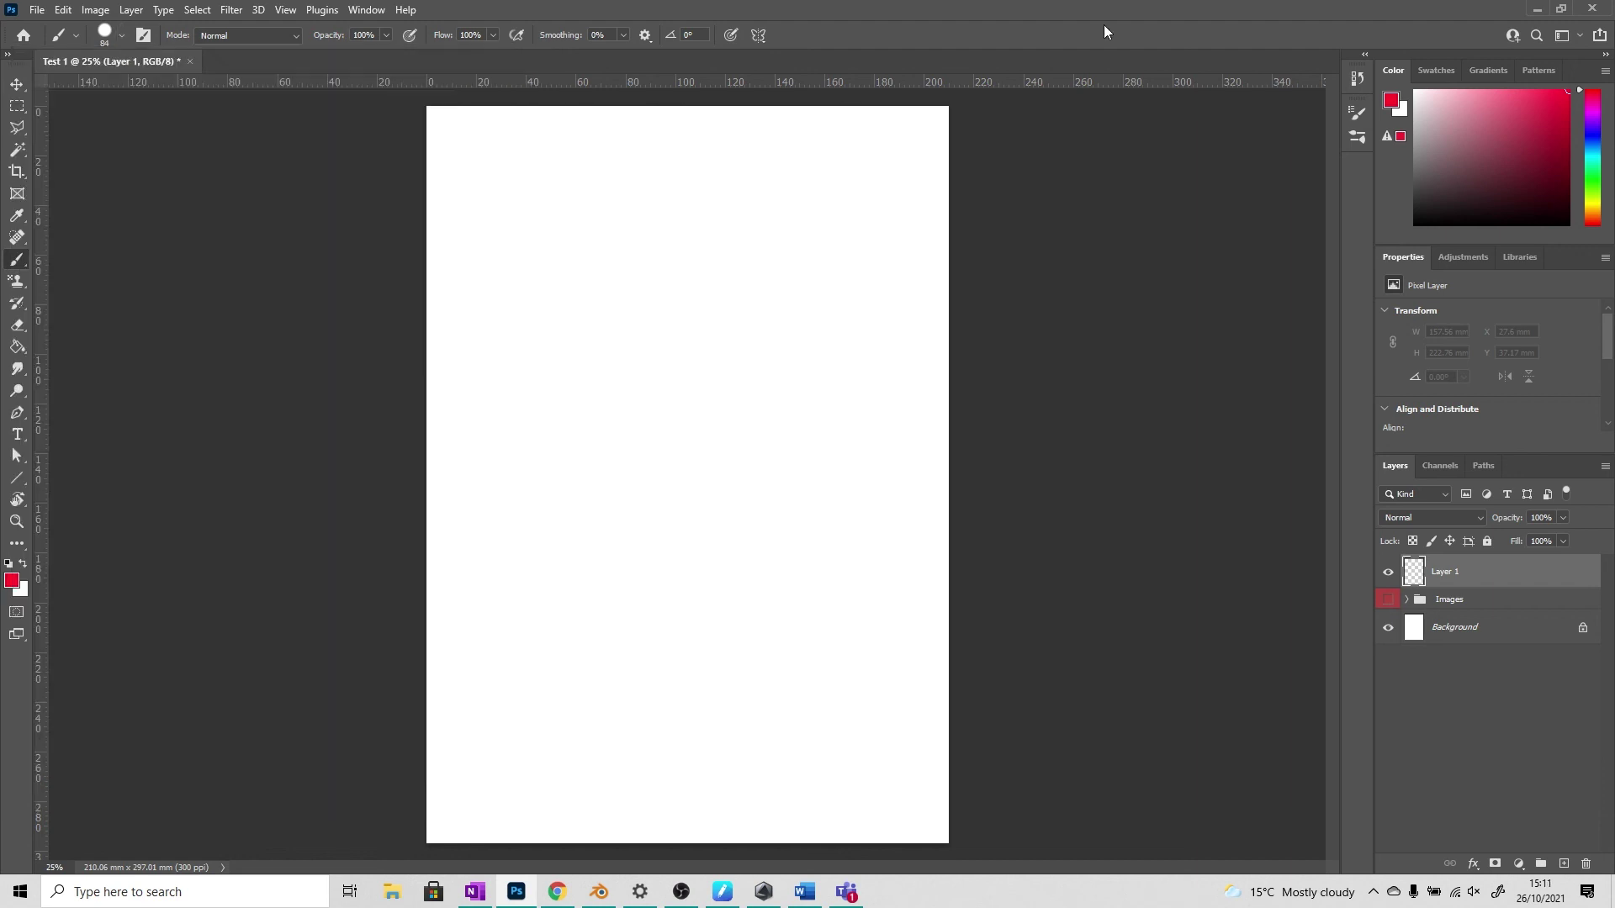